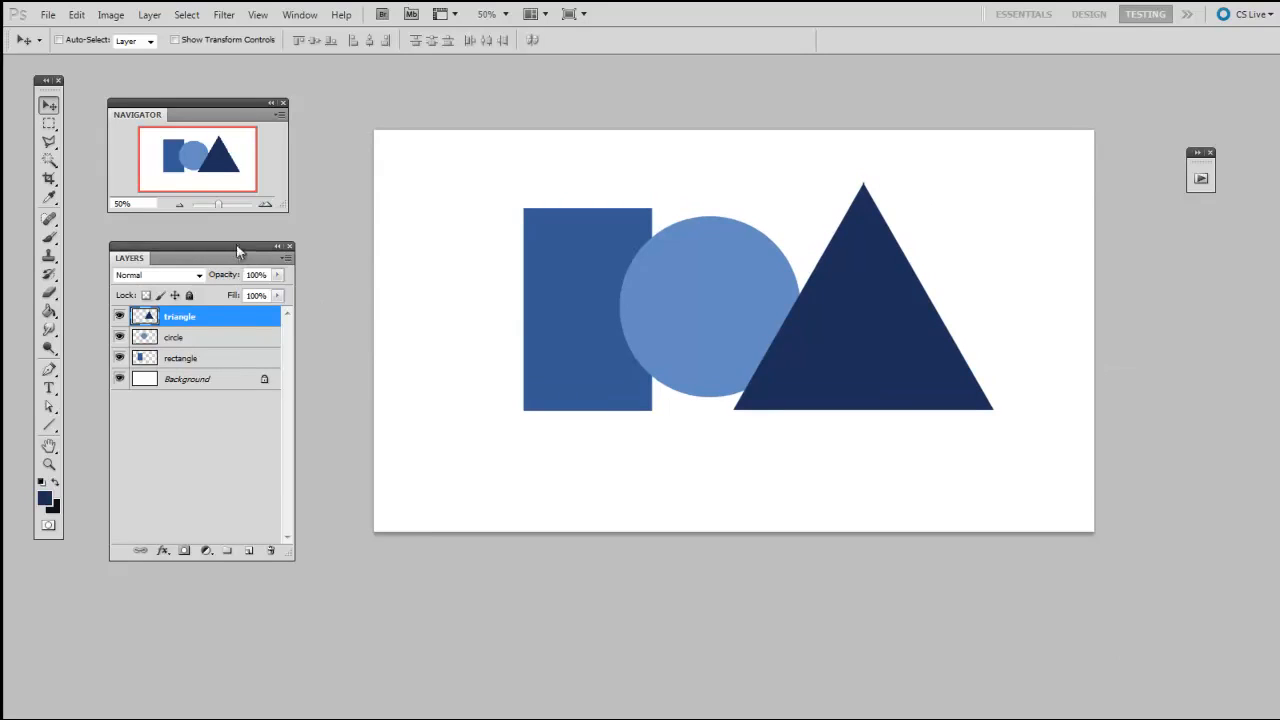
Reposition the triangle, circle and rectangle individually on their own layers, leaving the rectangle slightly overlapped by the circle
{"action": "mouse_move", "coordinate": [240, 247]}
{"action": "left_mouse_down"}
{"action": "mouse_move", "coordinate": [252, 239]}
{"action": "mouse_move", "coordinate": [242, 248]}
{"action": "left_mouse_up"}
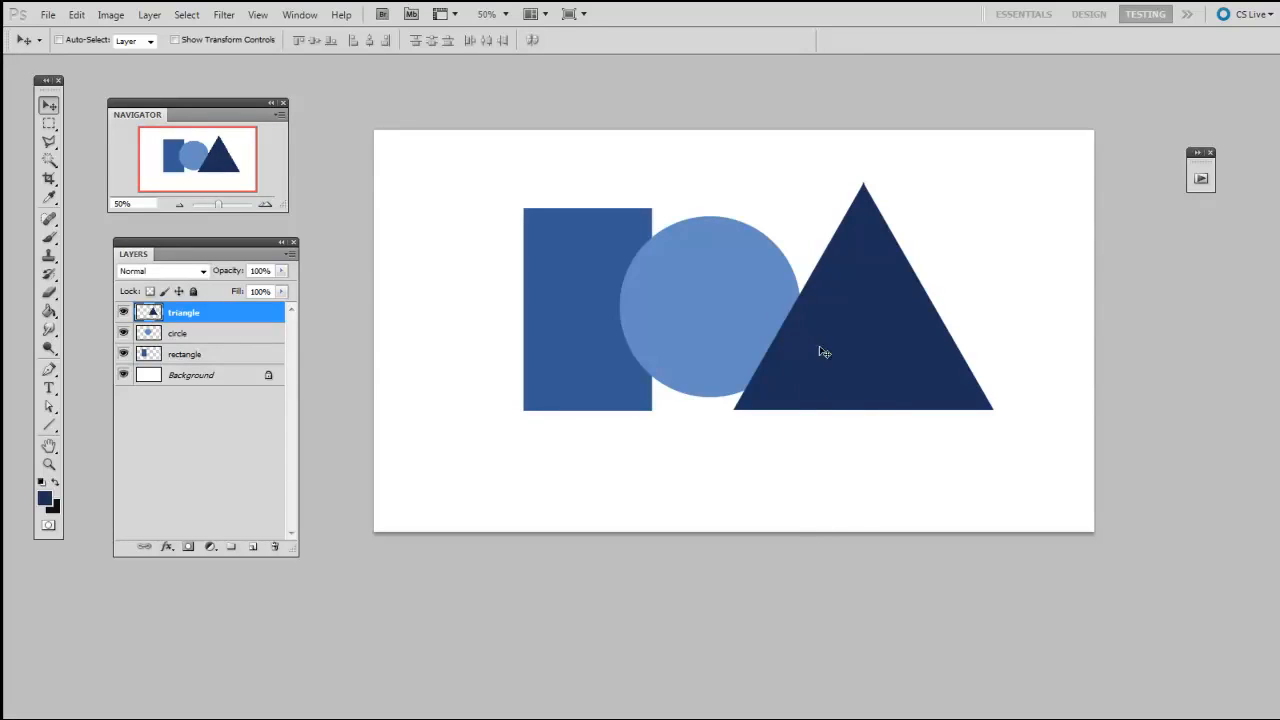
{"action": "left_click_drag", "start_coordinate": [870, 366], "coordinate": [894, 365]}
{"action": "left_click", "coordinate": [216, 338]}
{"action": "left_click_drag", "start_coordinate": [715, 344], "coordinate": [726, 334]}
{"action": "left_click", "coordinate": [236, 355]}
{"action": "left_click_drag", "start_coordinate": [543, 375], "coordinate": [484, 357]}
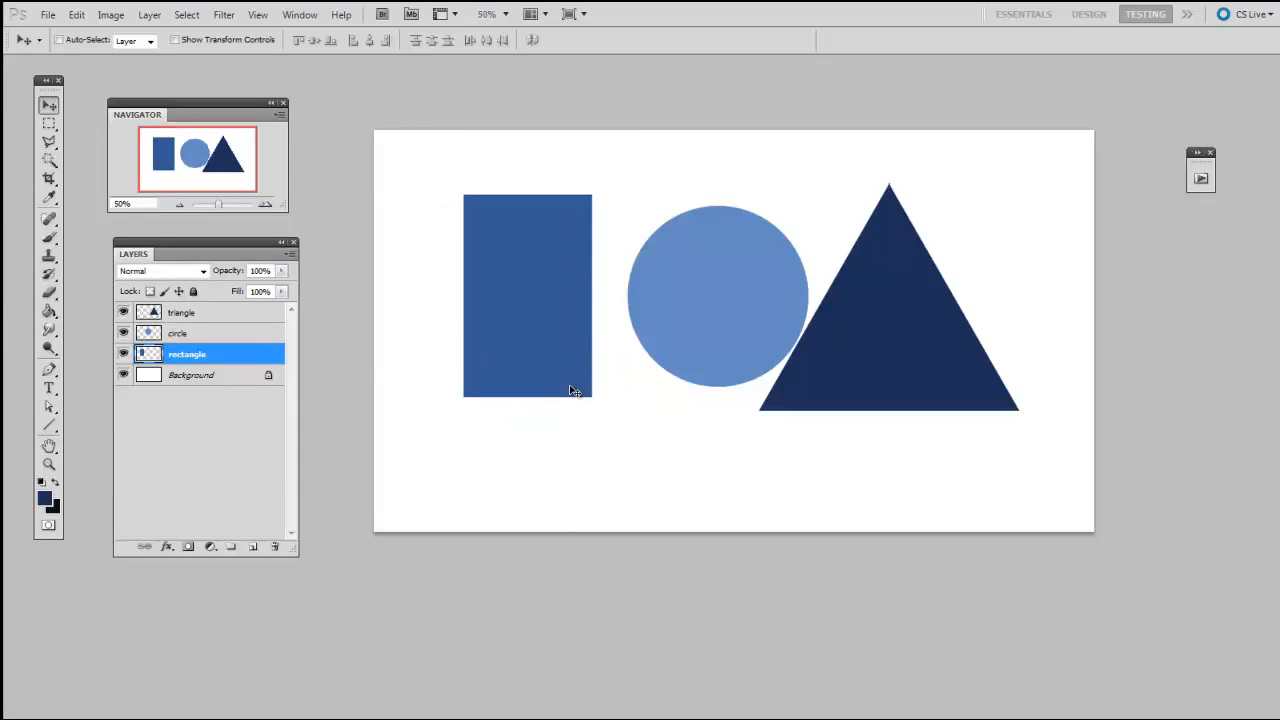
{"action": "left_click_drag", "start_coordinate": [573, 390], "coordinate": [621, 372]}
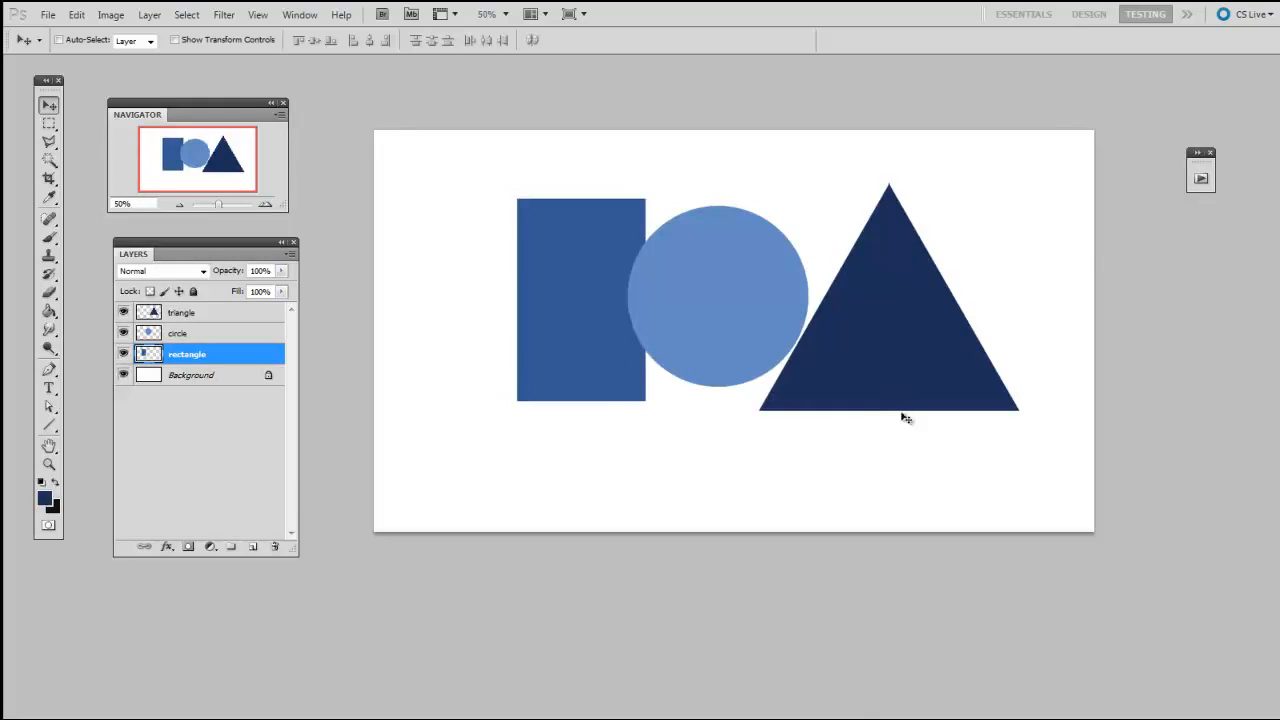
Erase a bite out of the triangle's left edge on the triangle layer, and shift the triangle slightly
{"action": "left_click", "coordinate": [914, 386], "text": "ctrl"}
{"action": "mouse_move", "coordinate": [942, 393]}
{"action": "left_mouse_down"}
{"action": "mouse_move", "coordinate": [910, 386]}
{"action": "mouse_move", "coordinate": [930, 395]}
{"action": "left_mouse_up"}
{"action": "key", "text": "e"}
{"action": "right_click", "coordinate": [905, 432]}
{"action": "key", "text": "space"}
{"action": "mouse_move", "coordinate": [795, 359]}
{"action": "left_mouse_down"}
{"action": "mouse_move", "coordinate": [811, 290]}
{"action": "mouse_move", "coordinate": [812, 335]}
{"action": "left_mouse_up"}
{"action": "key", "text": "v"}
{"action": "mouse_move", "coordinate": [940, 384]}
{"action": "left_mouse_down"}
{"action": "mouse_move", "coordinate": [880, 337]}
{"action": "mouse_move", "coordinate": [900, 383]}
{"action": "mouse_move", "coordinate": [938, 377]}
{"action": "left_mouse_up"}
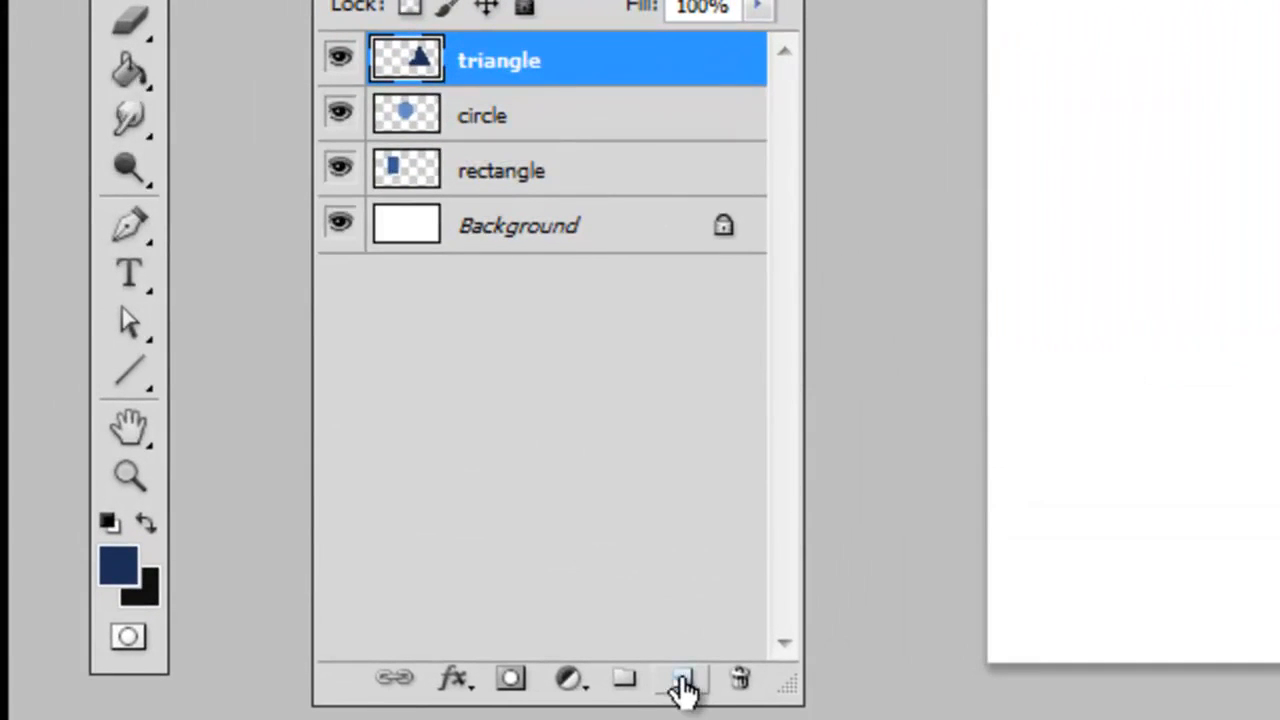
Add a blank layer and a layer group above the triangle layer, placing the group beneath the blank layer
{"action": "left_click", "coordinate": [682, 684]}
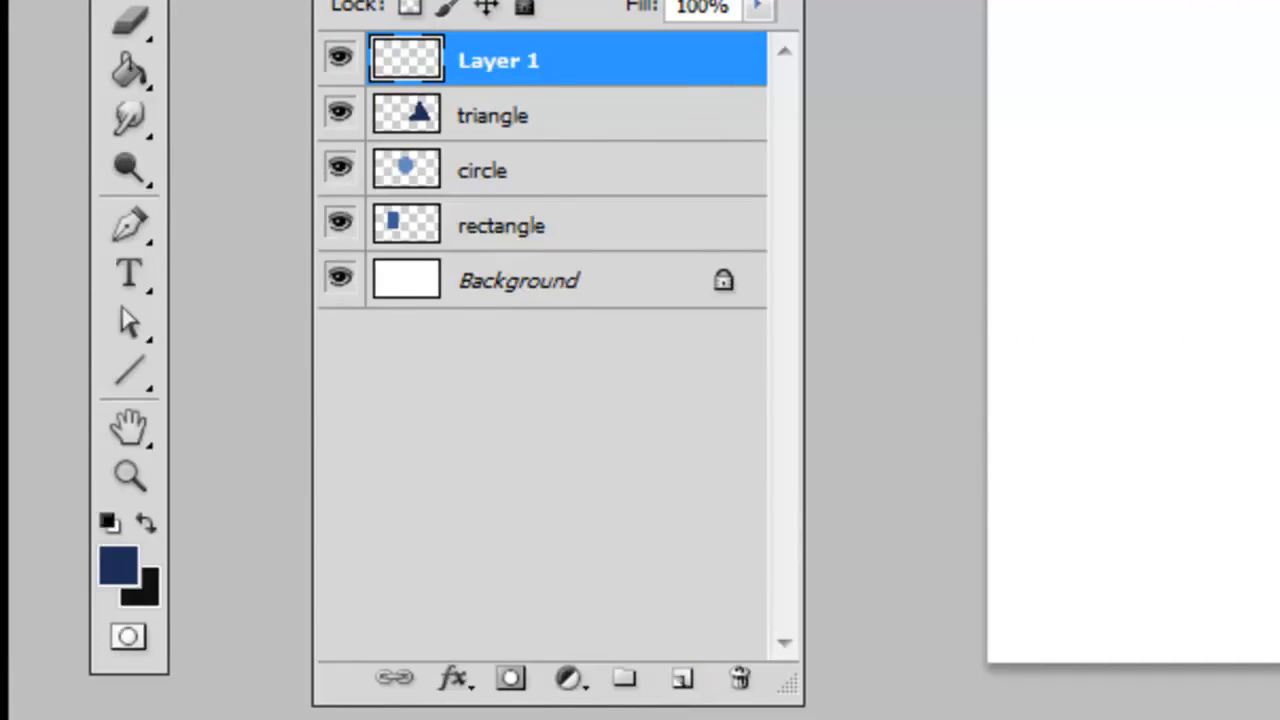
{"action": "left_click", "coordinate": [624, 680]}
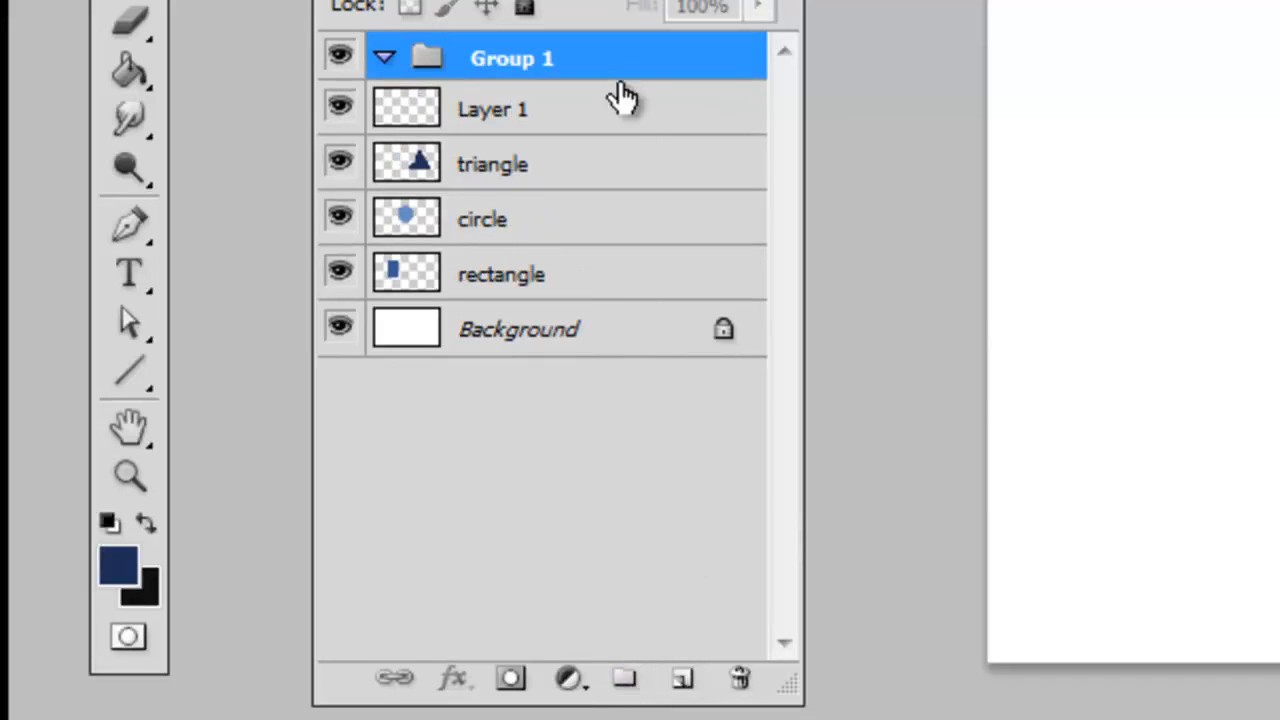
{"action": "left_click_drag", "start_coordinate": [612, 66], "coordinate": [626, 137]}
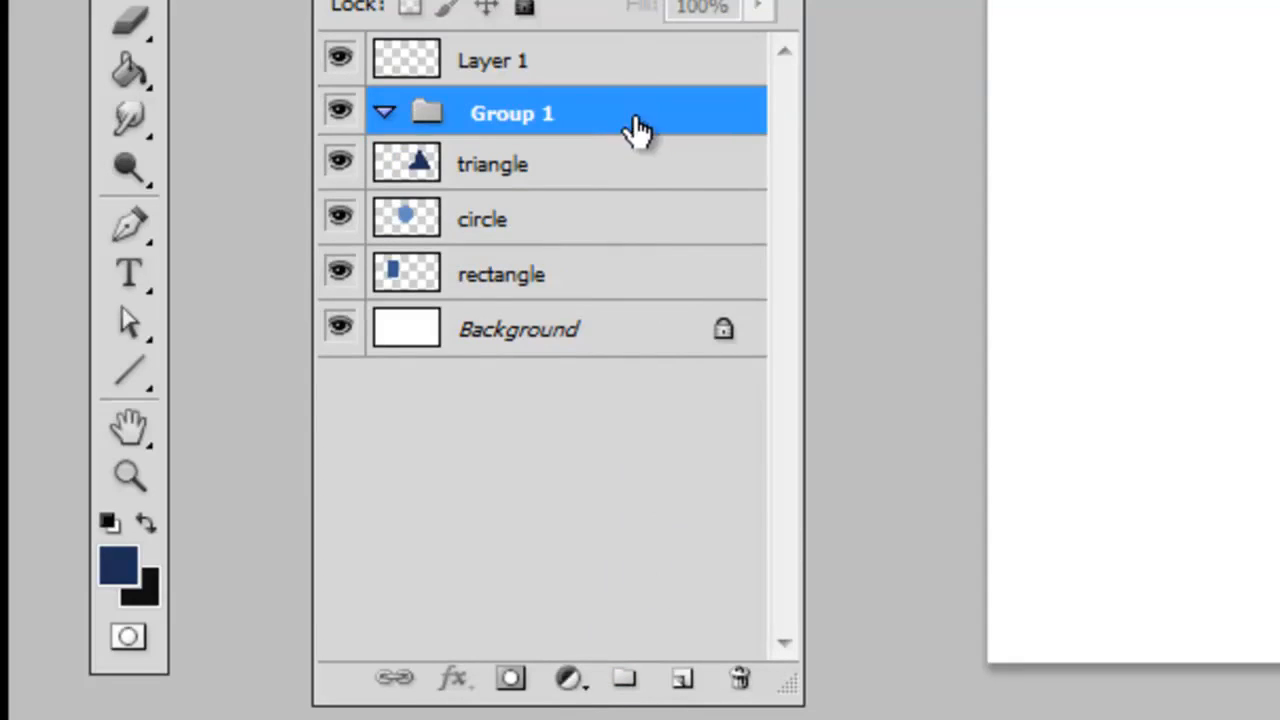
Move the triangle, circle and rectangle layers together into Group 1
{"action": "left_click", "coordinate": [612, 175]}
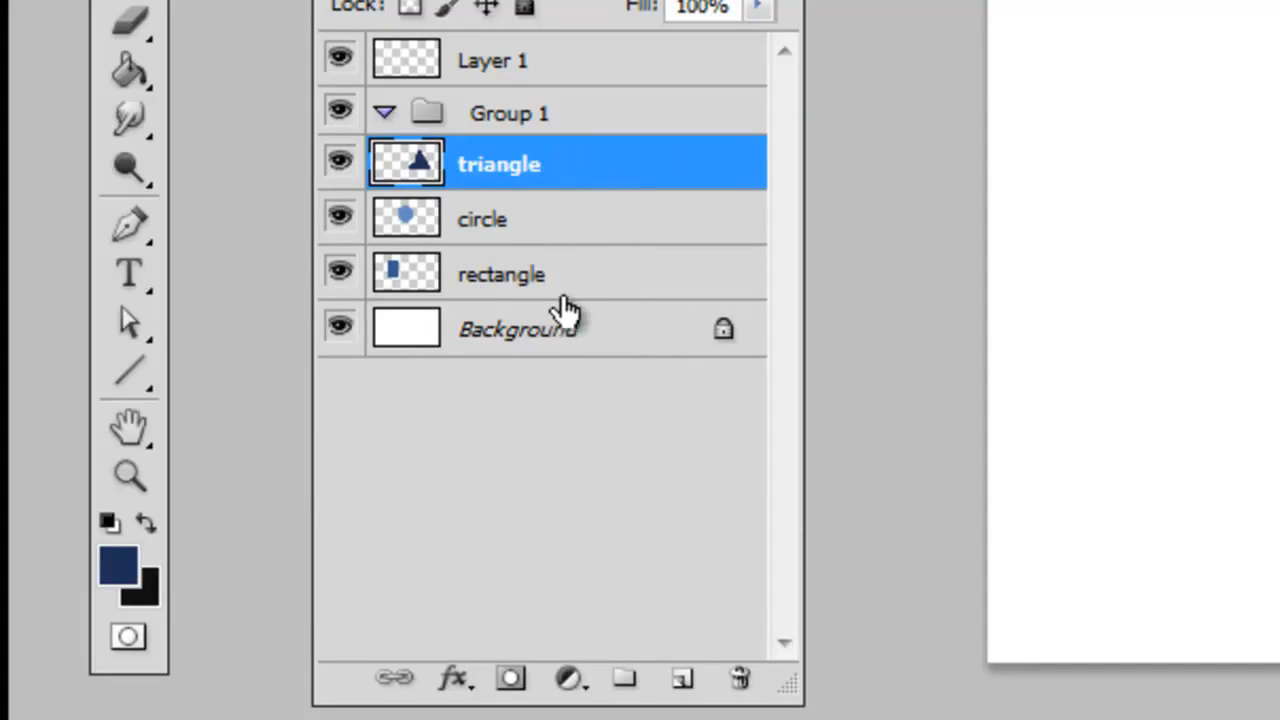
{"action": "left_click", "coordinate": [560, 275], "text": "shift"}
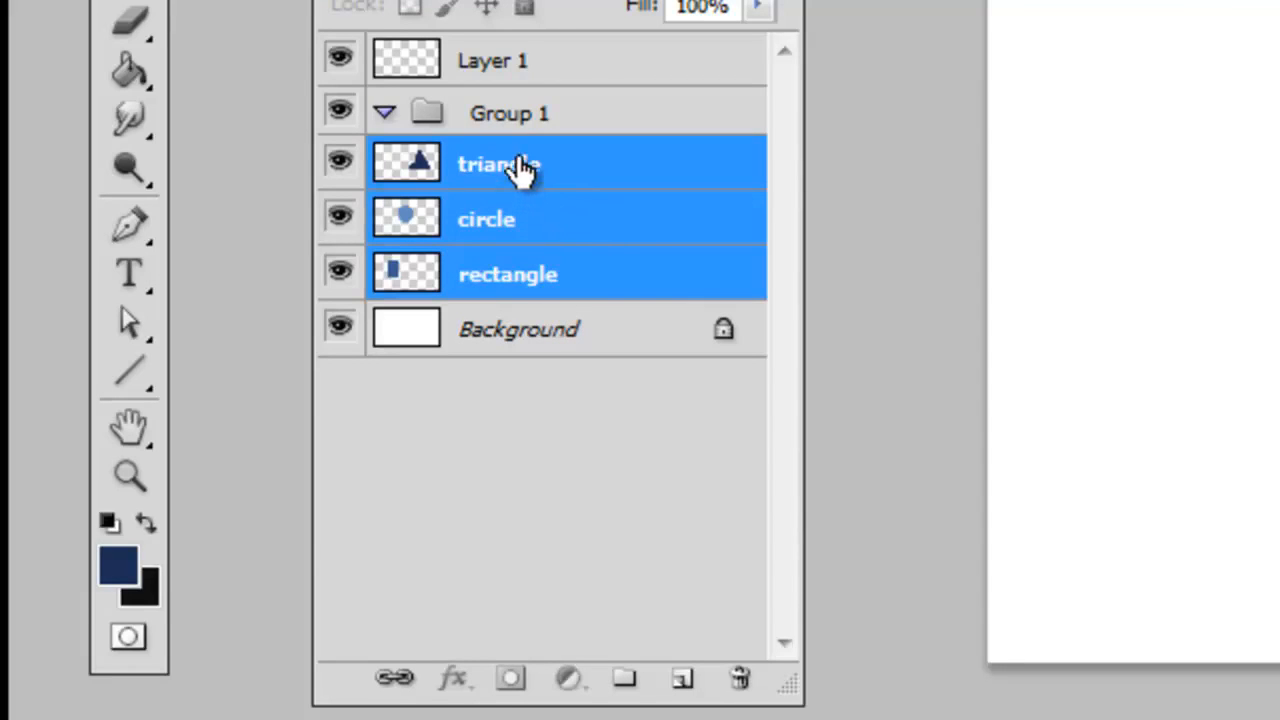
{"action": "left_click_drag", "start_coordinate": [523, 171], "coordinate": [535, 117]}
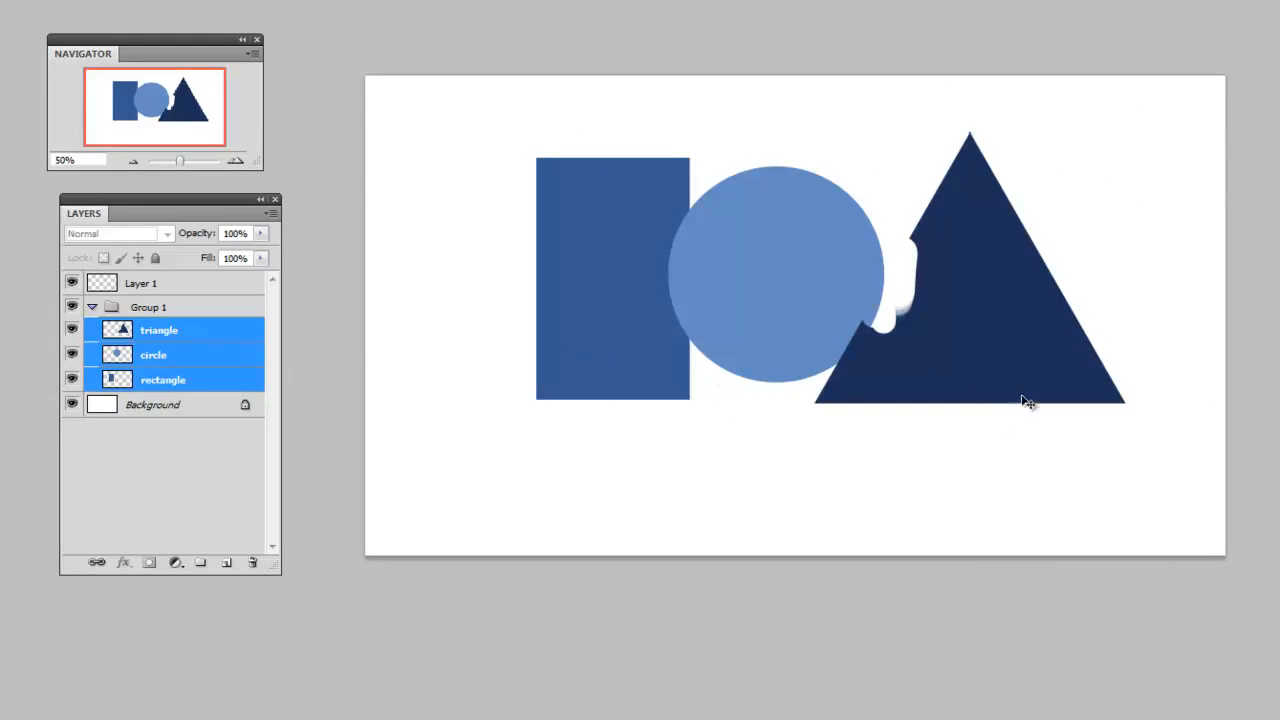
Move the three shapes together and resize them as one with Free Transform, applying the result
{"action": "left_click_drag", "start_coordinate": [1046, 357], "coordinate": [996, 372]}
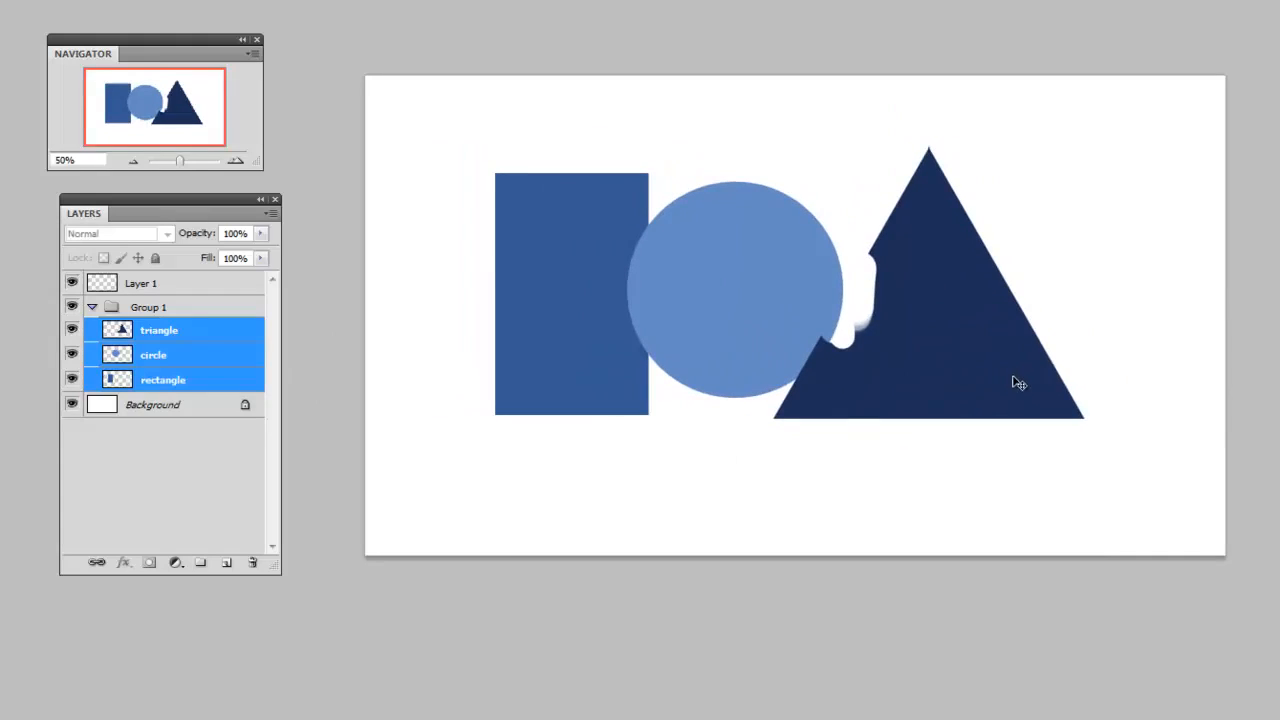
{"action": "key", "text": "ctrl+t"}
{"action": "left_click_drag", "start_coordinate": [1082, 143], "coordinate": [841, 108]}
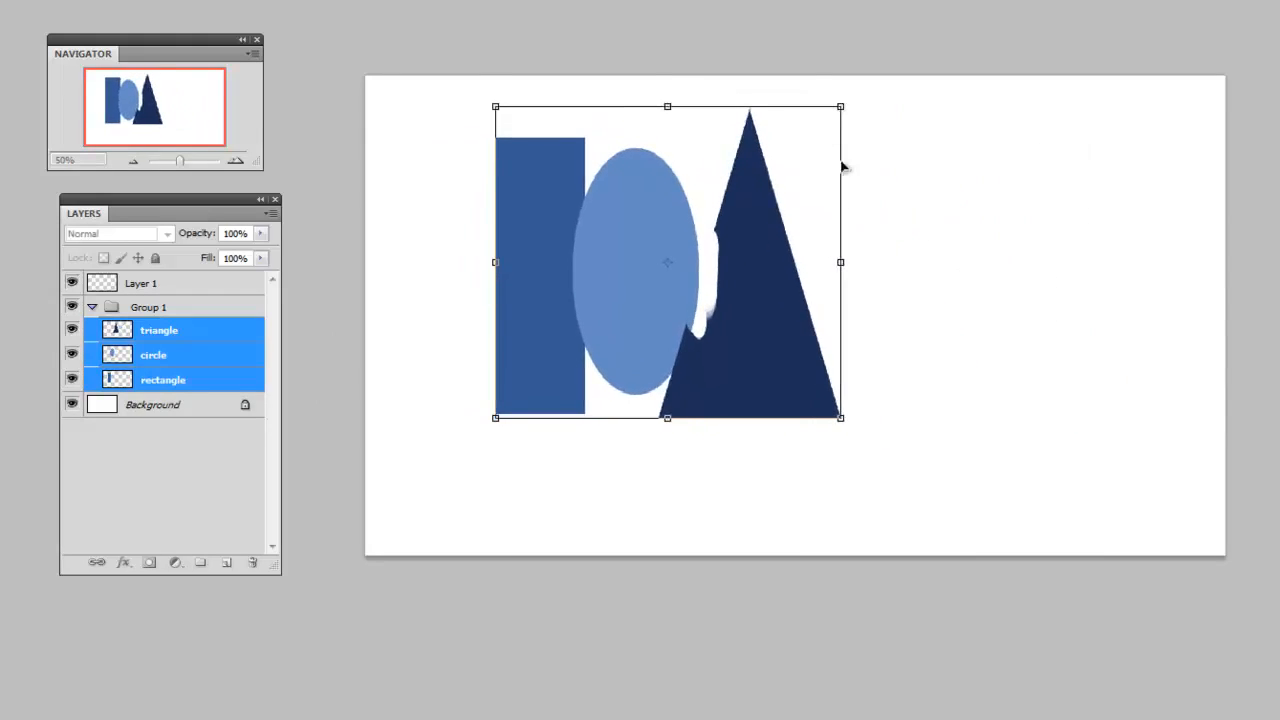
{"action": "left_click_drag", "start_coordinate": [786, 266], "coordinate": [814, 288]}
{"action": "left_click_drag", "start_coordinate": [870, 441], "coordinate": [1069, 400]}
{"action": "key", "text": "Return"}
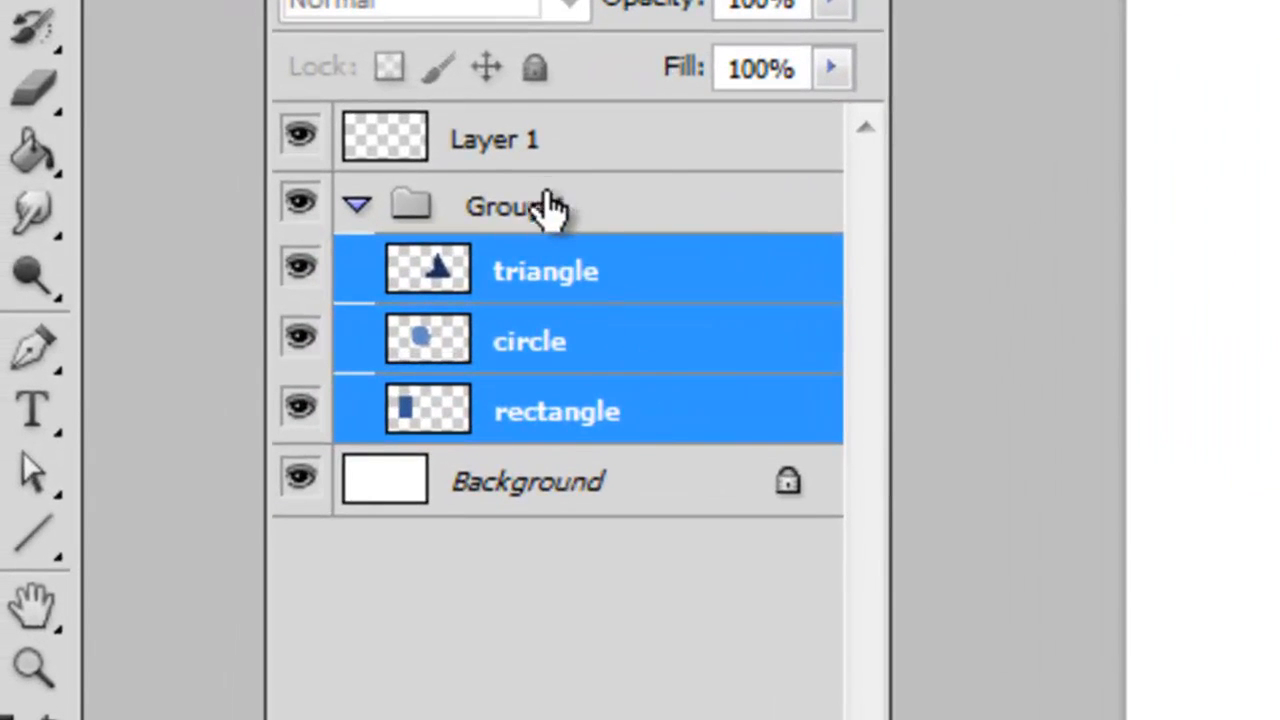
Collapse and re-expand Group 1, and move its rectangle up and to the left relative to the circle
{"action": "left_click", "coordinate": [357, 208]}
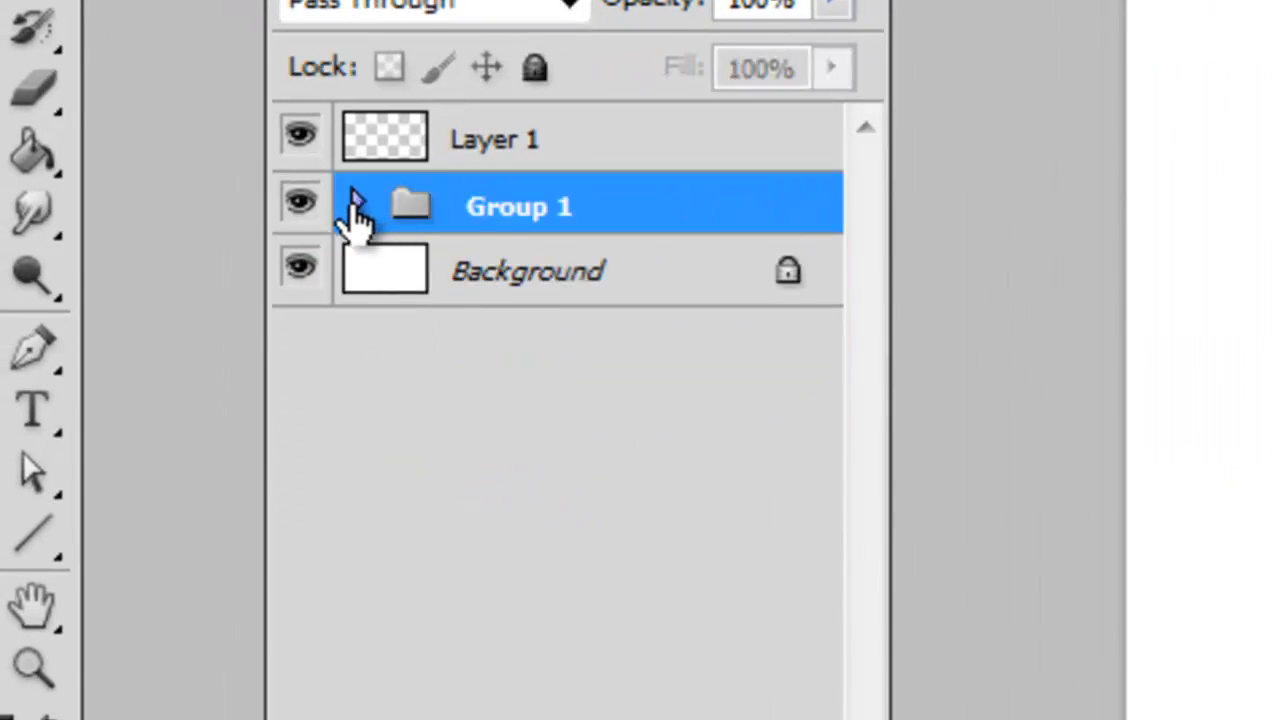
{"action": "left_click", "coordinate": [357, 208]}
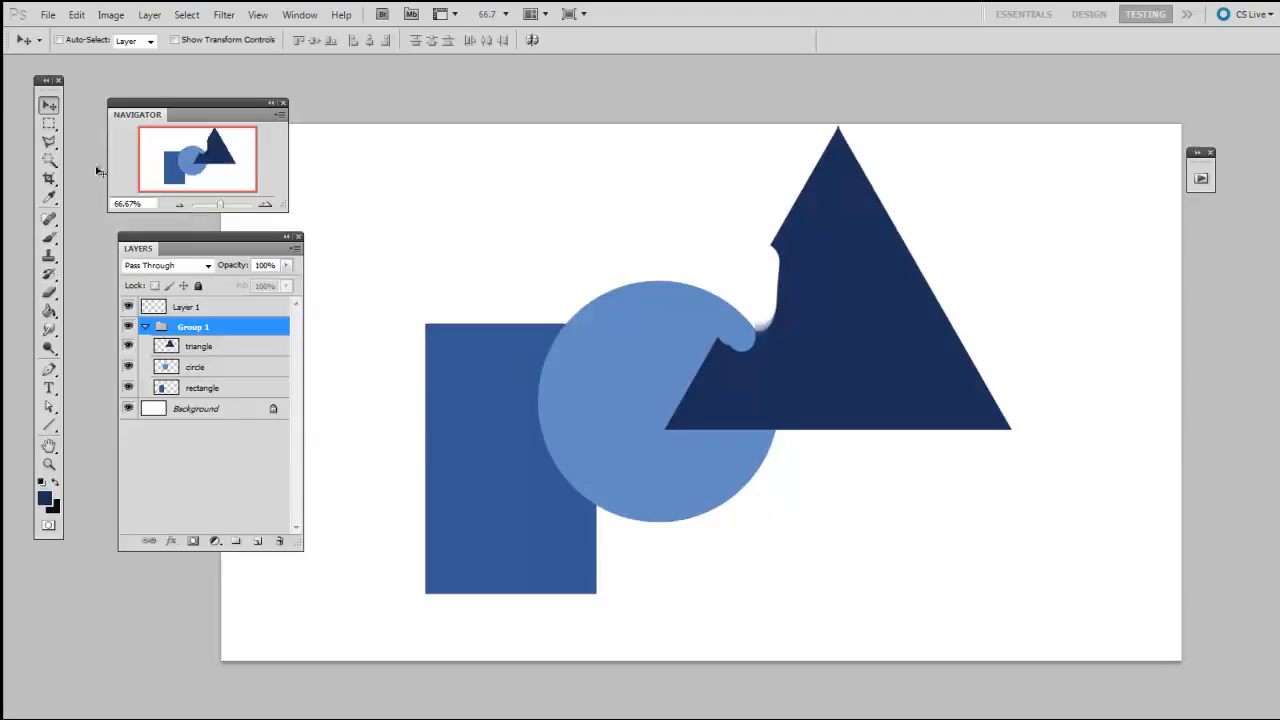
{"action": "left_click", "coordinate": [222, 390]}
{"action": "left_click_drag", "start_coordinate": [640, 522], "coordinate": [551, 455]}
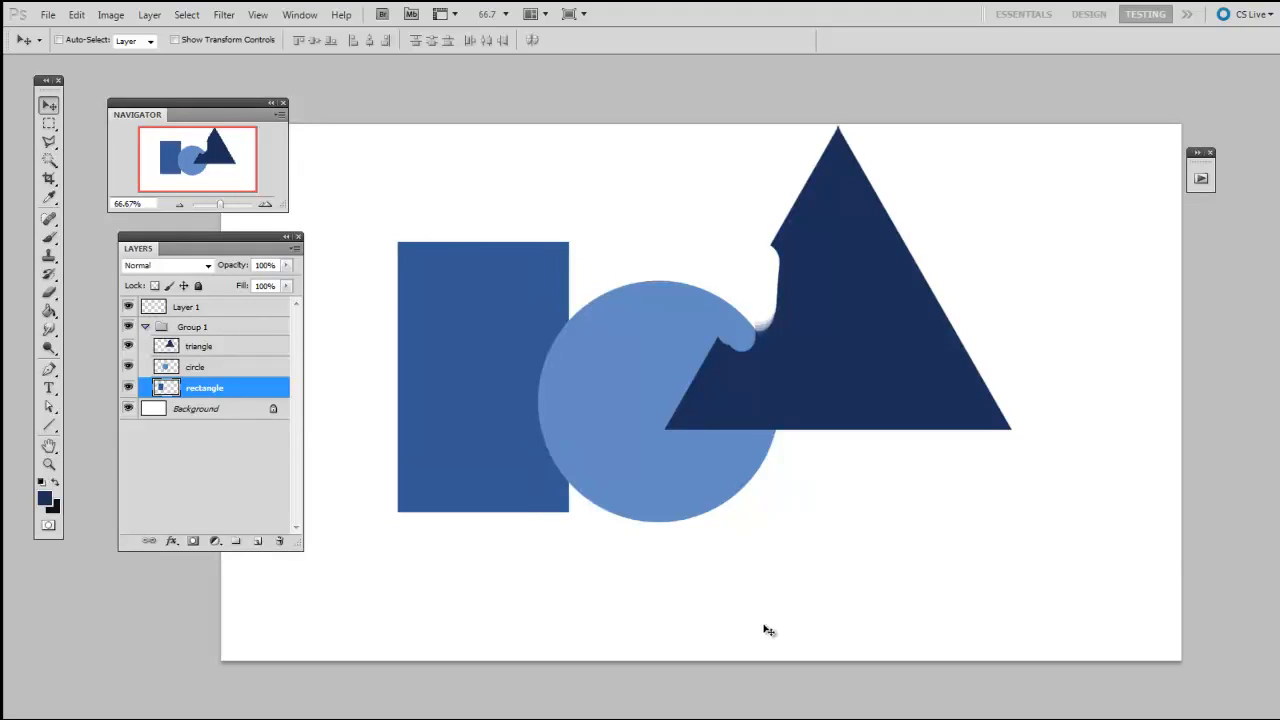
Reorder the triangle layer below the rectangle layer inside Group 1, and move the triangle behind the other shapes
{"action": "left_click", "coordinate": [249, 348]}
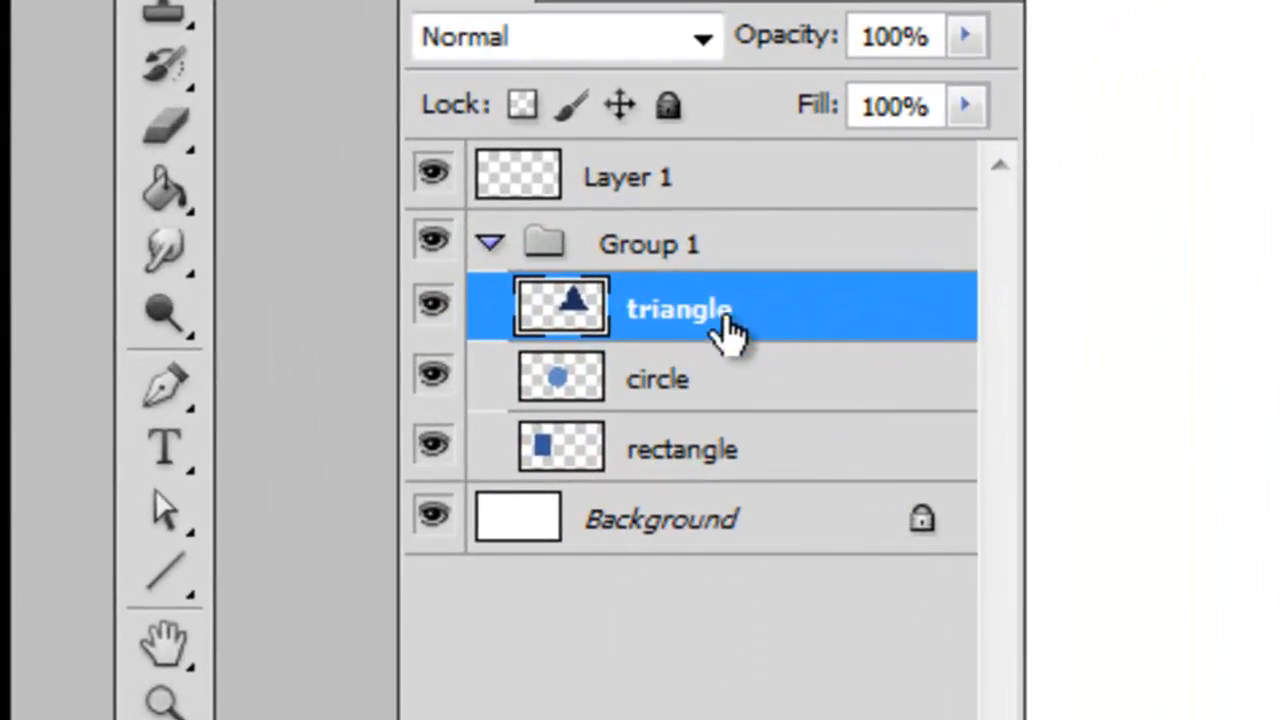
{"action": "left_click_drag", "start_coordinate": [694, 323], "coordinate": [720, 488]}
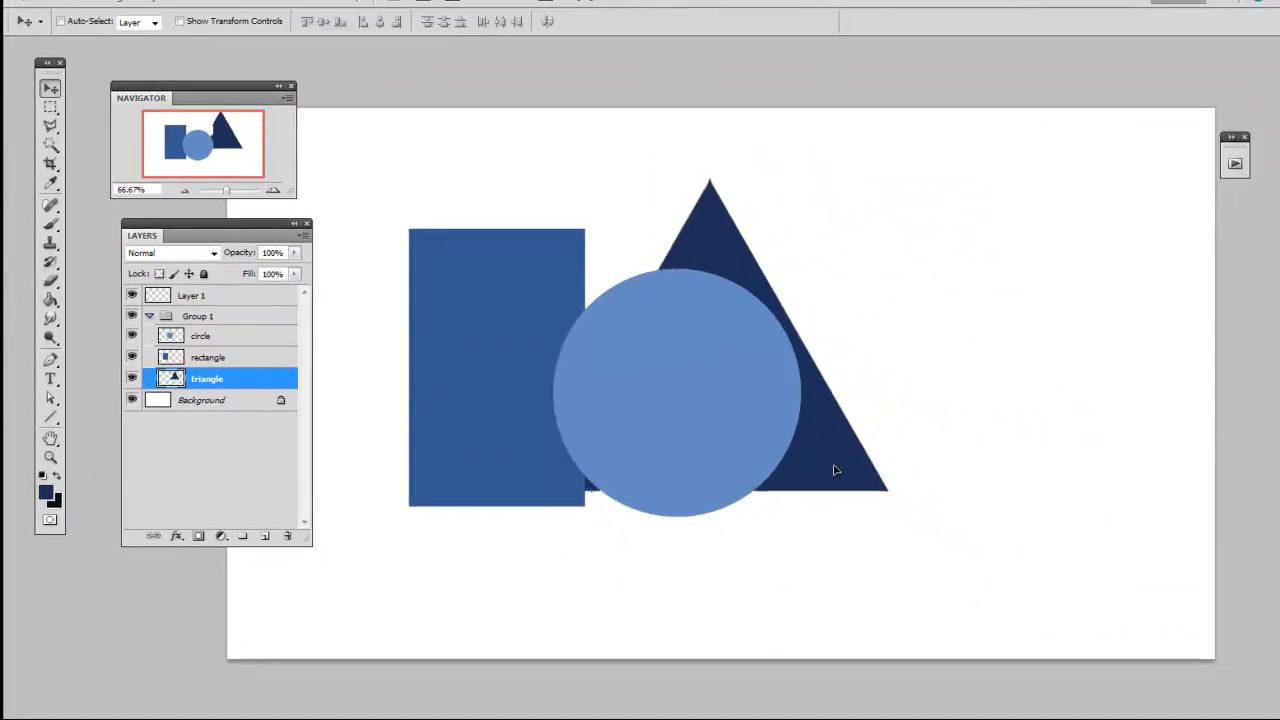
{"action": "left_click_drag", "start_coordinate": [781, 515], "coordinate": [586, 523]}
Move the rectangle down and to the right, and the circle up and to the right, over the triangle
{"action": "left_click", "coordinate": [245, 357]}
{"action": "left_click_drag", "start_coordinate": [566, 417], "coordinate": [629, 459]}
{"action": "left_click", "coordinate": [206, 336]}
{"action": "left_click_drag", "start_coordinate": [712, 440], "coordinate": [776, 372]}
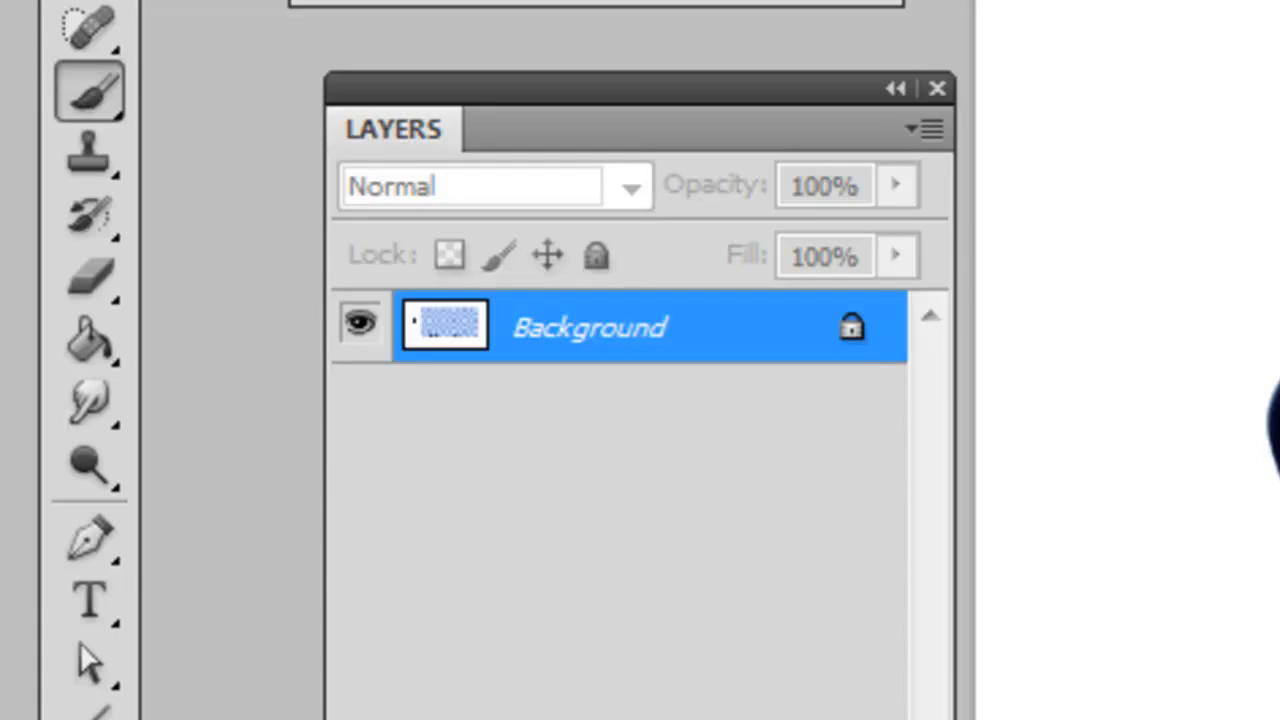
Add a new layer and paint a muted medium-blue brush stroke across the checkerboard above the word NORMAL
{"action": "key", "text": "ctrl+alt+shift+n"}
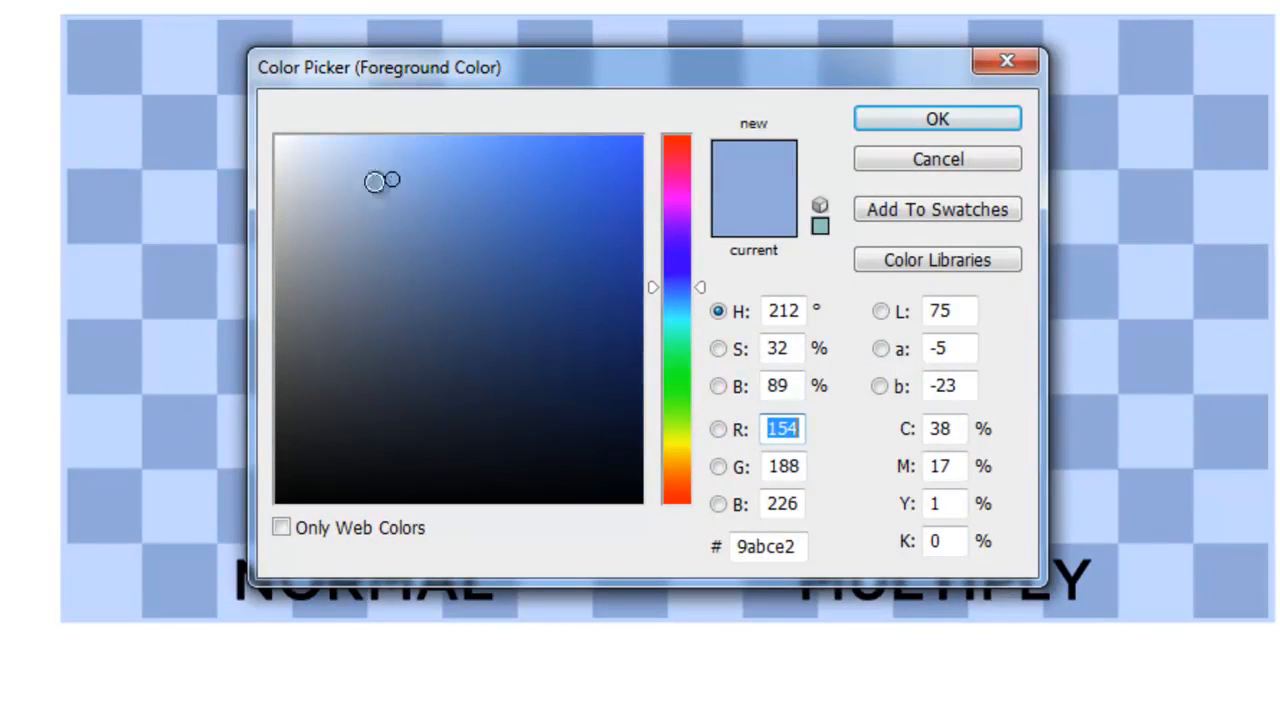
{"action": "left_click", "coordinate": [440, 259]}
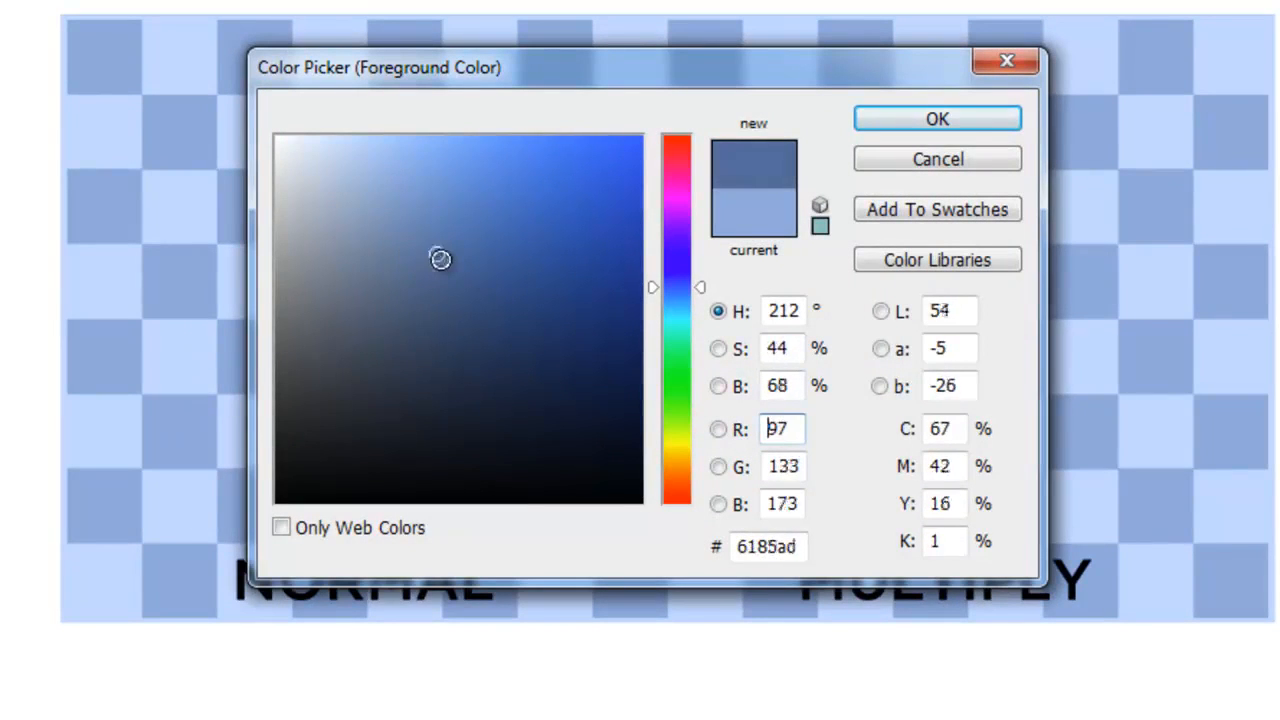
{"action": "left_click_drag", "start_coordinate": [440, 259], "coordinate": [434, 263]}
{"action": "left_click", "coordinate": [931, 128]}
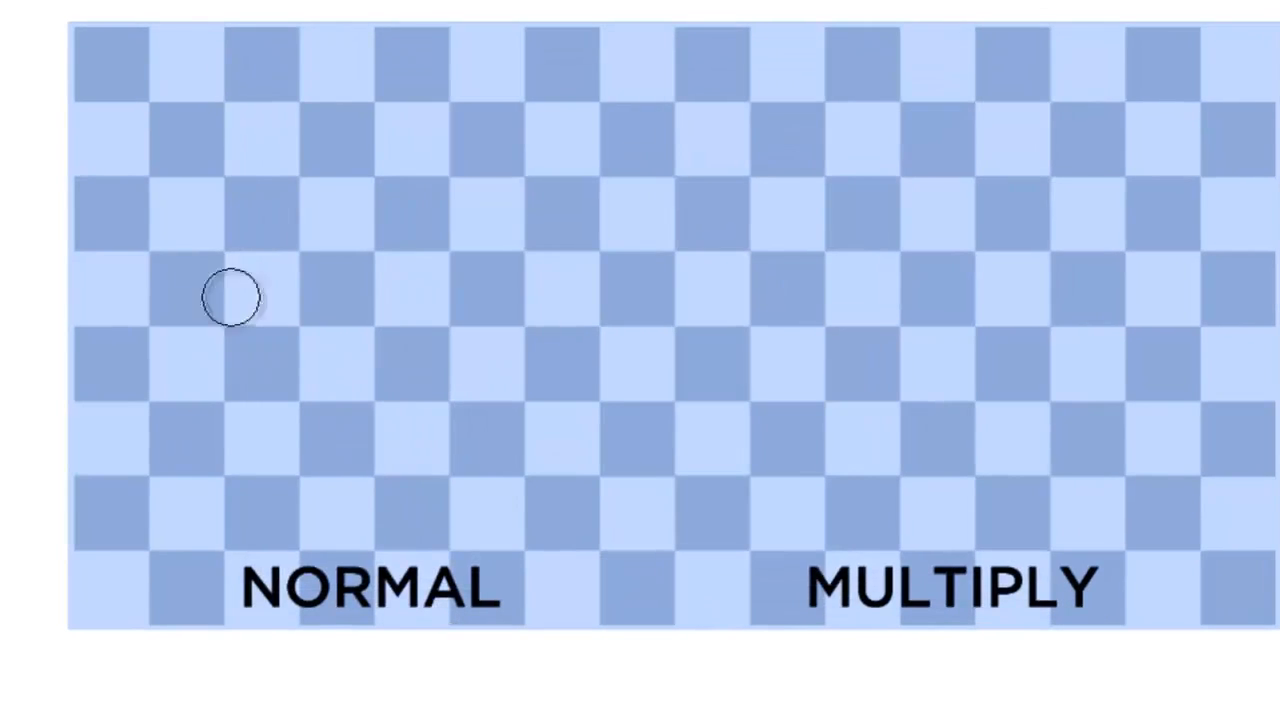
{"action": "left_click_drag", "start_coordinate": [189, 229], "coordinate": [510, 430]}
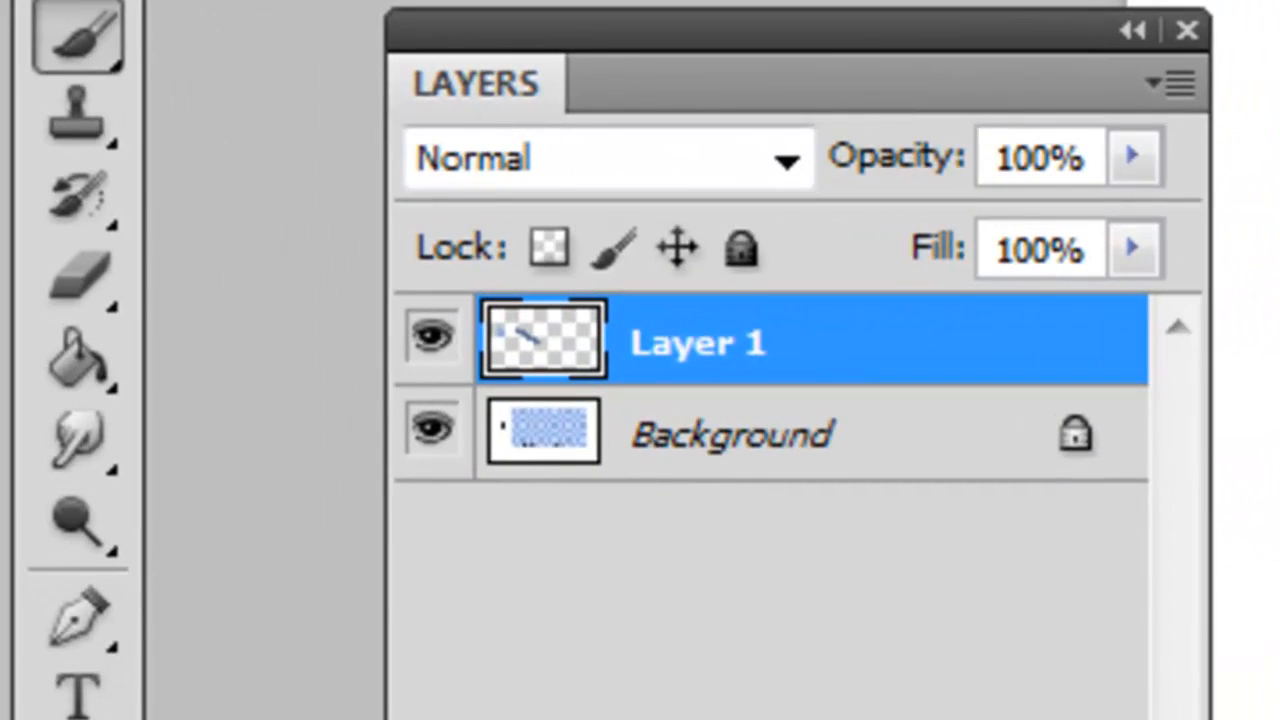
Add another layer in Multiply mode and paint a matching brush stroke across the checkerboard above the word MULTIPLY
{"action": "left_click", "coordinate": [1057, 712]}
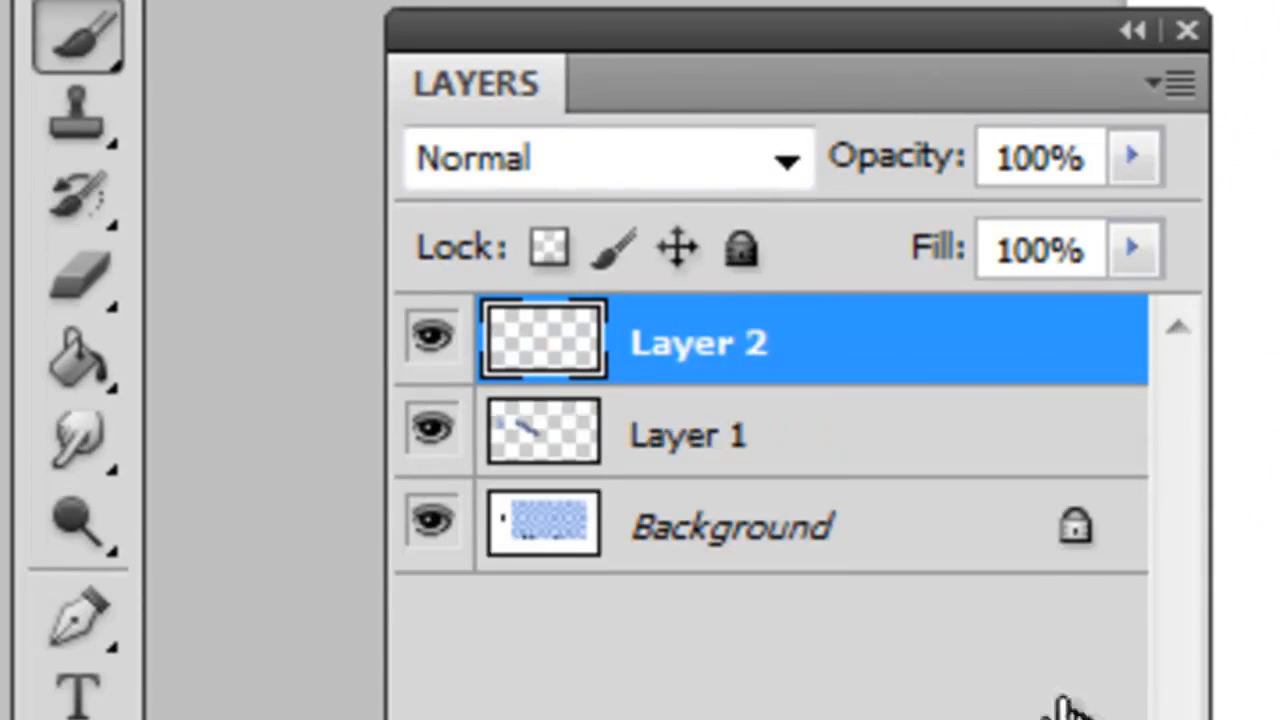
{"action": "left_click", "coordinate": [600, 168]}
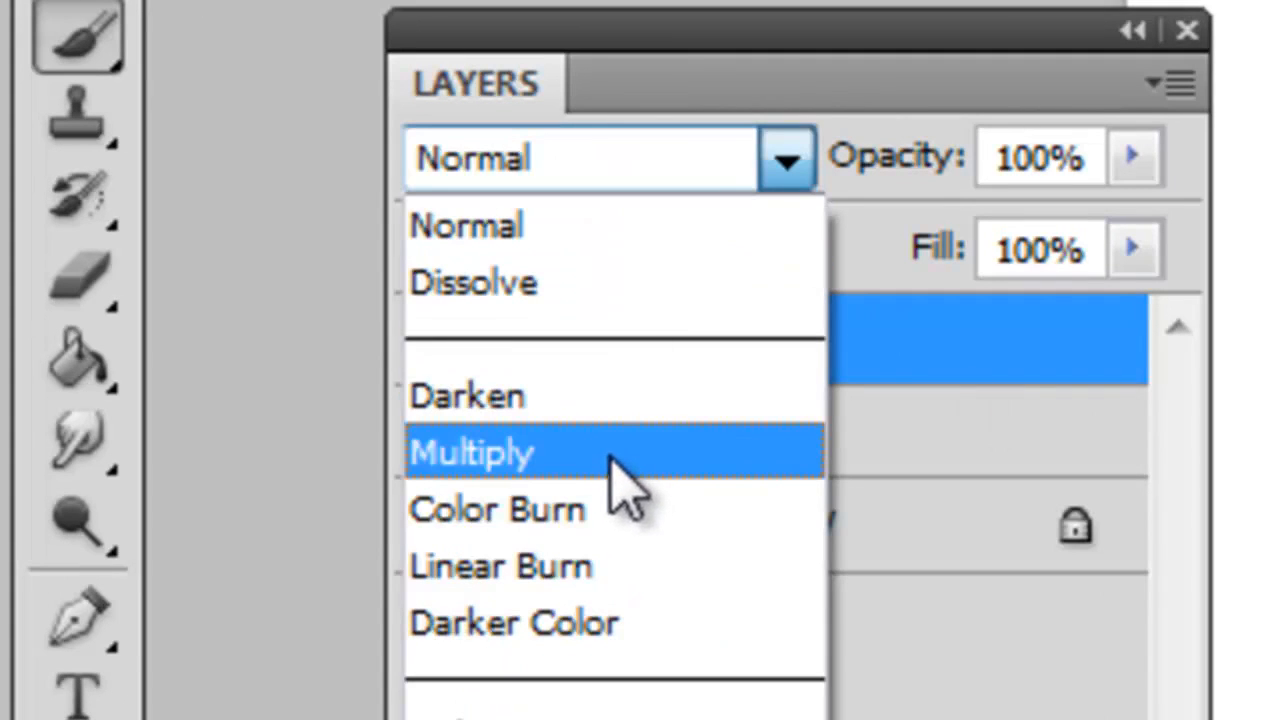
{"action": "left_click", "coordinate": [617, 464]}
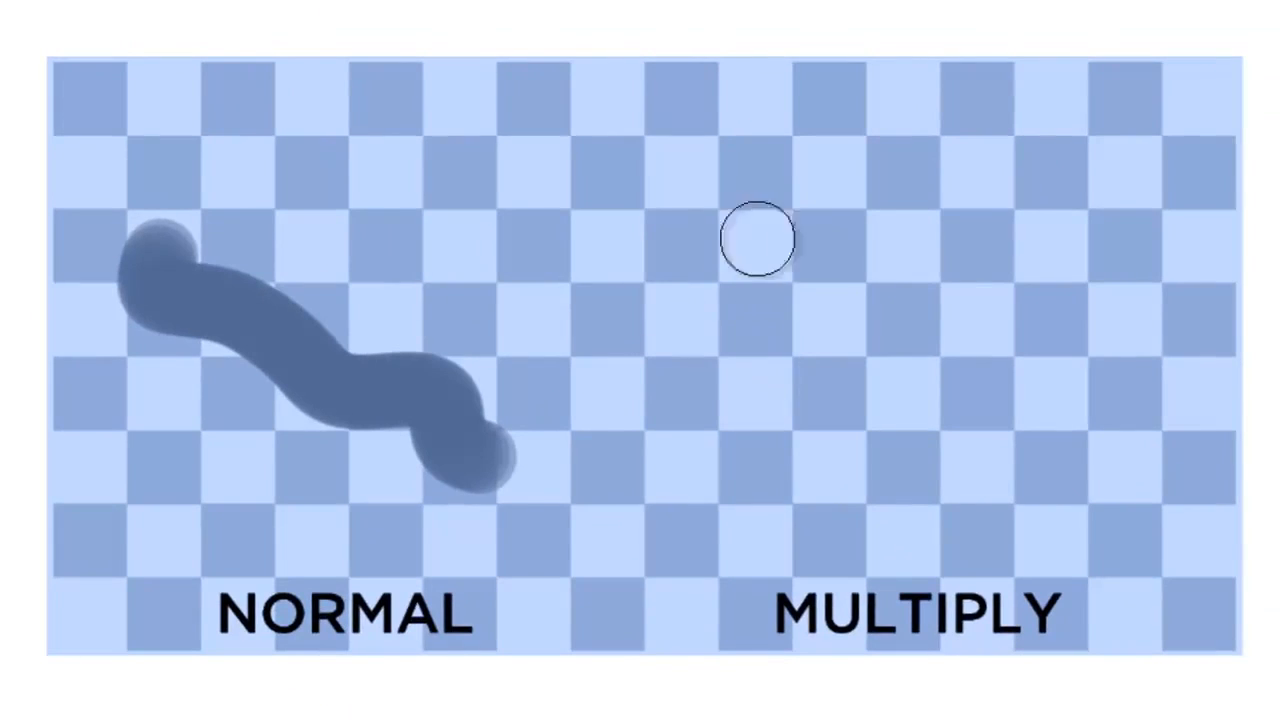
{"action": "left_click_drag", "start_coordinate": [697, 200], "coordinate": [1030, 390]}
{"action": "left_click_drag", "start_coordinate": [1032, 449], "coordinate": [1115, 480]}
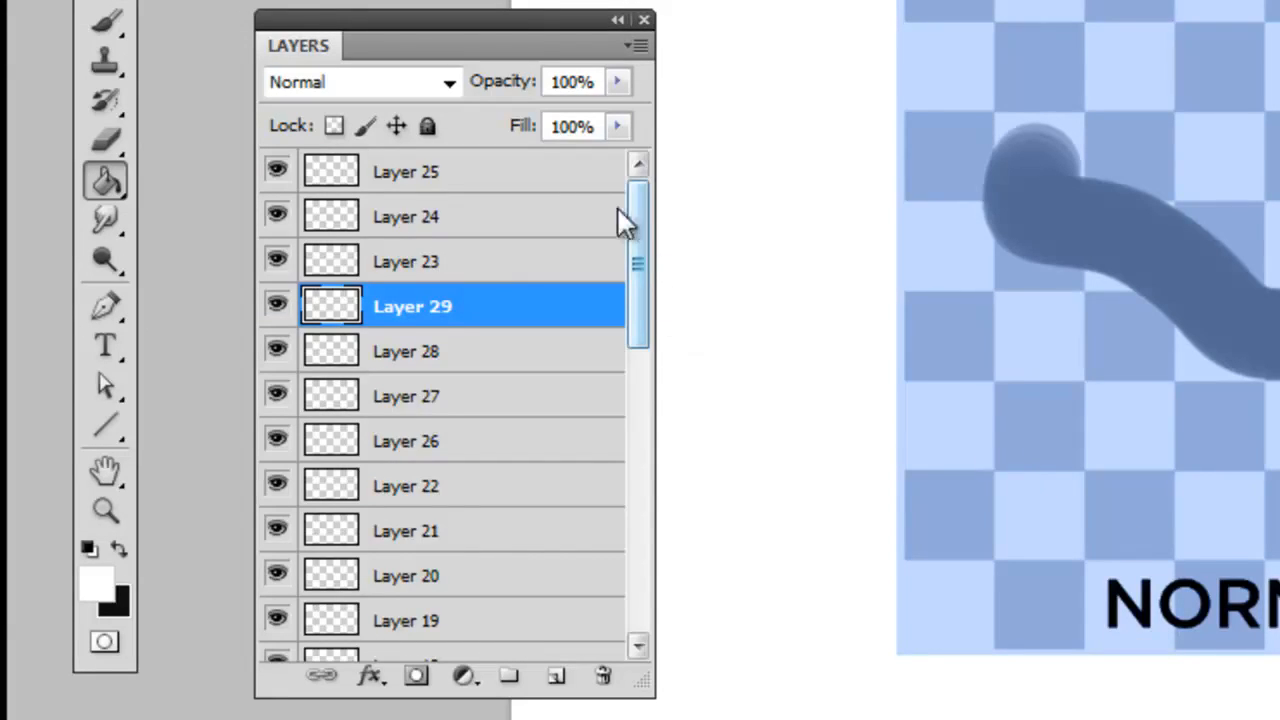
Look through the long stack of numbered layers, selecting Layer 25 and several others along the way
{"action": "left_click", "coordinate": [566, 178]}
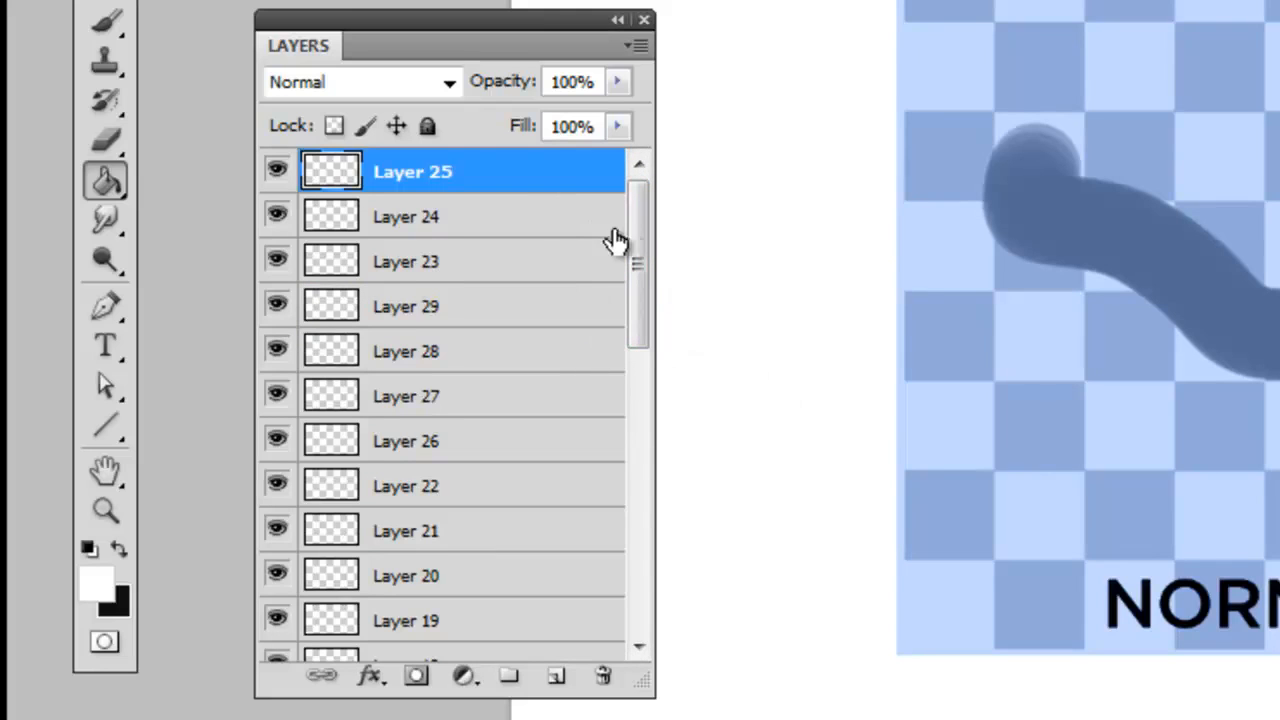
{"action": "left_click_drag", "start_coordinate": [636, 228], "coordinate": [645, 270]}
{"action": "left_click_drag", "start_coordinate": [637, 295], "coordinate": [655, 262]}
{"action": "left_click", "coordinate": [460, 476]}
{"action": "left_click", "coordinate": [487, 425]}
{"action": "left_click", "coordinate": [575, 343]}
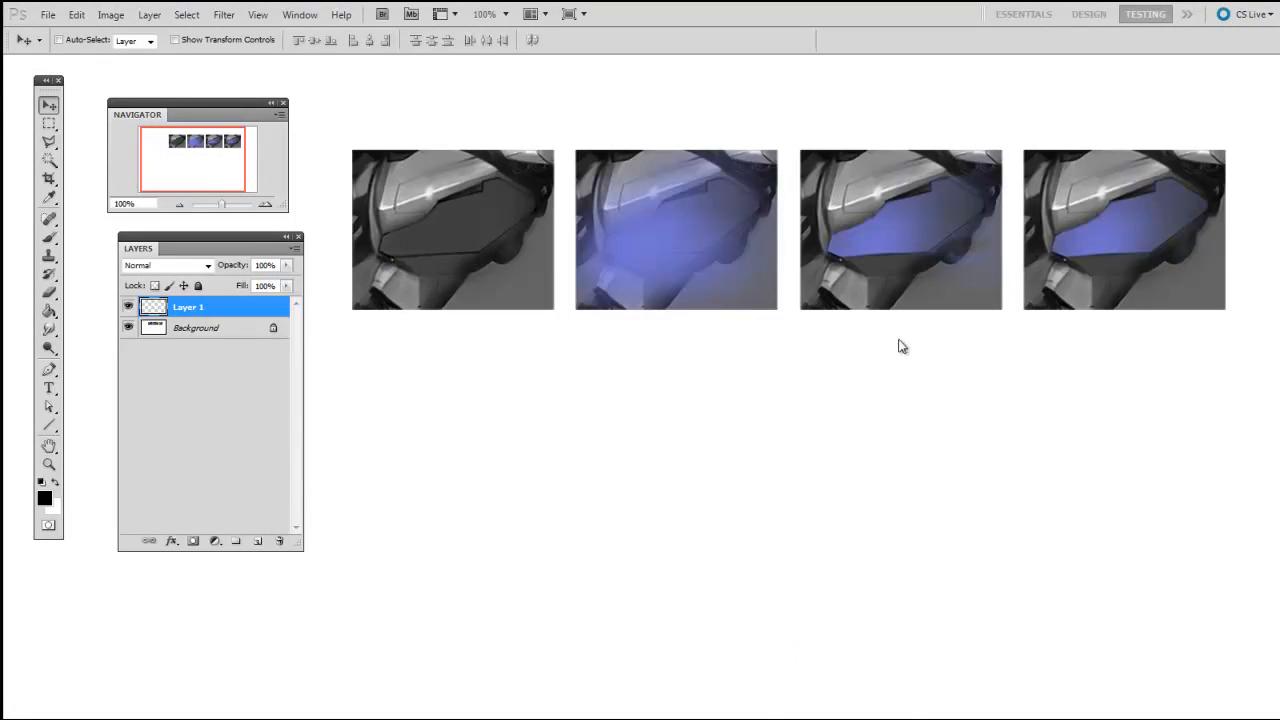
Add a new layer and paint a large soft black spot below the row of helmet images with a big soft round brush
{"action": "left_click_drag", "start_coordinate": [902, 367], "coordinate": [893, 383]}
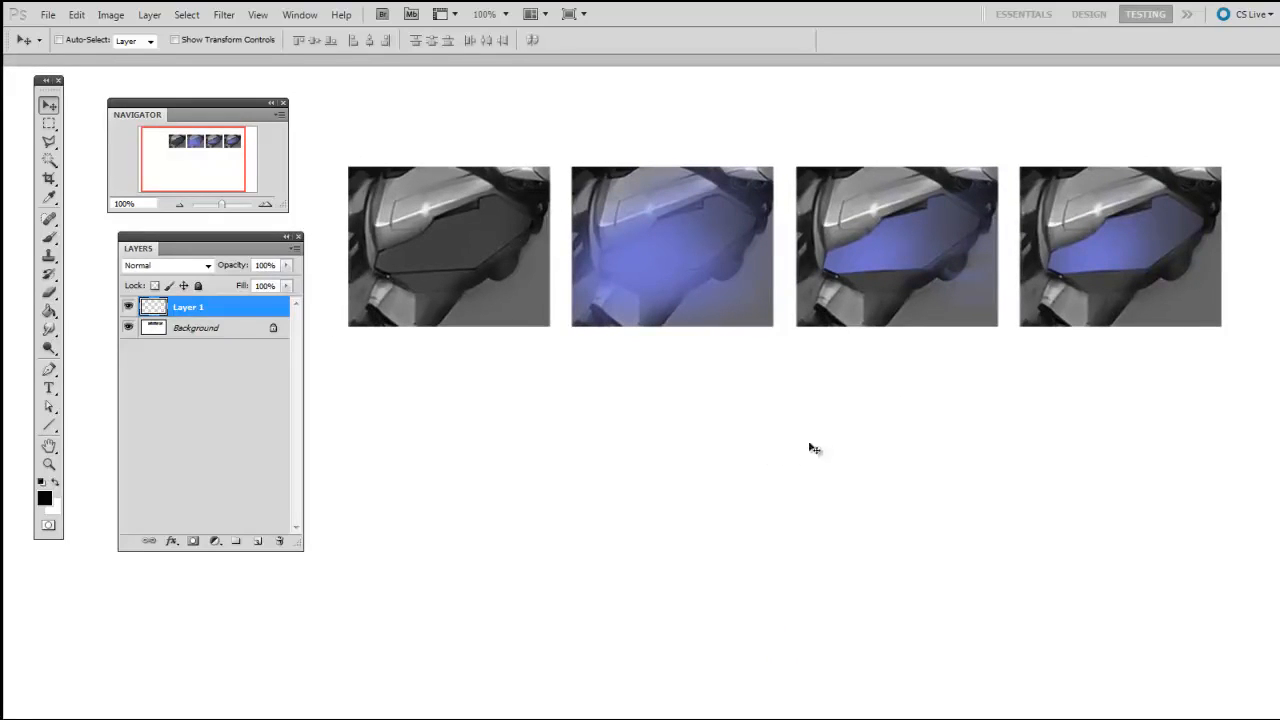
{"action": "left_click_drag", "start_coordinate": [570, 418], "coordinate": [575, 413]}
{"action": "key", "text": "ctrl+alt+shift+n"}
{"action": "key", "text": "b"}
{"action": "right_click", "coordinate": [623, 421]}
{"action": "left_click", "coordinate": [674, 528]}
{"action": "left_click_drag", "start_coordinate": [537, 531], "coordinate": [534, 533]}
{"action": "key", "text": "bracketright"}
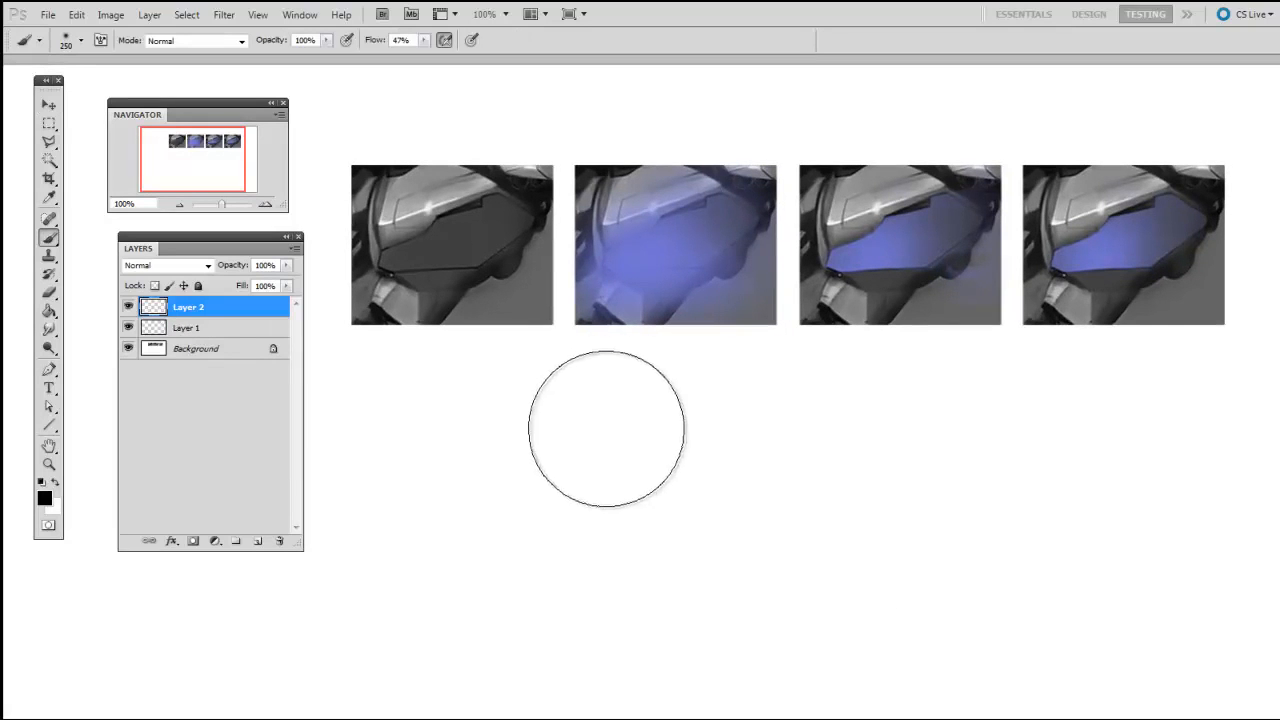
{"action": "mouse_move", "coordinate": [606, 423]}
{"action": "left_mouse_down"}
{"action": "mouse_move", "coordinate": [747, 418]}
{"action": "mouse_move", "coordinate": [581, 445]}
{"action": "mouse_move", "coordinate": [733, 428]}
{"action": "mouse_move", "coordinate": [625, 421]}
{"action": "mouse_move", "coordinate": [708, 412]}
{"action": "mouse_move", "coordinate": [572, 419]}
{"action": "mouse_move", "coordinate": [766, 414]}
{"action": "mouse_move", "coordinate": [606, 443]}
{"action": "mouse_move", "coordinate": [634, 451]}
{"action": "mouse_move", "coordinate": [684, 425]}
{"action": "mouse_move", "coordinate": [582, 439]}
{"action": "mouse_move", "coordinate": [691, 447]}
{"action": "mouse_move", "coordinate": [737, 420]}
{"action": "left_mouse_up"}
{"action": "key", "text": "bracketright"}
{"action": "key", "text": "bracketright"}
Choose the 19 px hard round tip for the Eraser and erase a stroke along the black spot's upper-left edge
{"action": "key", "text": "e"}
{"action": "right_click", "coordinate": [730, 505]}
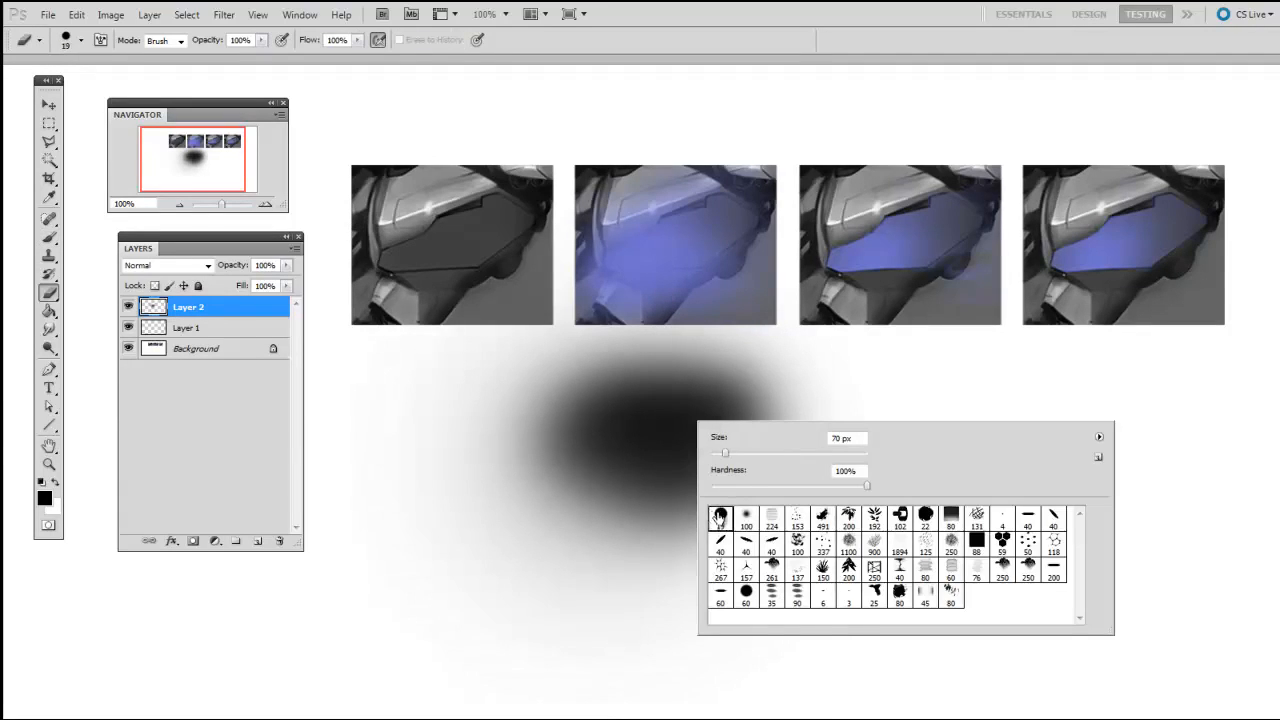
{"action": "left_click", "coordinate": [720, 515]}
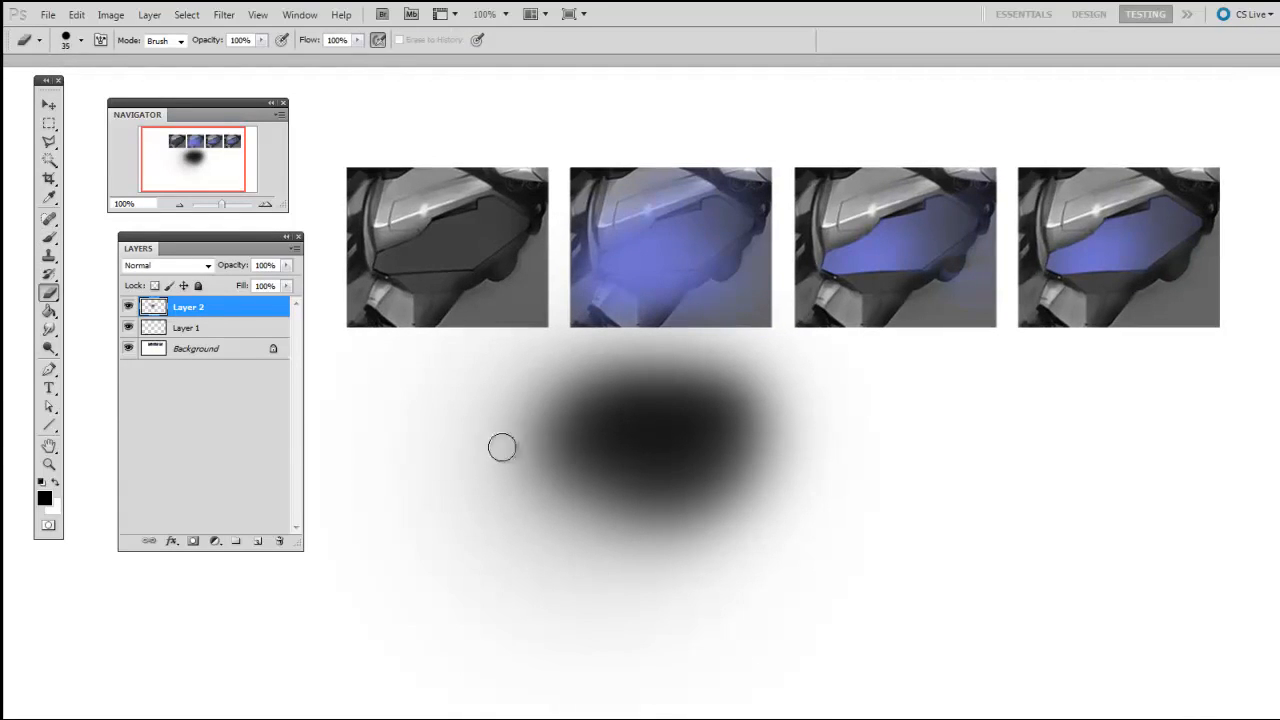
{"action": "left_click_drag", "start_coordinate": [479, 479], "coordinate": [672, 318]}
Enlarge the eraser to 80 px and carve crisp upper-left and top edges into the soft black spot
{"action": "key", "text": "bracketright"}
{"action": "key", "text": "bracketright"}
{"action": "key", "text": "bracketright"}
{"action": "key", "text": "bracketright"}
{"action": "key", "text": "bracketright"}
{"action": "left_click_drag", "start_coordinate": [490, 438], "coordinate": [650, 308]}
{"action": "left_click_drag", "start_coordinate": [448, 460], "coordinate": [690, 275]}
{"action": "key", "text": "bracketright"}
{"action": "left_click_drag", "start_coordinate": [397, 415], "coordinate": [600, 230]}
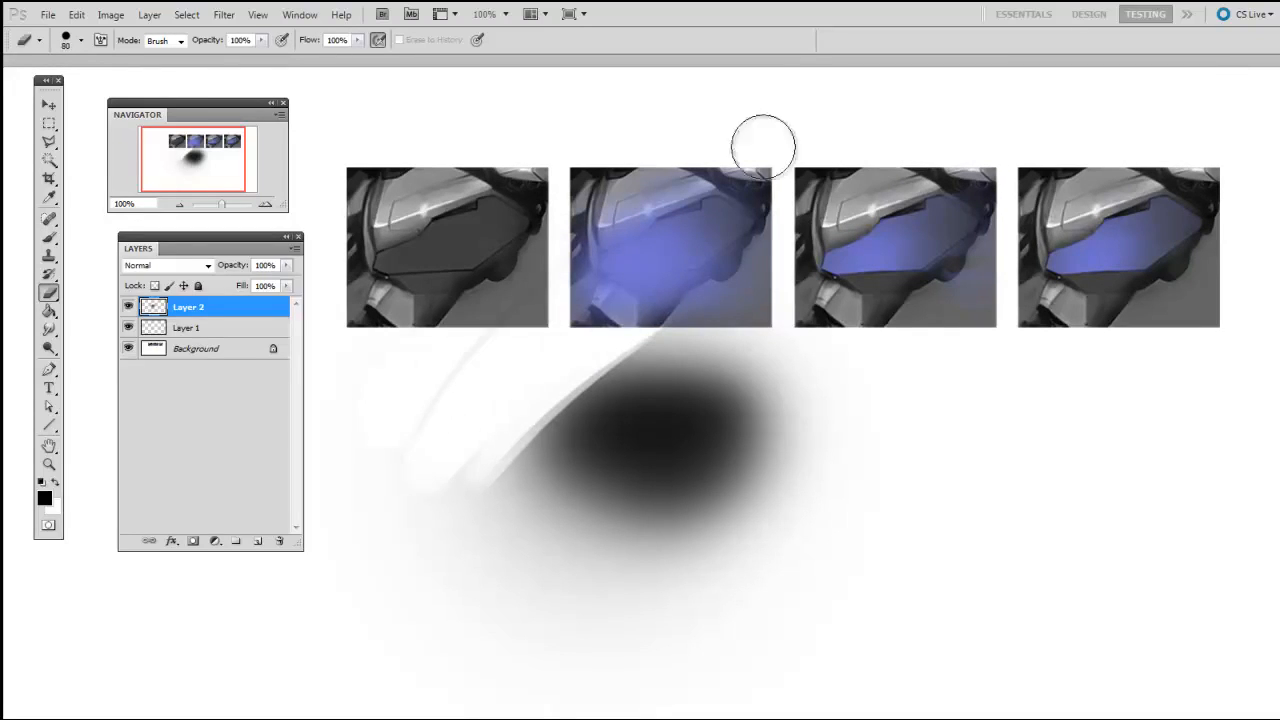
{"action": "left_click_drag", "start_coordinate": [625, 325], "coordinate": [800, 325]}
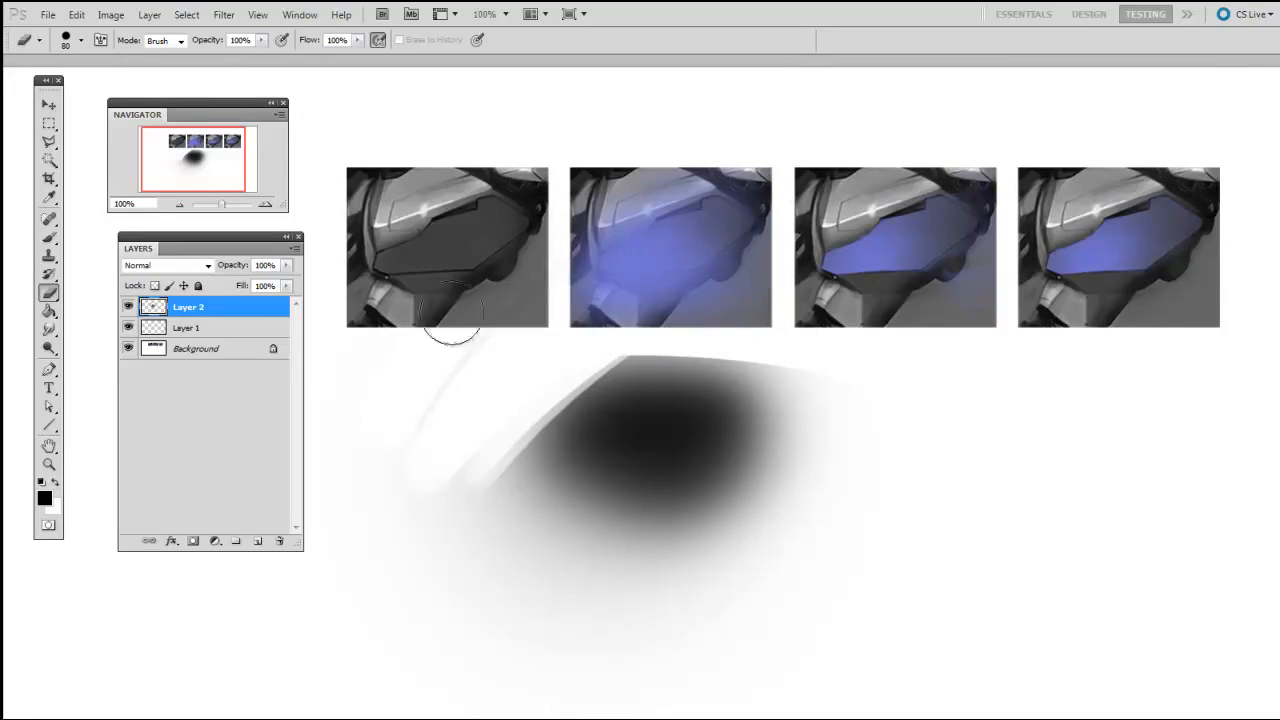
Enlarge the eraser up to 175 px and carve crisp lower, left and right edges into the soft black spot
{"action": "key", "text": "bracketright"}
{"action": "mouse_move", "coordinate": [469, 466]}
{"action": "left_mouse_down"}
{"action": "mouse_move", "coordinate": [554, 562]}
{"action": "mouse_move", "coordinate": [457, 482]}
{"action": "mouse_move", "coordinate": [479, 537]}
{"action": "mouse_move", "coordinate": [922, 592]}
{"action": "left_mouse_up"}
{"action": "left_click_drag", "start_coordinate": [745, 546], "coordinate": [918, 356]}
{"action": "key", "text": "bracketright"}
{"action": "key", "text": "bracketright"}
{"action": "key", "text": "bracketright"}
{"action": "key", "text": "bracketright"}
{"action": "mouse_move", "coordinate": [421, 540]}
{"action": "left_mouse_down"}
{"action": "mouse_move", "coordinate": [611, 695]}
{"action": "mouse_move", "coordinate": [488, 589]}
{"action": "mouse_move", "coordinate": [913, 647]}
{"action": "left_mouse_up"}
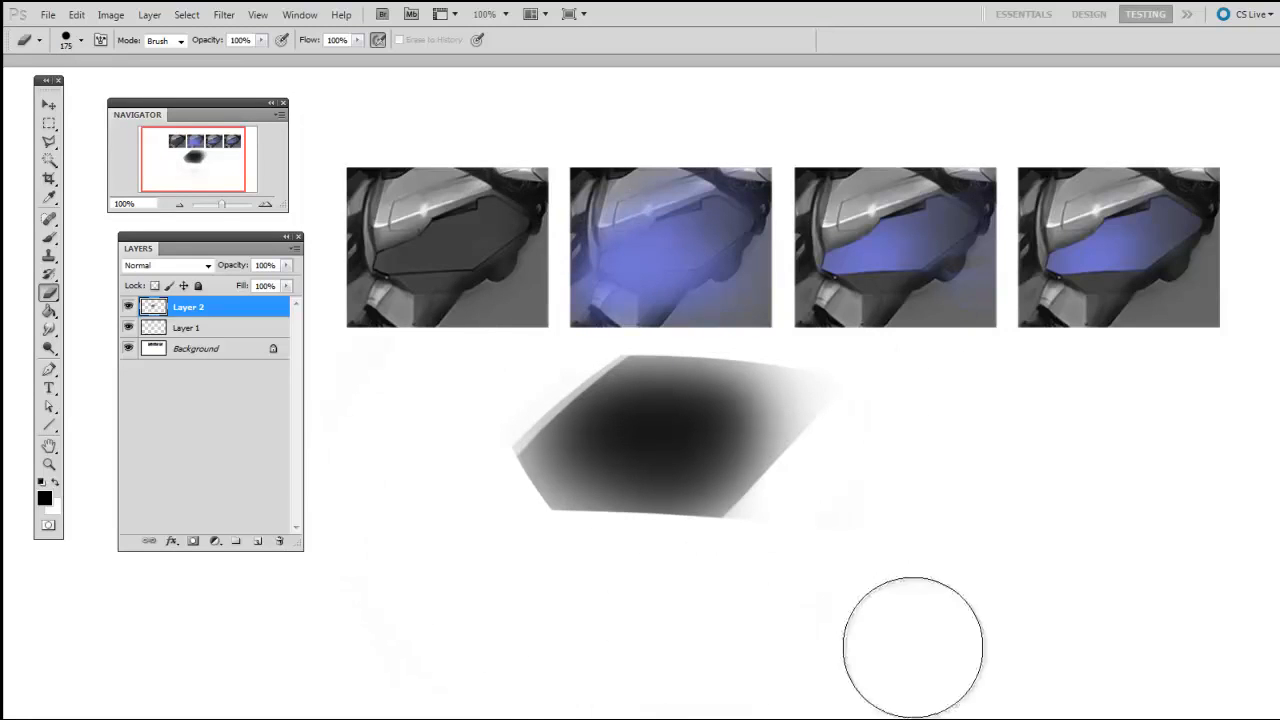
{"action": "key", "text": "bracketleft"}
{"action": "key", "text": "bracketleft"}
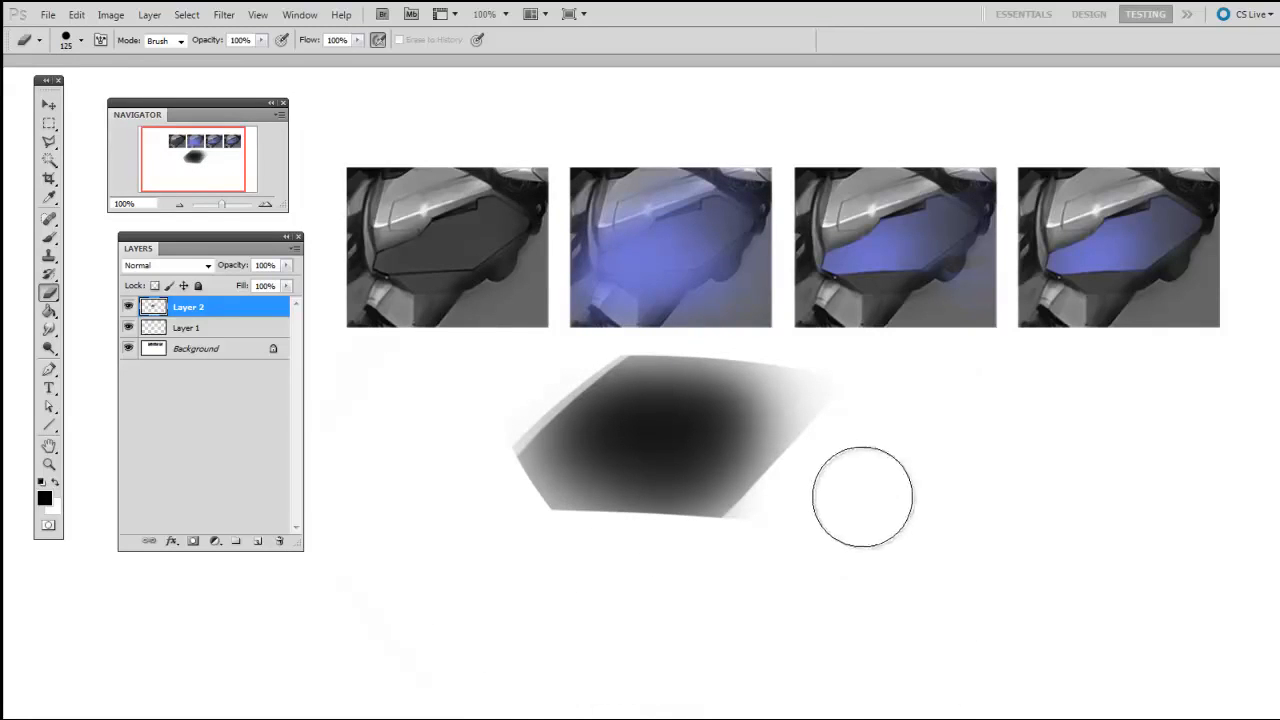
{"action": "left_click_drag", "start_coordinate": [849, 521], "coordinate": [844, 542]}
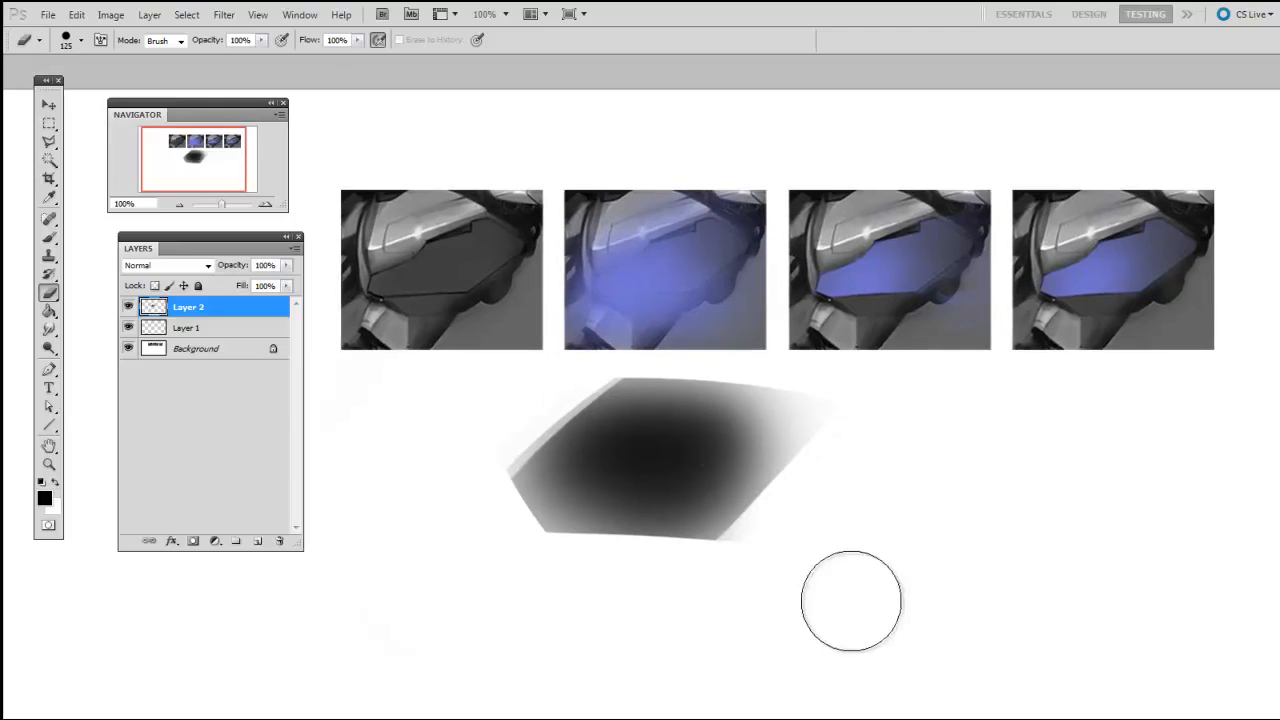
{"action": "key", "text": "bracketleft"}
{"action": "key", "text": "bracketleft"}
{"action": "key", "text": "bracketleft"}
{"action": "key", "text": "bracketleft"}
{"action": "key", "text": "bracketleft"}
{"action": "key", "text": "bracketleft"}
{"action": "key", "text": "bracketleft"}
{"action": "key", "text": "bracketleft"}
{"action": "key", "text": "bracketleft"}
{"action": "key", "text": "bracketleft"}
{"action": "key", "text": "bracketleft"}
{"action": "key", "text": "bracketleft"}
{"action": "key", "text": "bracketleft"}
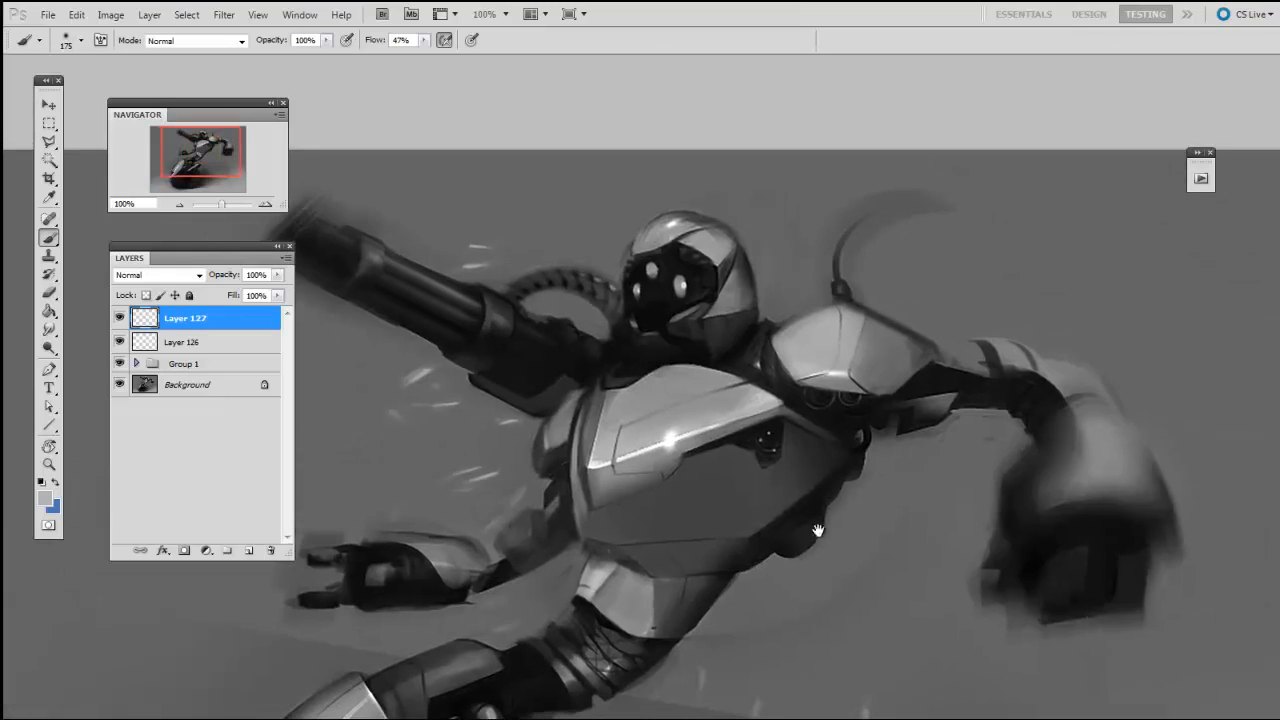
Choose the 100 px soft round brush tip and add a new layer above Layer 127
{"action": "right_click", "coordinate": [740, 556]}
{"action": "left_click", "coordinate": [797, 599]}
{"action": "left_click_drag", "start_coordinate": [708, 648], "coordinate": [711, 646]}
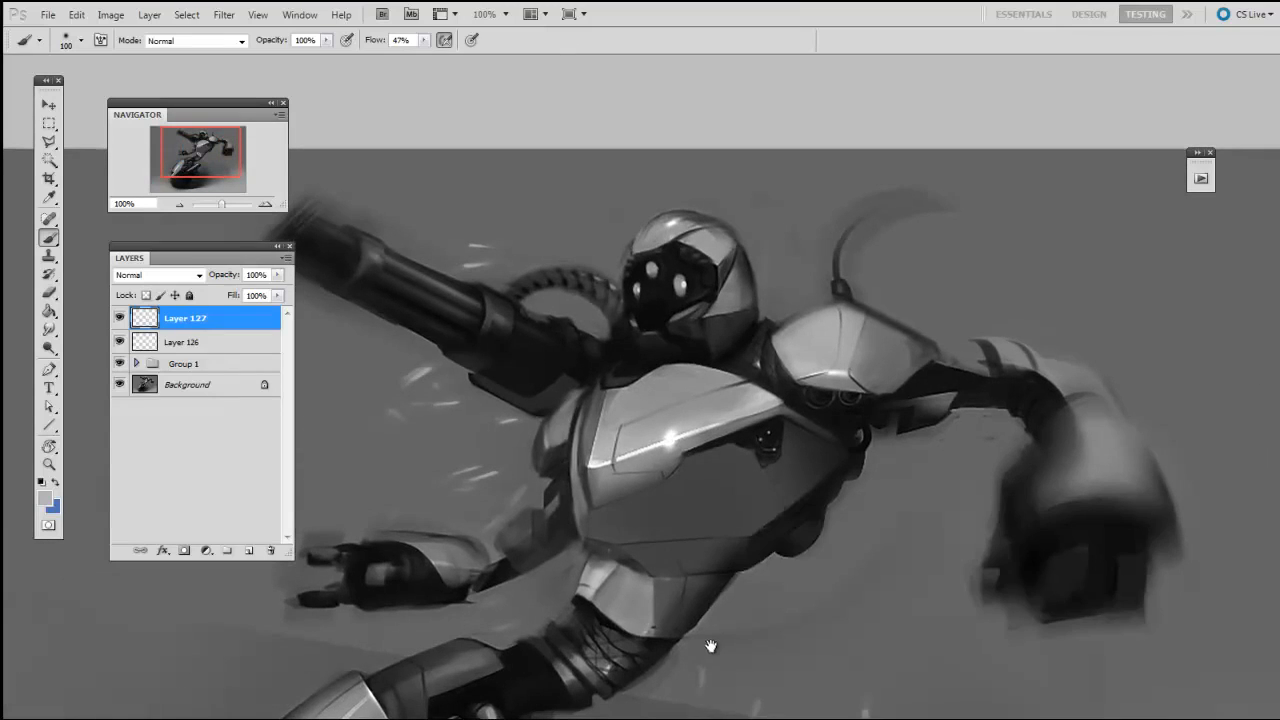
{"action": "key", "text": "ctrl+alt+shift+n"}
Enlarge the brush to 250 px, then 300 px, and paint a soft light grey highlight over the robot's torso
{"action": "key", "text": "bracketright"}
{"action": "key", "text": "bracketright"}
{"action": "key", "text": "bracketright"}
{"action": "key", "text": "bracketright"}
{"action": "key", "text": "bracketright"}
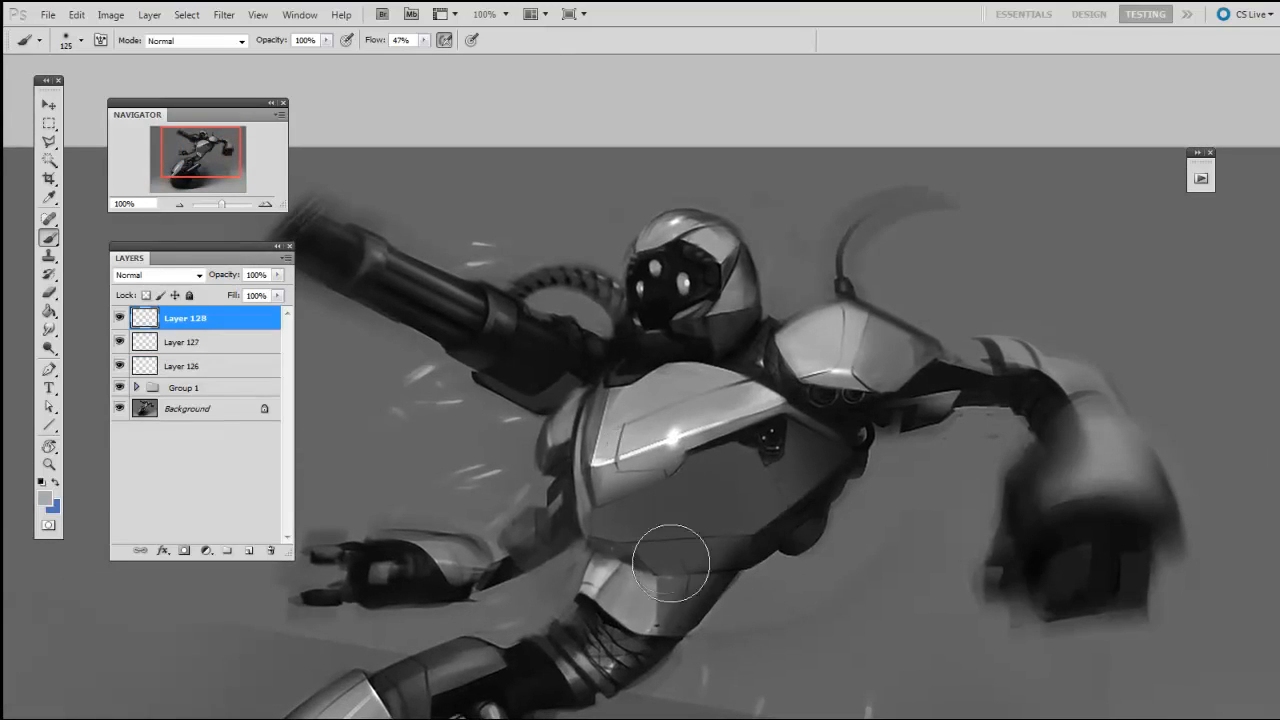
{"action": "mouse_move", "coordinate": [677, 465]}
{"action": "left_mouse_down"}
{"action": "mouse_move", "coordinate": [696, 661]}
{"action": "mouse_move", "coordinate": [675, 395]}
{"action": "mouse_move", "coordinate": [751, 719]}
{"action": "mouse_move", "coordinate": [692, 552]}
{"action": "mouse_move", "coordinate": [670, 362]}
{"action": "mouse_move", "coordinate": [700, 600]}
{"action": "left_mouse_up"}
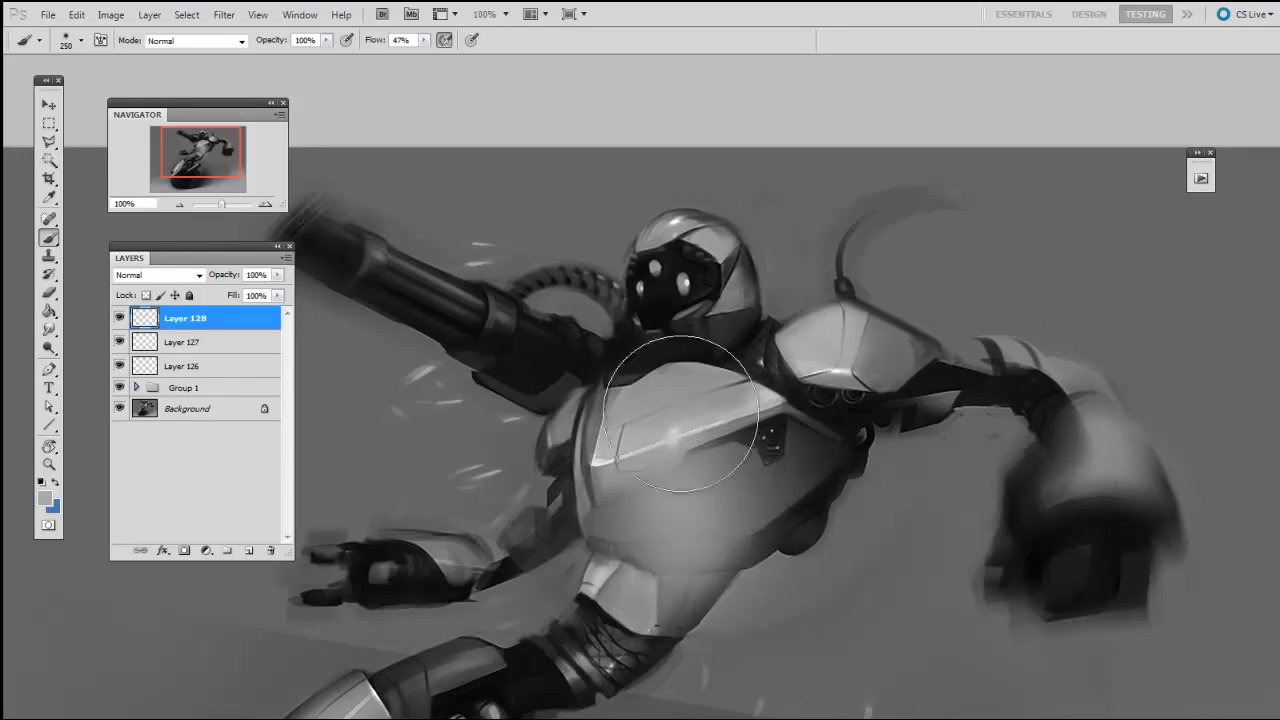
{"action": "left_click_drag", "start_coordinate": [694, 415], "coordinate": [650, 600]}
{"action": "mouse_move", "coordinate": [664, 450]}
{"action": "left_mouse_down"}
{"action": "mouse_move", "coordinate": [665, 714]}
{"action": "mouse_move", "coordinate": [637, 528]}
{"action": "mouse_move", "coordinate": [691, 583]}
{"action": "mouse_move", "coordinate": [750, 574]}
{"action": "mouse_move", "coordinate": [667, 403]}
{"action": "mouse_move", "coordinate": [646, 543]}
{"action": "mouse_move", "coordinate": [703, 600]}
{"action": "left_mouse_up"}
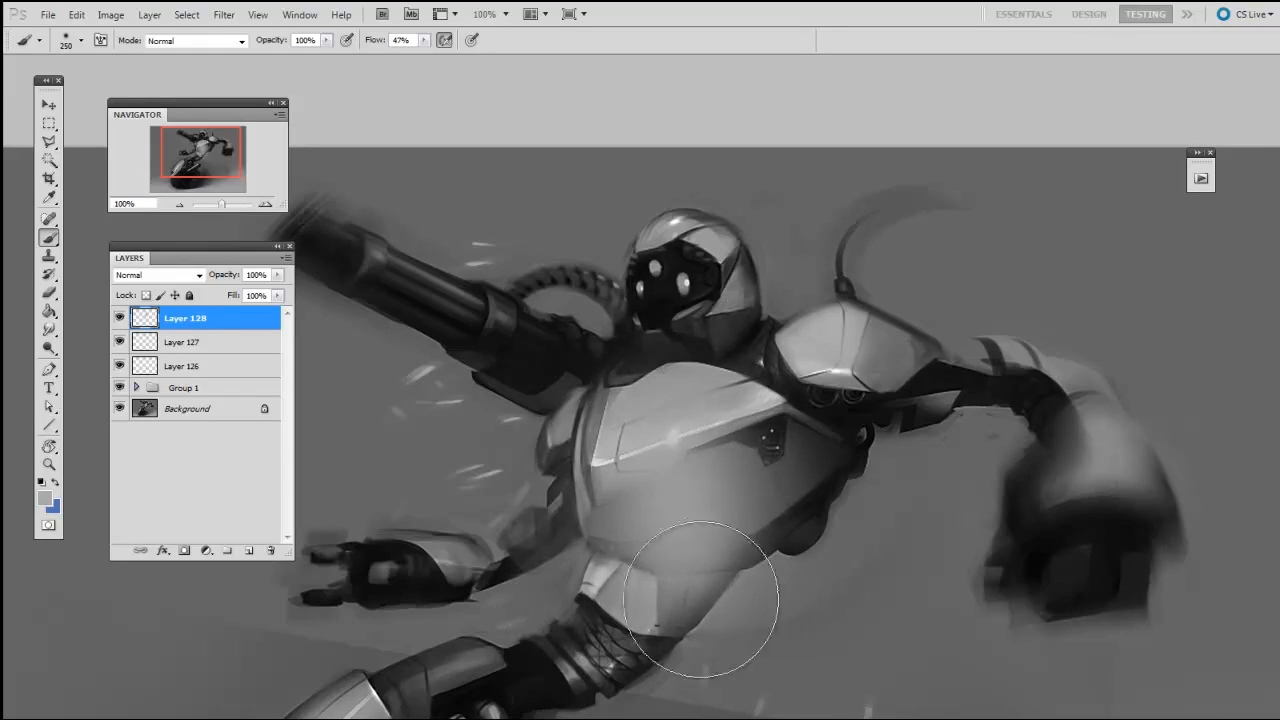
{"action": "key", "text": "bracketright"}
{"action": "left_click_drag", "start_coordinate": [640, 485], "coordinate": [718, 615]}
{"action": "left_click_drag", "start_coordinate": [613, 542], "coordinate": [703, 571]}
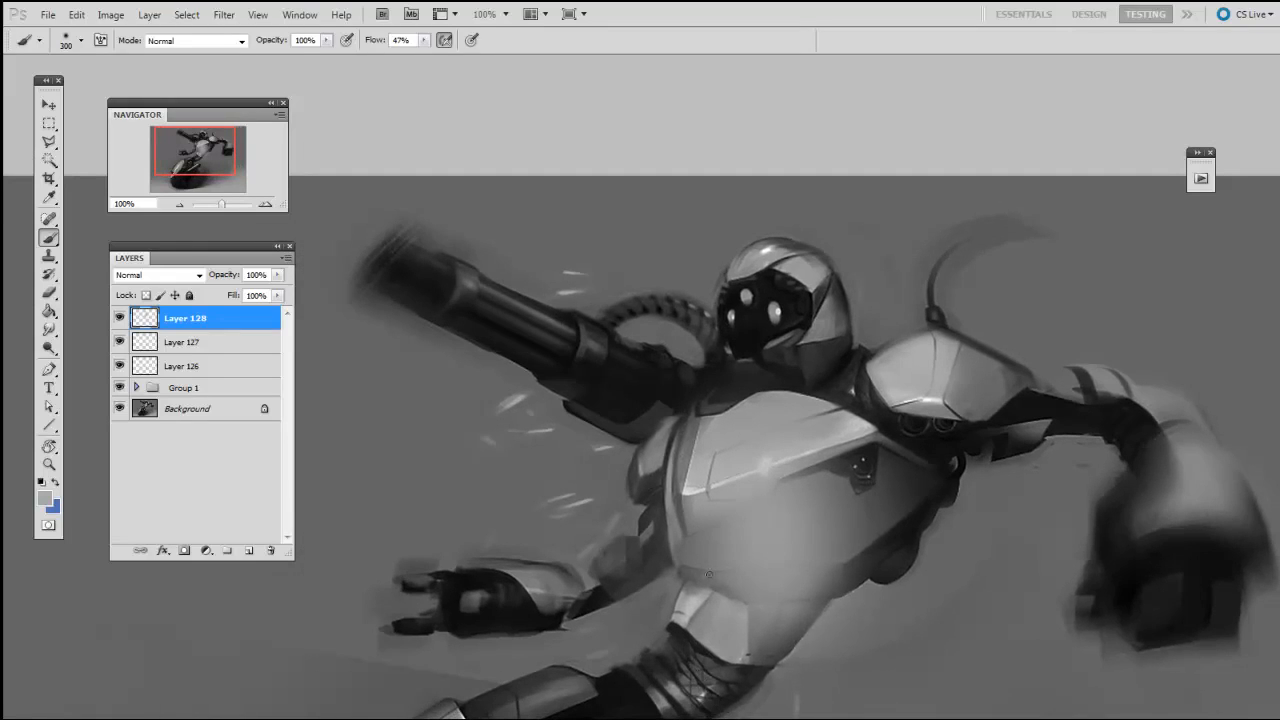
Switch to a soft Eraser tip at up to 200 px and erase the light paint from the torso around the small chest camera
{"action": "key", "text": "e"}
{"action": "right_click", "coordinate": [709, 574]}
{"action": "left_click", "coordinate": [773, 629]}
{"action": "mouse_move", "coordinate": [888, 438]}
{"action": "left_mouse_down"}
{"action": "mouse_move", "coordinate": [887, 520]}
{"action": "mouse_move", "coordinate": [851, 506]}
{"action": "left_mouse_up"}
{"action": "right_click", "coordinate": [862, 448]}
{"action": "left_click", "coordinate": [911, 541]}
{"action": "left_click_drag", "start_coordinate": [823, 643], "coordinate": [825, 641]}
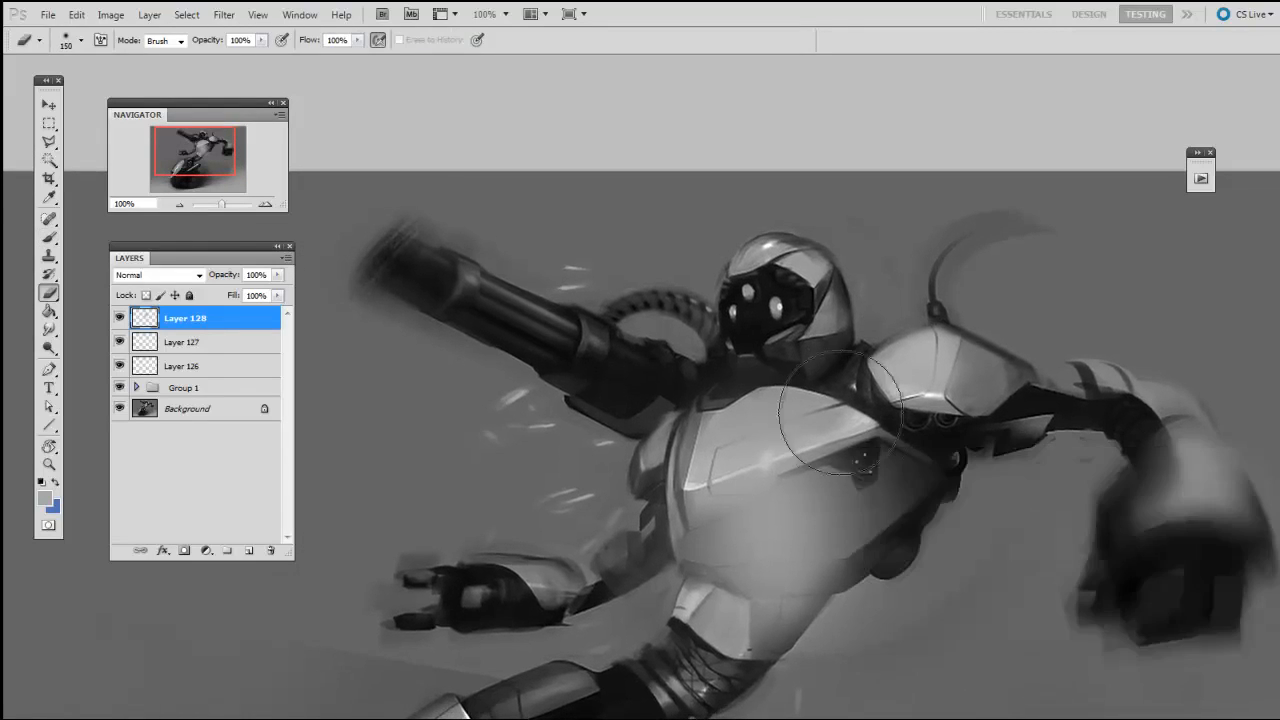
{"action": "key", "text": "bracketright"}
{"action": "mouse_move", "coordinate": [841, 412]}
{"action": "left_mouse_down"}
{"action": "mouse_move", "coordinate": [892, 615]}
{"action": "mouse_move", "coordinate": [858, 394]}
{"action": "mouse_move", "coordinate": [889, 630]}
{"action": "mouse_move", "coordinate": [875, 568]}
{"action": "mouse_move", "coordinate": [903, 331]}
{"action": "mouse_move", "coordinate": [844, 661]}
{"action": "mouse_move", "coordinate": [929, 412]}
{"action": "mouse_move", "coordinate": [846, 593]}
{"action": "mouse_move", "coordinate": [776, 644]}
{"action": "mouse_move", "coordinate": [953, 391]}
{"action": "mouse_move", "coordinate": [854, 538]}
{"action": "left_mouse_up"}
{"action": "key", "text": "b"}
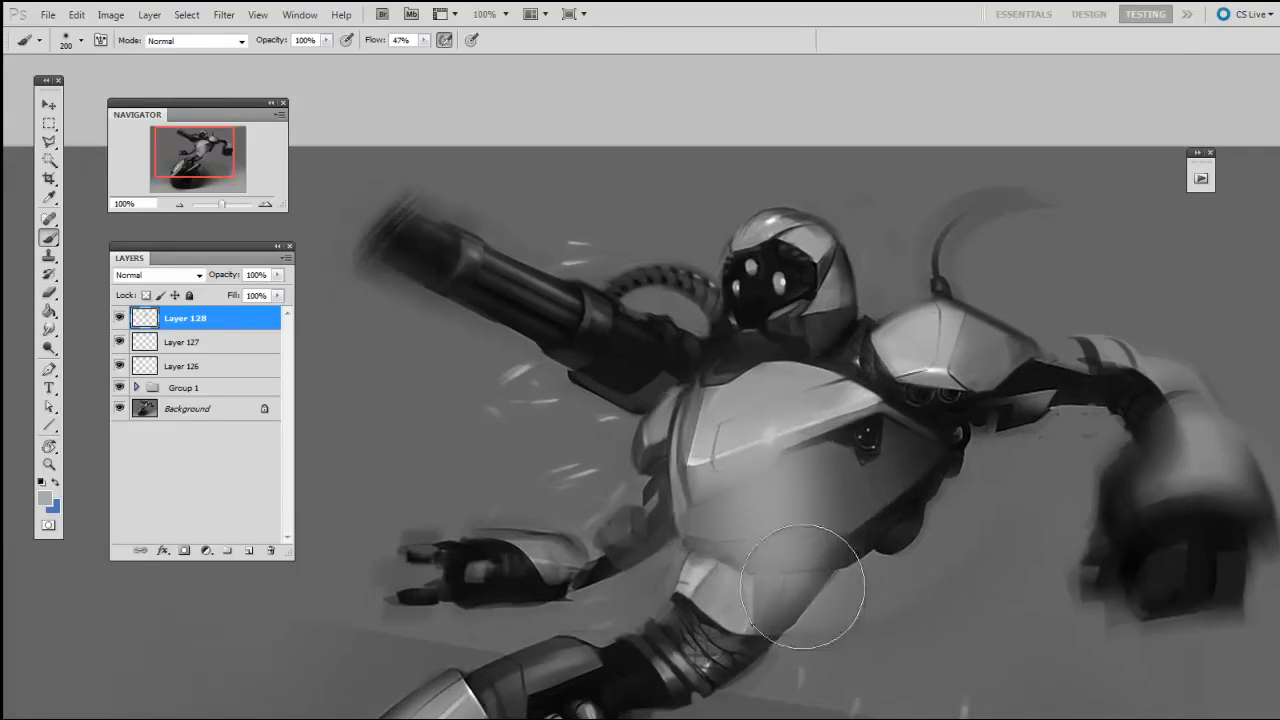
Choose a hard round Eraser tip, enlarge it to 50 px and erase the light paint along the bright seam of the upper chest plate
{"action": "left_click_drag", "start_coordinate": [842, 633], "coordinate": [823, 563]}
{"action": "key", "text": "ctrl+plus"}
{"action": "left_click_drag", "start_coordinate": [951, 553], "coordinate": [811, 432]}
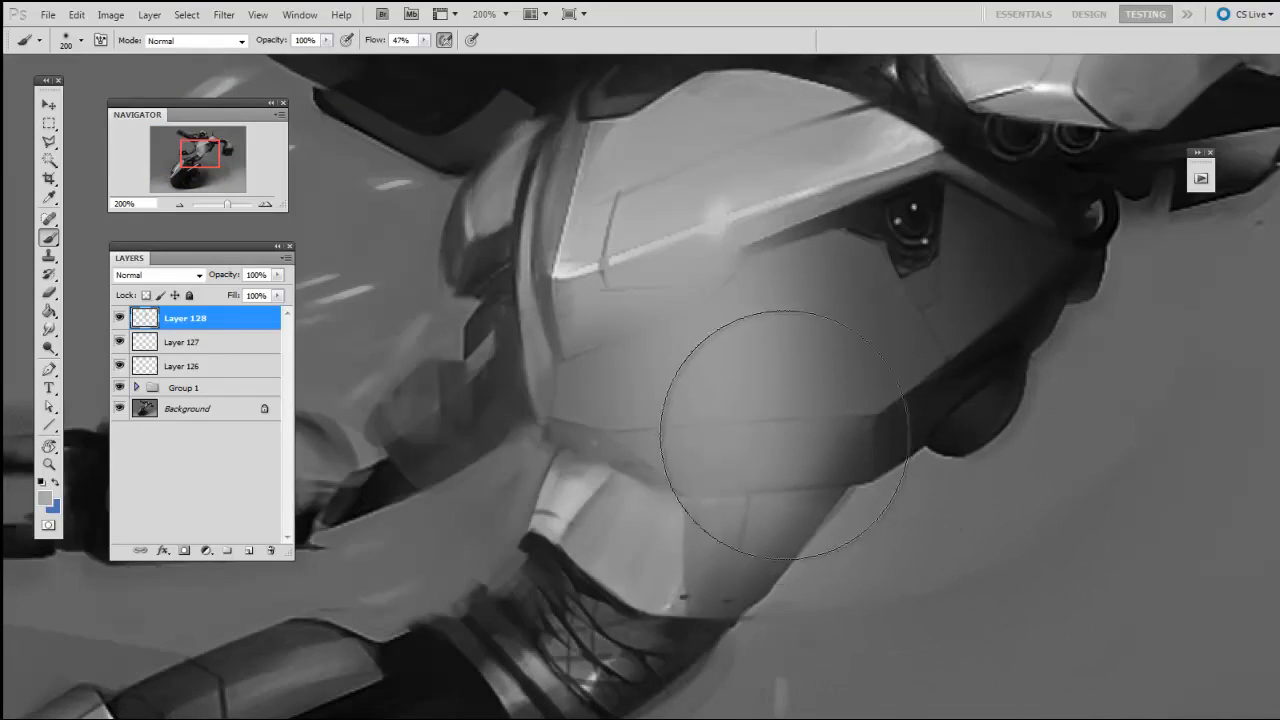
{"action": "left_click_drag", "start_coordinate": [780, 452], "coordinate": [775, 506]}
{"action": "key", "text": "e"}
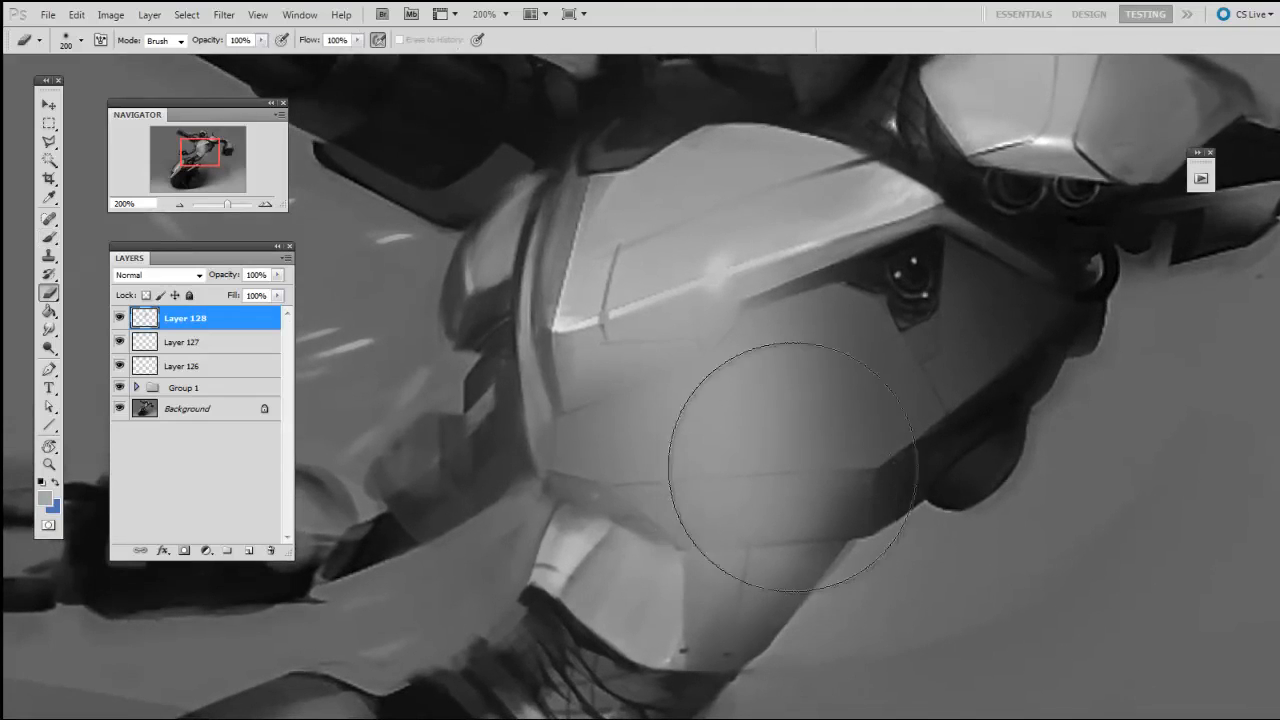
{"action": "right_click", "coordinate": [808, 460]}
{"action": "left_click", "coordinate": [831, 557]}
{"action": "left_click_drag", "start_coordinate": [776, 355], "coordinate": [767, 387]}
{"action": "key", "text": "bracketright"}
{"action": "key", "text": "bracketright"}
{"action": "key", "text": "bracketright"}
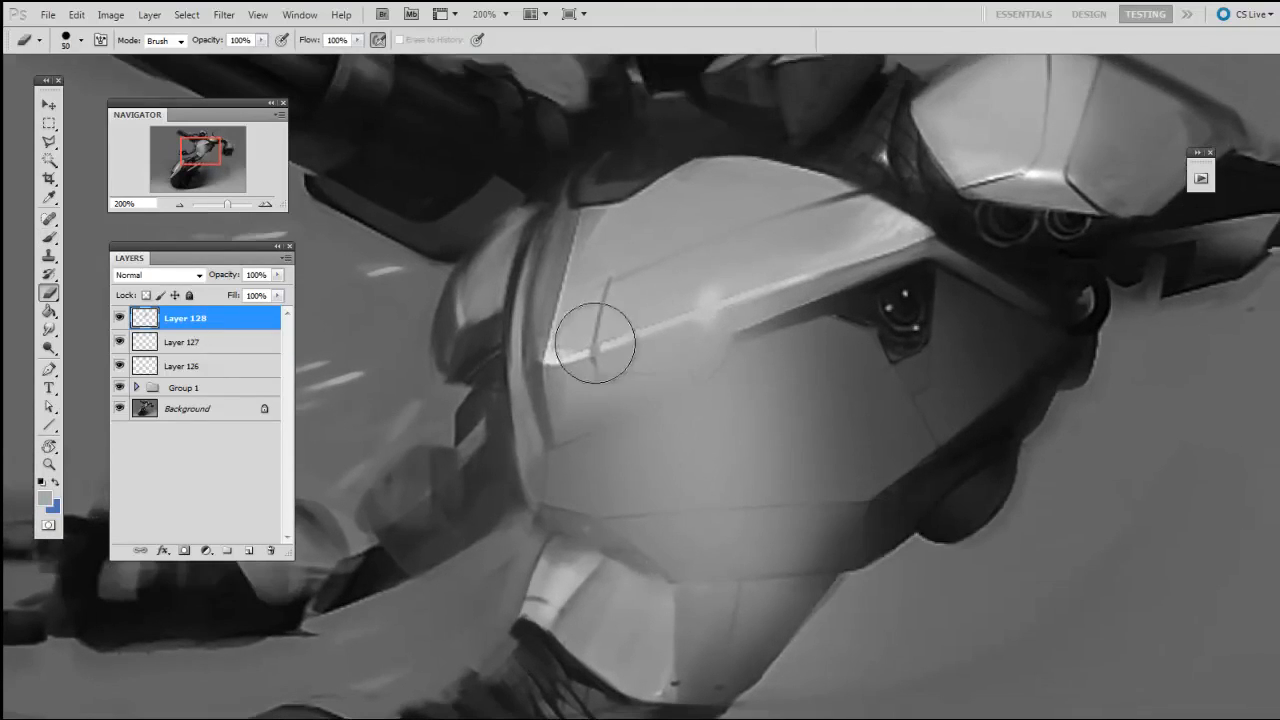
{"action": "mouse_move", "coordinate": [595, 343]}
{"action": "left_mouse_down"}
{"action": "mouse_move", "coordinate": [566, 385]}
{"action": "mouse_move", "coordinate": [663, 346]}
{"action": "mouse_move", "coordinate": [576, 402]}
{"action": "mouse_move", "coordinate": [694, 348]}
{"action": "mouse_move", "coordinate": [646, 366]}
{"action": "mouse_move", "coordinate": [717, 301]}
{"action": "mouse_move", "coordinate": [861, 244]}
{"action": "mouse_move", "coordinate": [685, 313]}
{"action": "mouse_move", "coordinate": [883, 253]}
{"action": "mouse_move", "coordinate": [706, 322]}
{"action": "mouse_move", "coordinate": [804, 281]}
{"action": "left_mouse_up"}
Reduce the eraser to 30 px and clean the paint edge beneath the chest plate, around its small panel and the dark gap
{"action": "key", "text": "bracketleft"}
{"action": "key", "text": "bracketleft"}
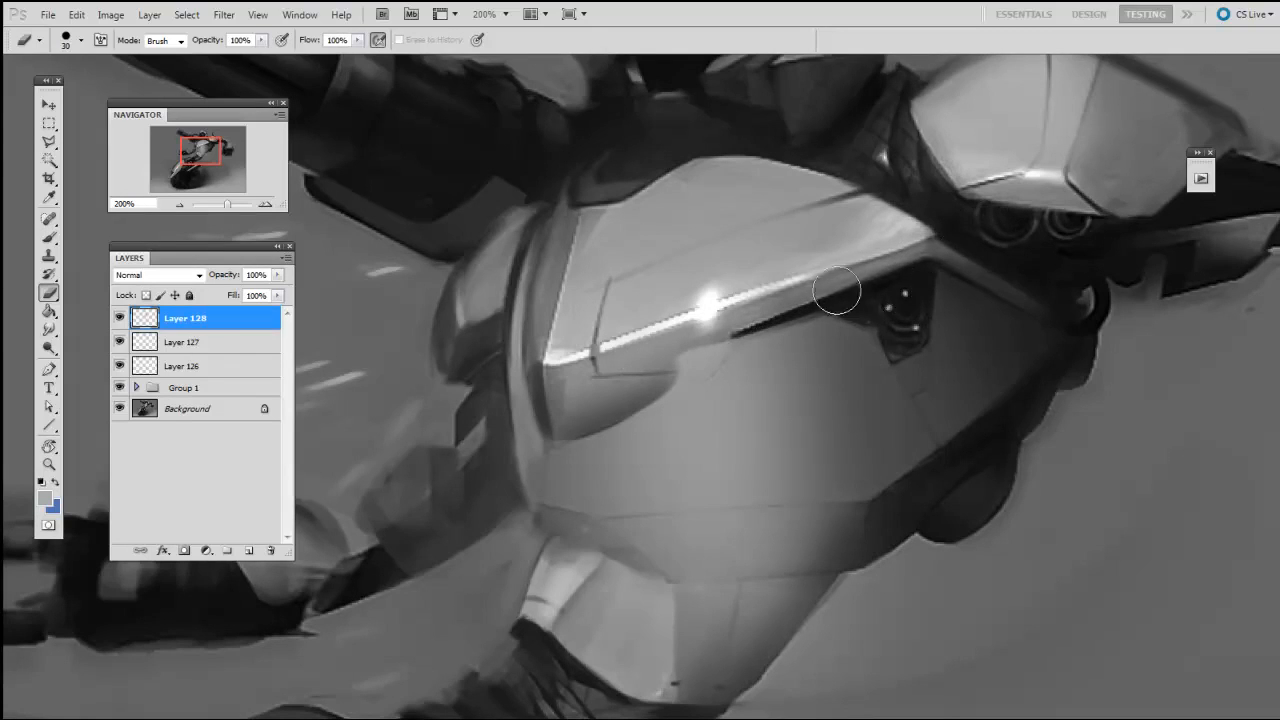
{"action": "mouse_move", "coordinate": [699, 334]}
{"action": "left_mouse_down"}
{"action": "mouse_move", "coordinate": [660, 375]}
{"action": "mouse_move", "coordinate": [711, 340]}
{"action": "mouse_move", "coordinate": [604, 400]}
{"action": "mouse_move", "coordinate": [676, 363]}
{"action": "left_mouse_up"}
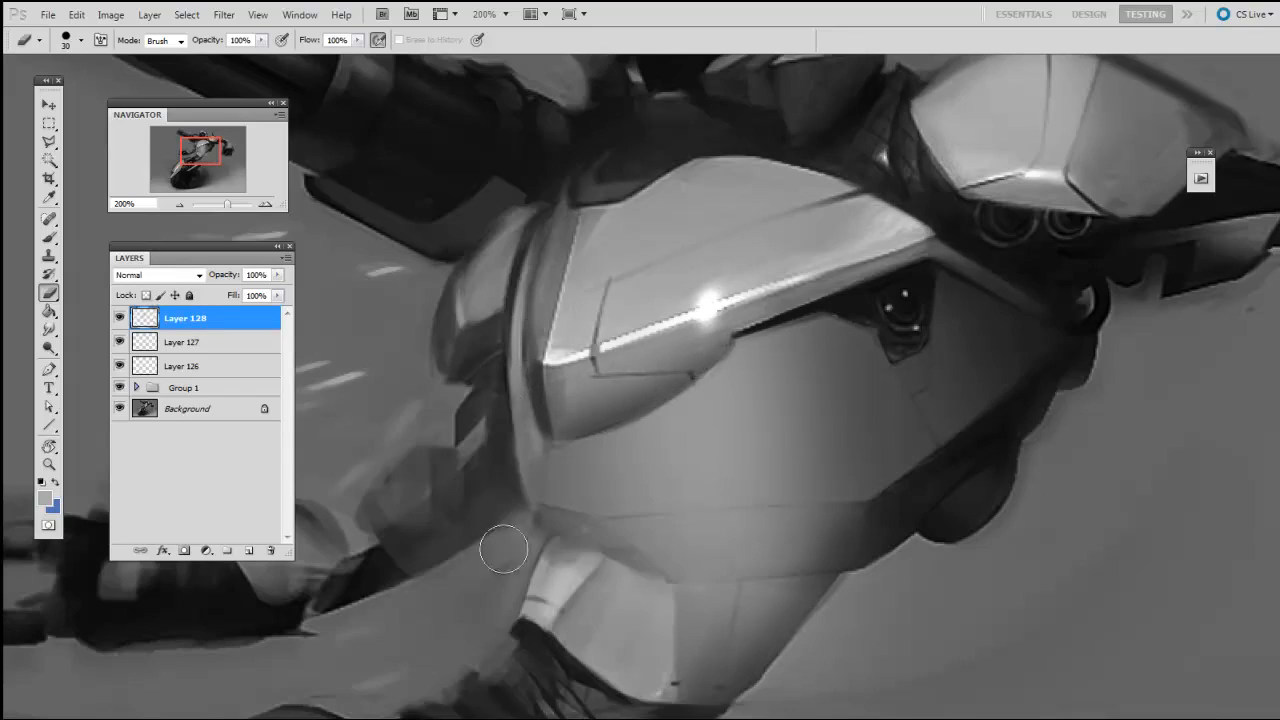
Erase the light paint from the dark band under the torso with a slightly larger hard eraser, finishing at 40 px
{"action": "key", "text": "bracketright"}
{"action": "key", "text": "bracketright"}
{"action": "left_click_drag", "start_coordinate": [635, 572], "coordinate": [785, 574]}
{"action": "left_click_drag", "start_coordinate": [680, 592], "coordinate": [811, 588]}
{"action": "mouse_move", "coordinate": [657, 564]}
{"action": "left_mouse_down"}
{"action": "mouse_move", "coordinate": [925, 587]}
{"action": "mouse_move", "coordinate": [772, 569]}
{"action": "mouse_move", "coordinate": [952, 544]}
{"action": "mouse_move", "coordinate": [790, 542]}
{"action": "mouse_move", "coordinate": [1086, 535]}
{"action": "mouse_move", "coordinate": [713, 605]}
{"action": "mouse_move", "coordinate": [972, 560]}
{"action": "left_mouse_up"}
{"action": "key", "text": "bracketleft"}
{"action": "left_click_drag", "start_coordinate": [682, 540], "coordinate": [811, 548]}
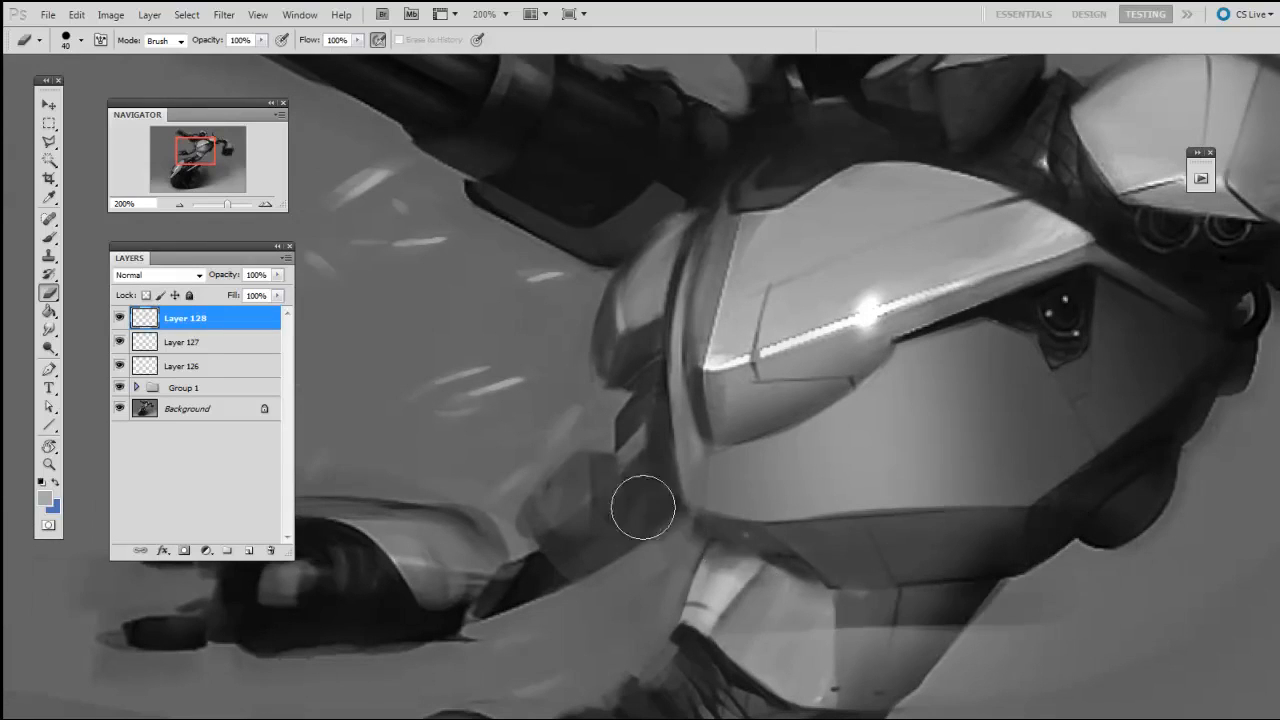
{"action": "left_click_drag", "start_coordinate": [867, 617], "coordinate": [1000, 607]}
{"action": "mouse_move", "coordinate": [999, 593]}
{"action": "left_mouse_down"}
{"action": "mouse_move", "coordinate": [820, 603]}
{"action": "mouse_move", "coordinate": [743, 588]}
{"action": "left_mouse_up"}
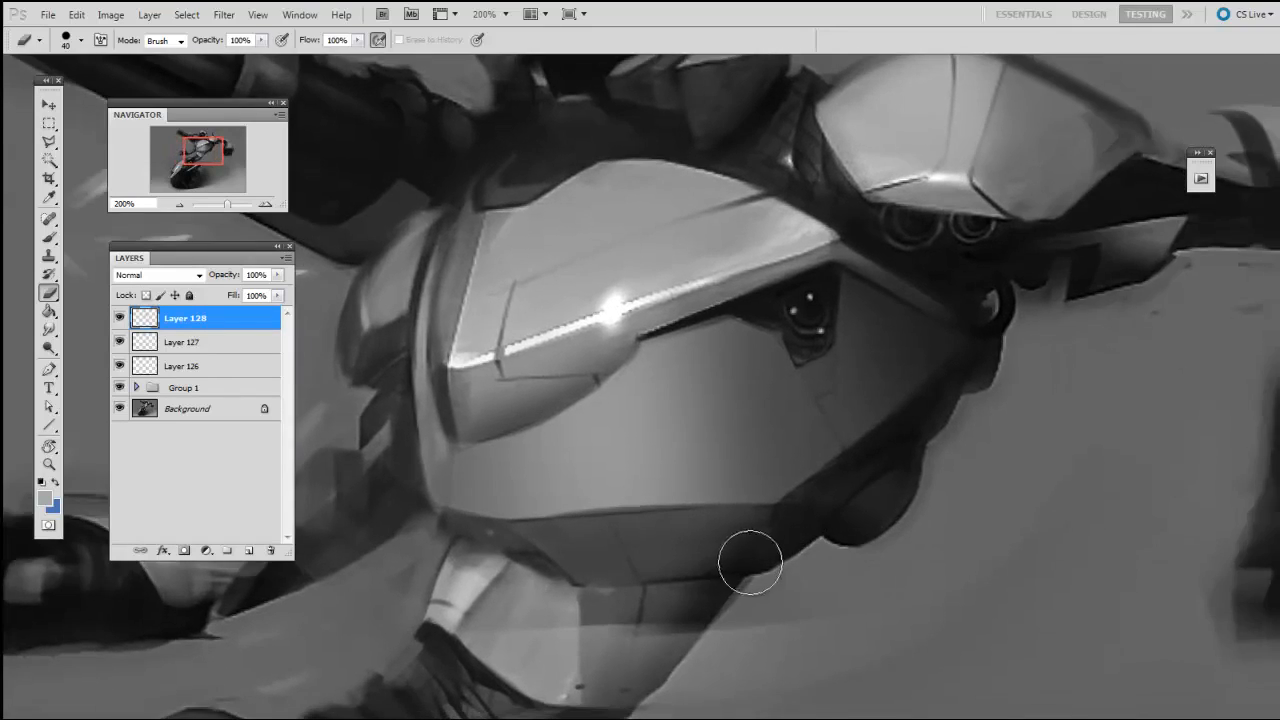
Enlarge the eraser to 80 px, clear the stray paint around the robot's waist and background, and reduce it to 45 px
{"action": "key", "text": "bracketright"}
{"action": "key", "text": "bracketright"}
{"action": "key", "text": "bracketright"}
{"action": "key", "text": "bracketright"}
{"action": "mouse_move", "coordinate": [722, 719]}
{"action": "left_mouse_down"}
{"action": "mouse_move", "coordinate": [510, 719]}
{"action": "mouse_move", "coordinate": [806, 706]}
{"action": "left_mouse_up"}
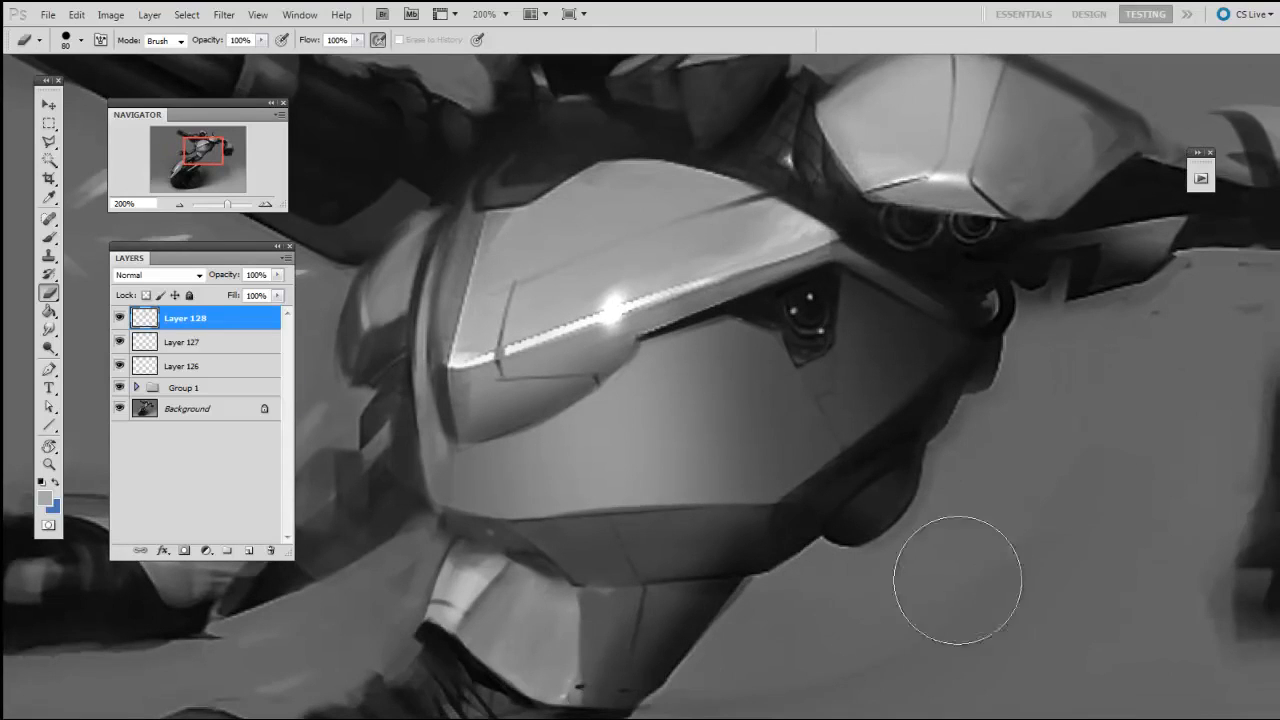
{"action": "left_click_drag", "start_coordinate": [901, 587], "coordinate": [1037, 546]}
{"action": "key", "text": "bracketleft"}
{"action": "key", "text": "bracketleft"}
{"action": "key", "text": "bracketleft"}
{"action": "key", "text": "bracketleft"}
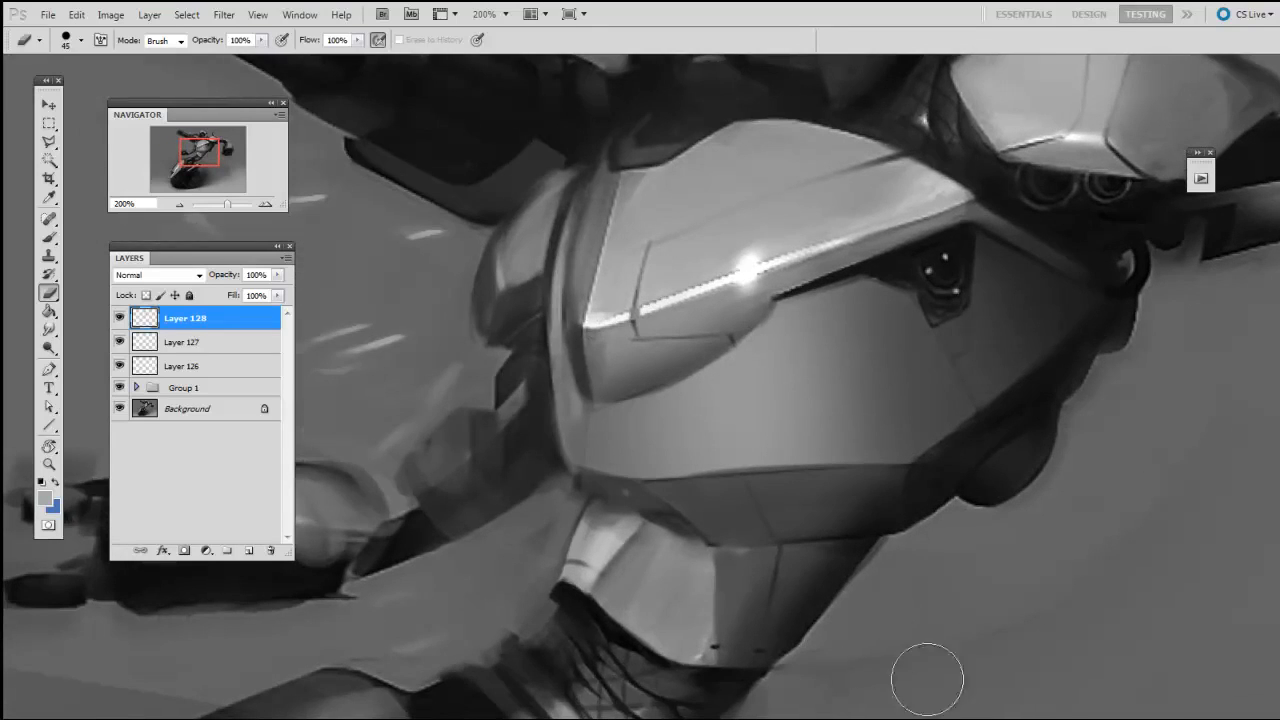
Hide and reshow Layer 128 at 100% zoom to compare the torso with and without the paint
{"action": "key", "text": "h"}
{"action": "mouse_move", "coordinate": [960, 570]}
{"action": "left_mouse_down"}
{"action": "mouse_move", "coordinate": [958, 608]}
{"action": "mouse_move", "coordinate": [971, 577]}
{"action": "left_mouse_up"}
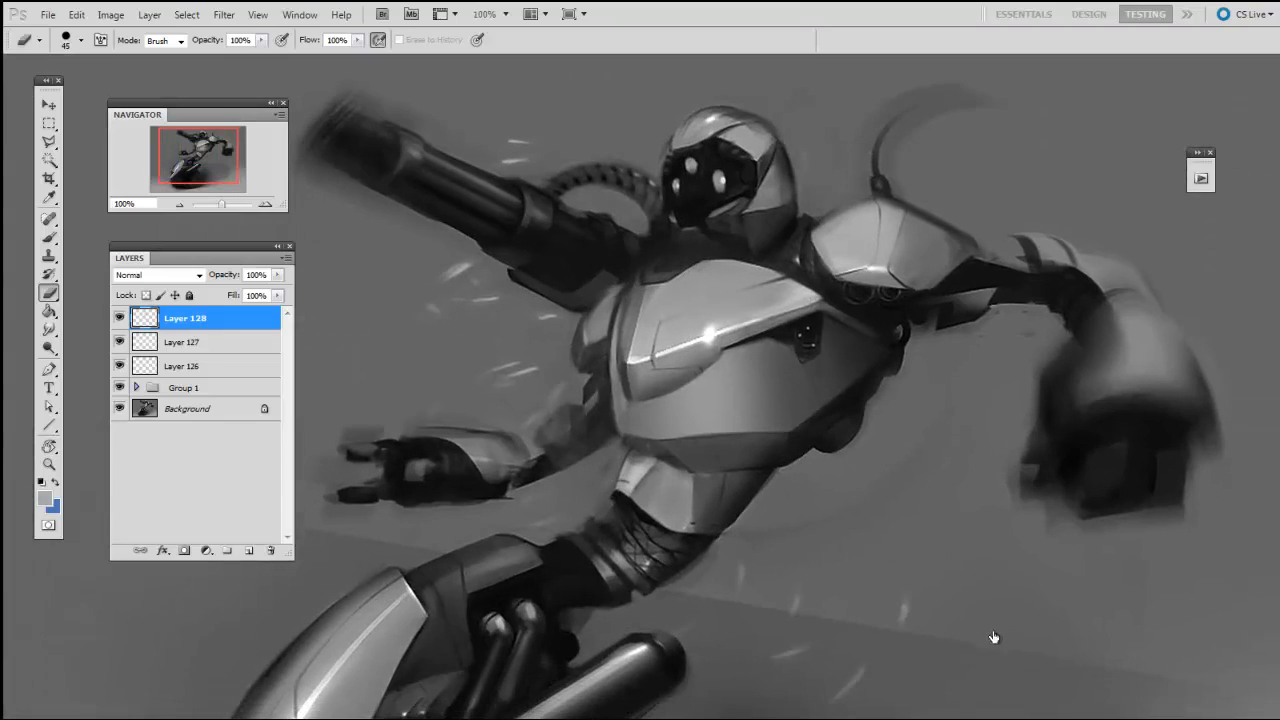
{"action": "left_click_drag", "start_coordinate": [532, 698], "coordinate": [537, 685]}
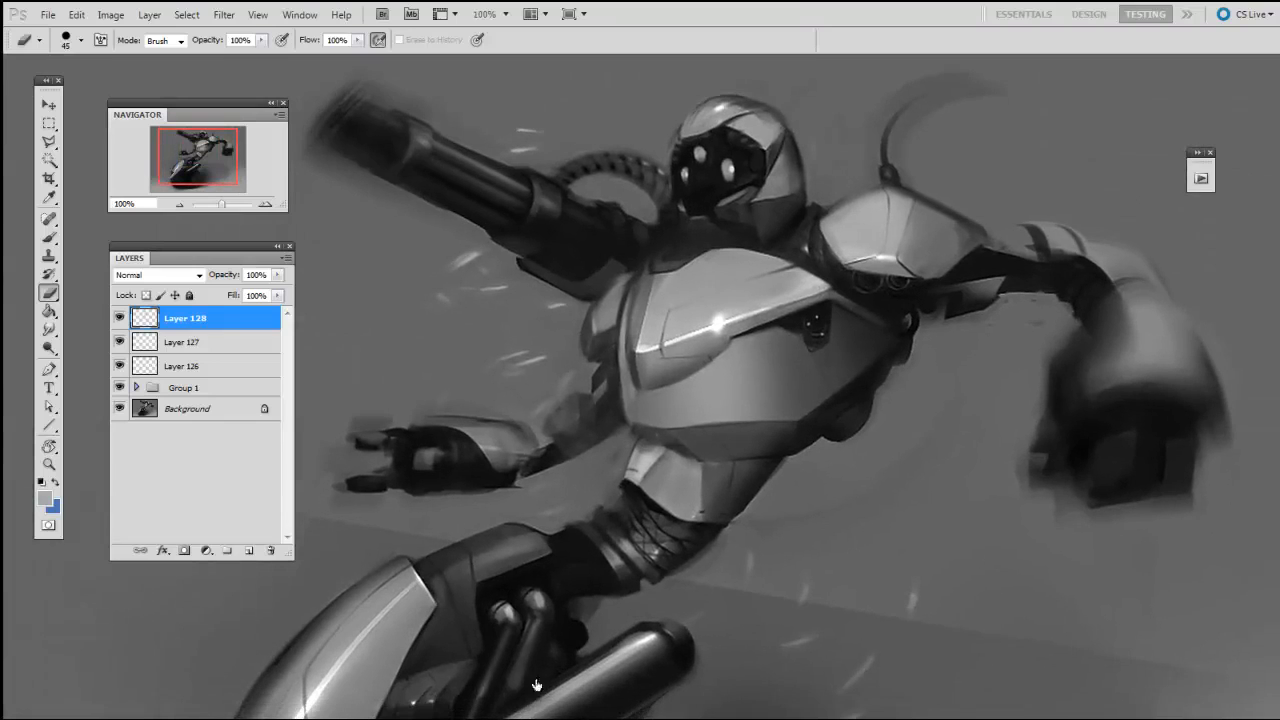
{"action": "left_click", "coordinate": [120, 318]}
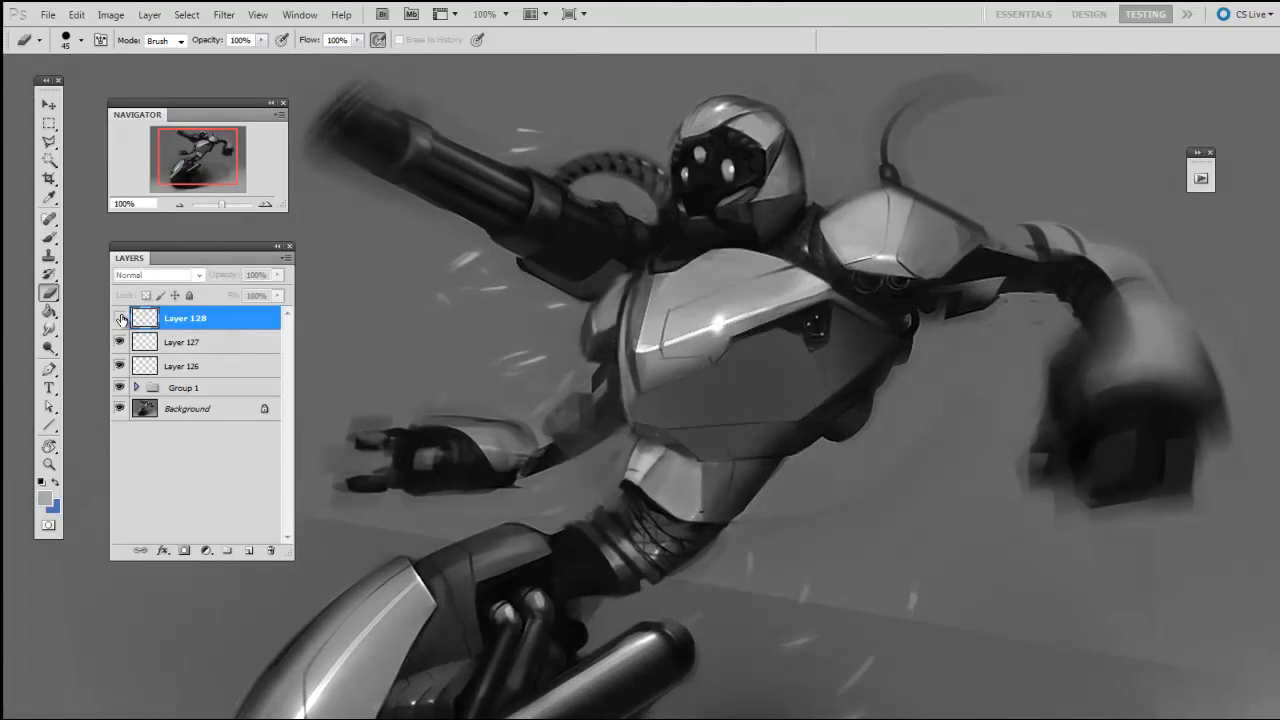
{"action": "left_click", "coordinate": [120, 318]}
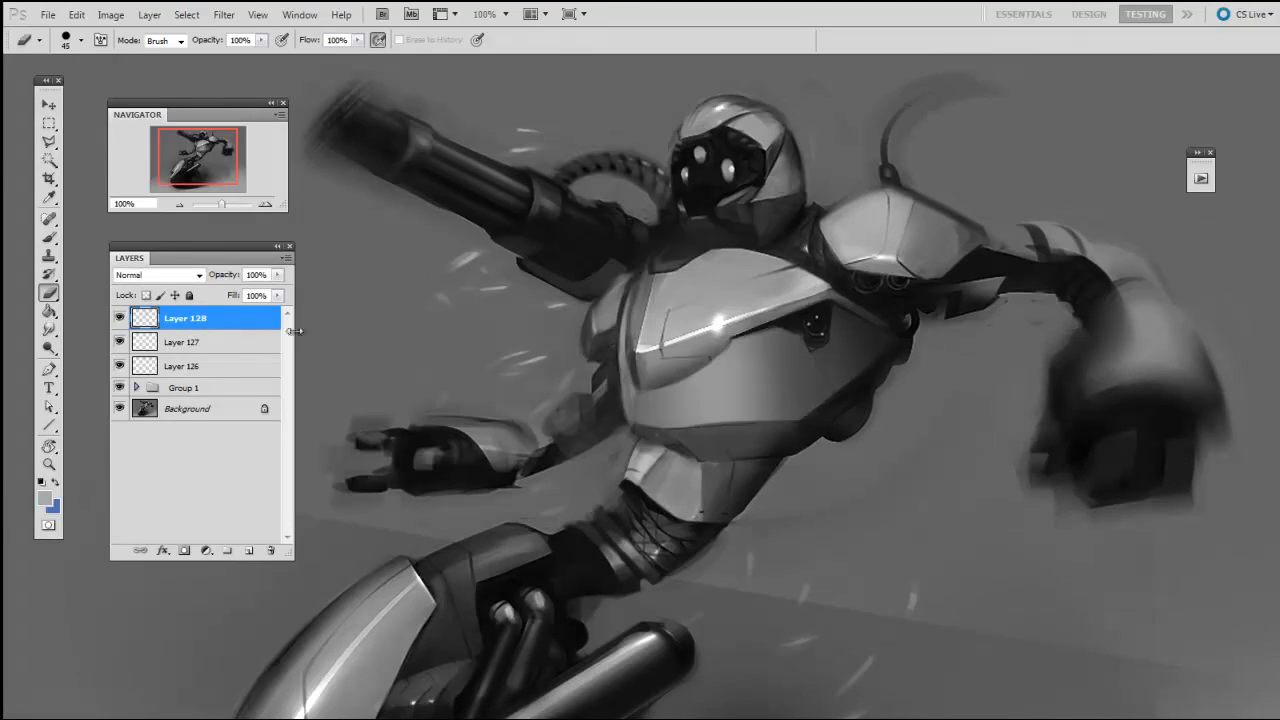
Resize the eraser to 80 px and toggle Layer 128's visibility once more to check the torso shading
{"action": "left_click_drag", "start_coordinate": [952, 512], "coordinate": [962, 516]}
{"action": "key", "text": "bracketright"}
{"action": "key", "text": "bracketright"}
{"action": "key", "text": "bracketright"}
{"action": "key", "text": "bracketright"}
{"action": "key", "text": "bracketright"}
{"action": "key", "text": "bracketright"}
{"action": "mouse_move", "coordinate": [694, 251]}
{"action": "left_mouse_down"}
{"action": "mouse_move", "coordinate": [722, 228]}
{"action": "mouse_move", "coordinate": [660, 232]}
{"action": "left_mouse_up"}
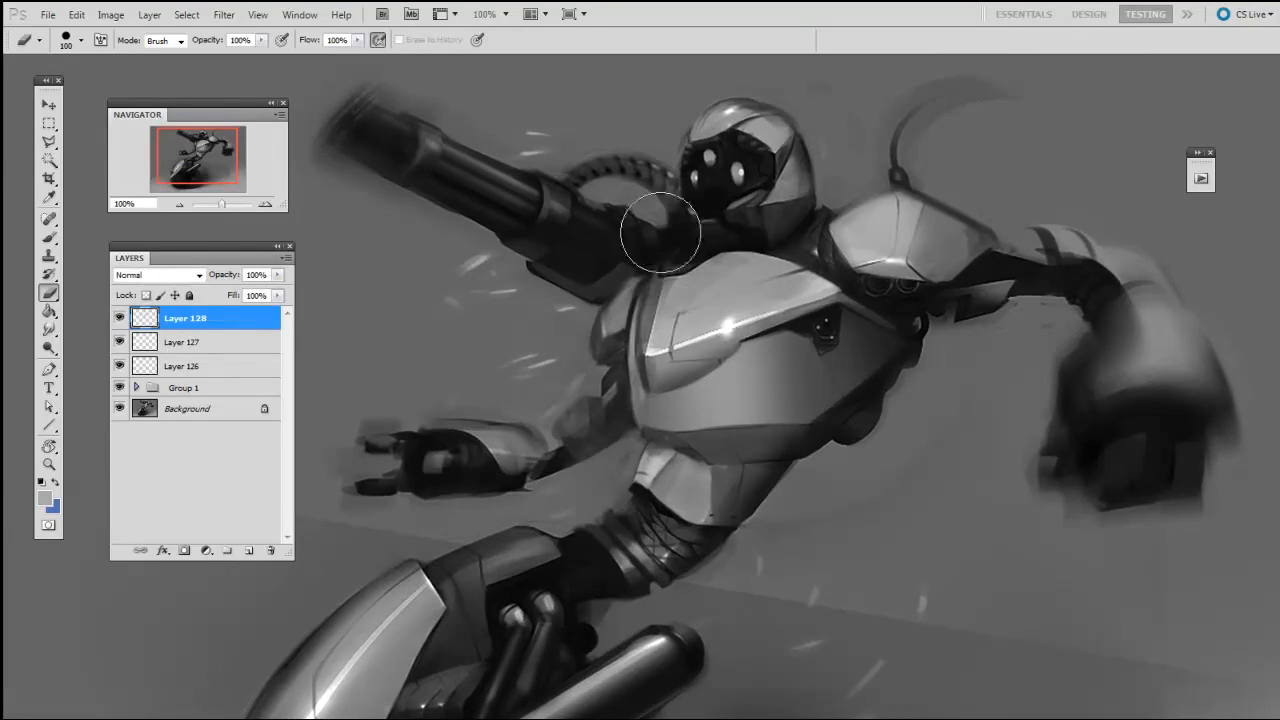
{"action": "key", "text": "bracketleft"}
{"action": "key", "text": "bracketleft"}
{"action": "left_click", "coordinate": [120, 318]}
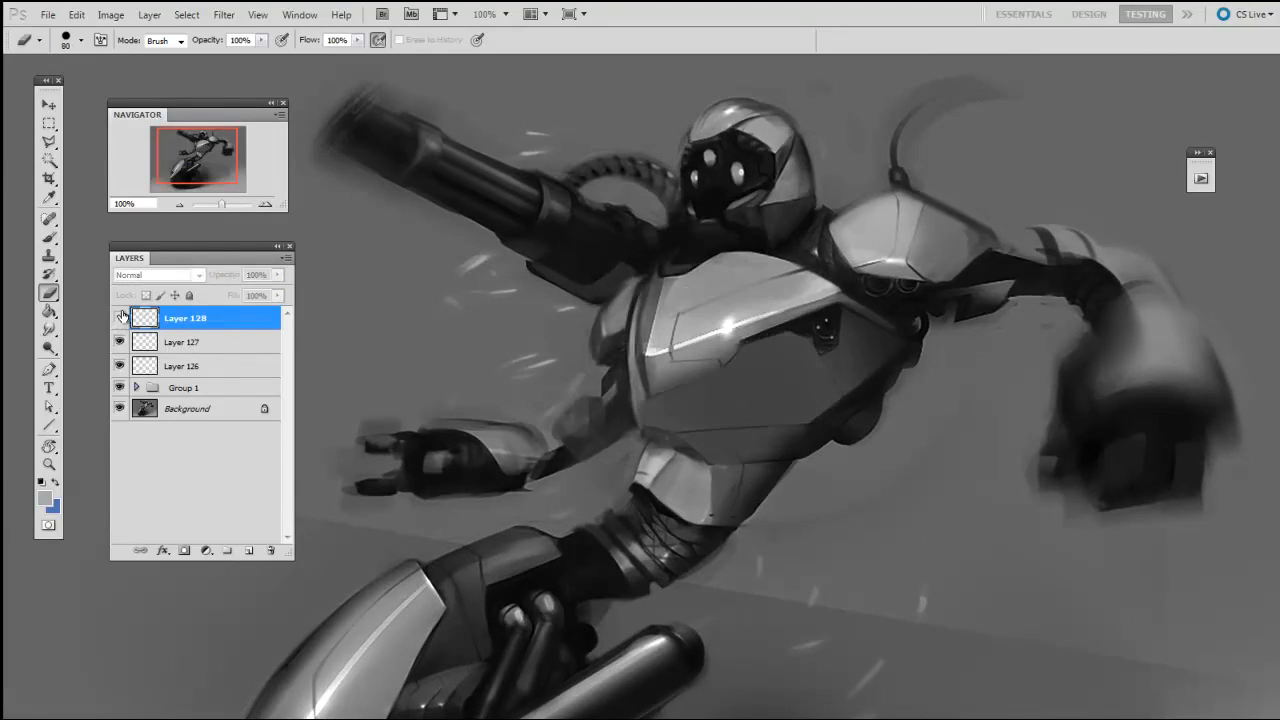
{"action": "left_click", "coordinate": [121, 317]}
Choose a soft Eraser tip, enlarge it to 35 px and soften the highlight along the torso's lower edge
{"action": "key", "text": "ctrl+plus"}
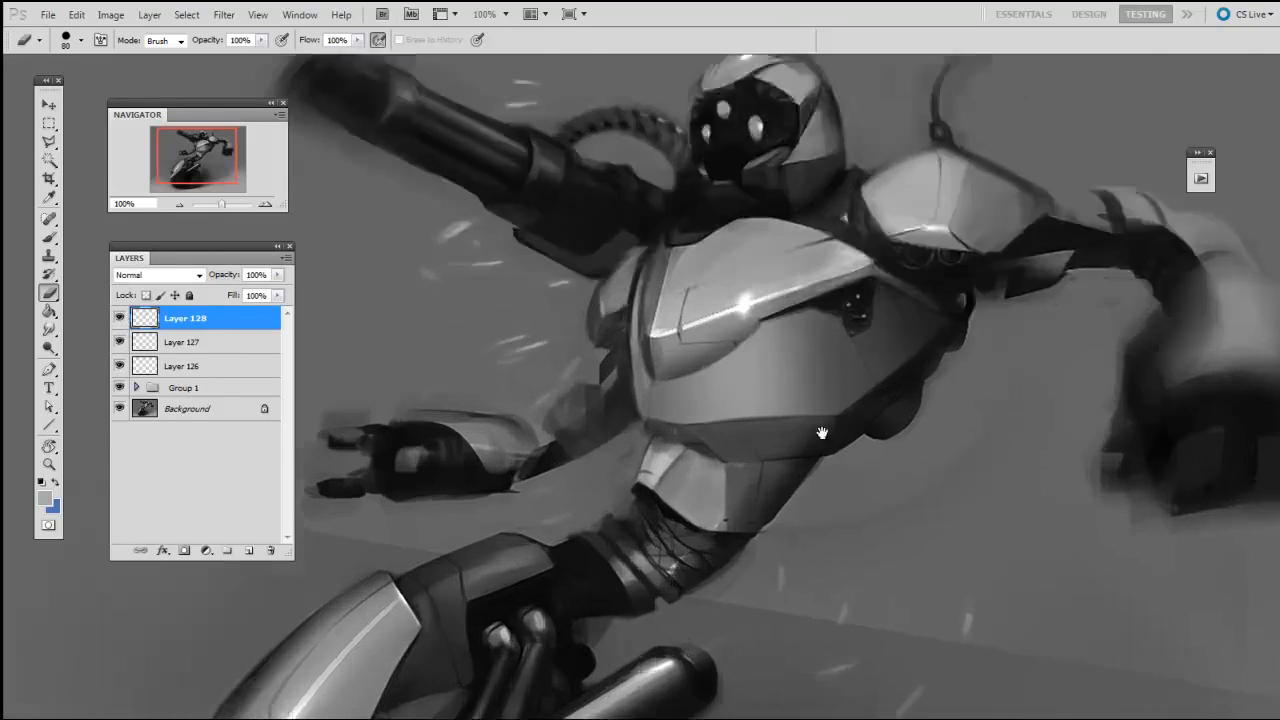
{"action": "left_click_drag", "start_coordinate": [886, 428], "coordinate": [846, 490]}
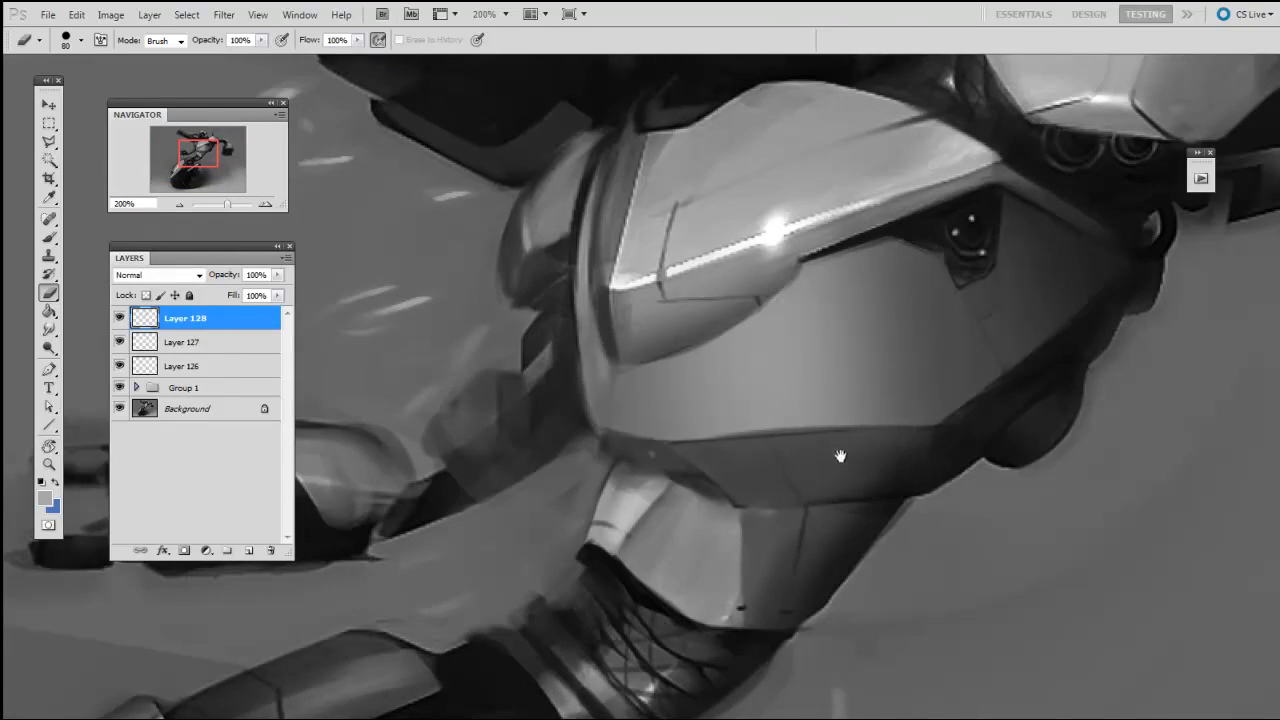
{"action": "left_click_drag", "start_coordinate": [852, 440], "coordinate": [850, 456]}
{"action": "left_click_drag", "start_coordinate": [689, 426], "coordinate": [705, 429]}
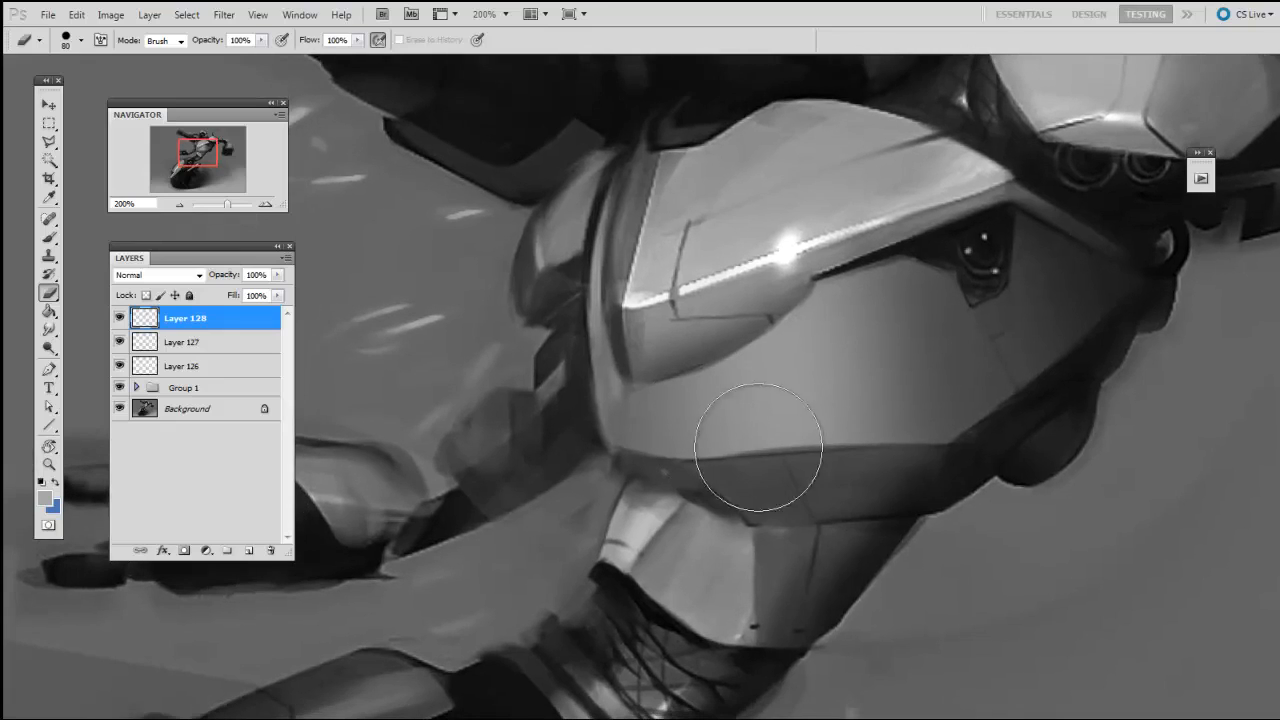
{"action": "right_click", "coordinate": [761, 448]}
{"action": "double_click", "coordinate": [823, 548]}
{"action": "key", "text": "bracketright"}
{"action": "key", "text": "bracketright"}
{"action": "key", "text": "bracketright"}
{"action": "key", "text": "bracketright"}
{"action": "key", "text": "bracketright"}
{"action": "key", "text": "bracketright"}
{"action": "left_click_drag", "start_coordinate": [890, 446], "coordinate": [645, 464]}
{"action": "left_click_drag", "start_coordinate": [765, 459], "coordinate": [620, 462]}
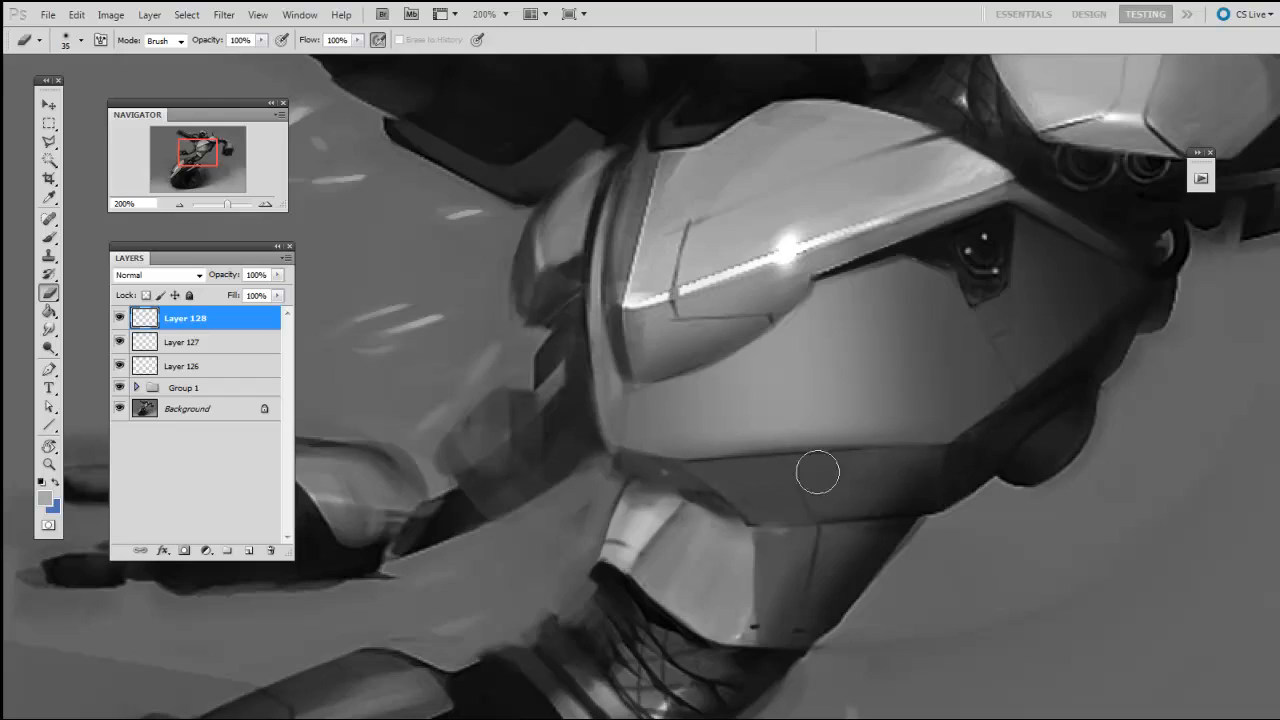
{"action": "key", "text": "ctrl+minus"}
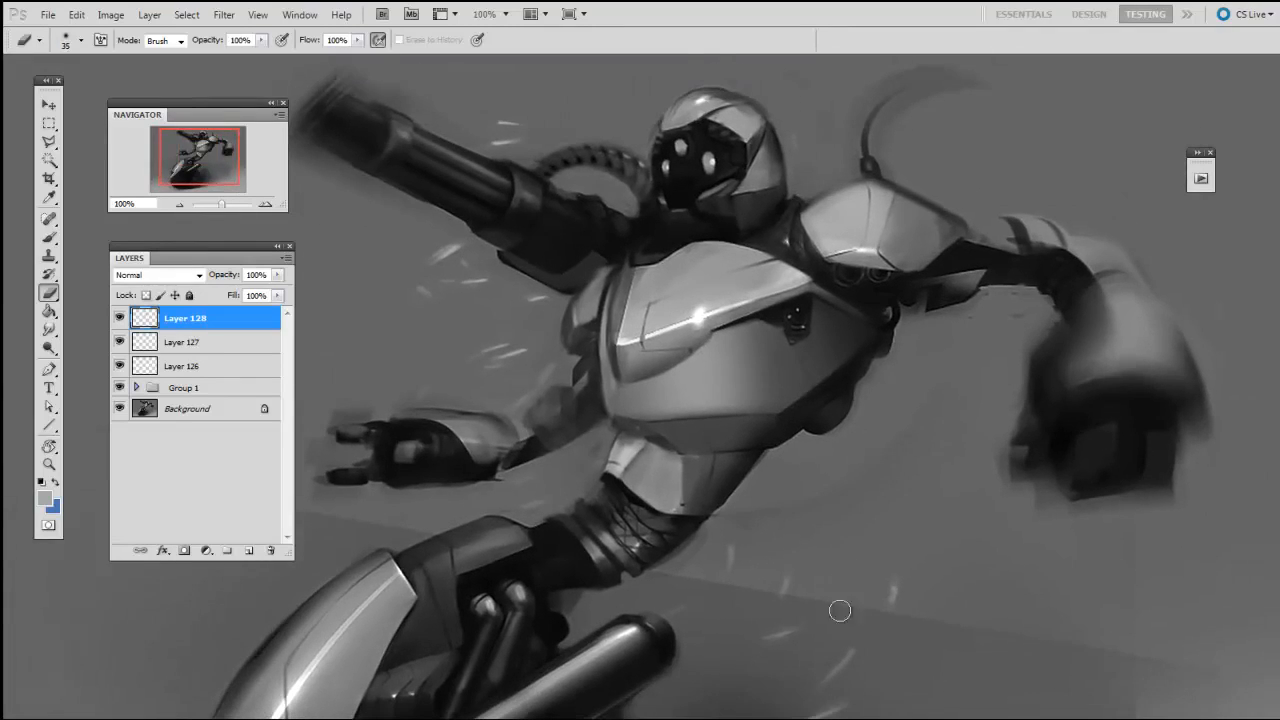
{"action": "left_click_drag", "start_coordinate": [869, 492], "coordinate": [867, 501]}
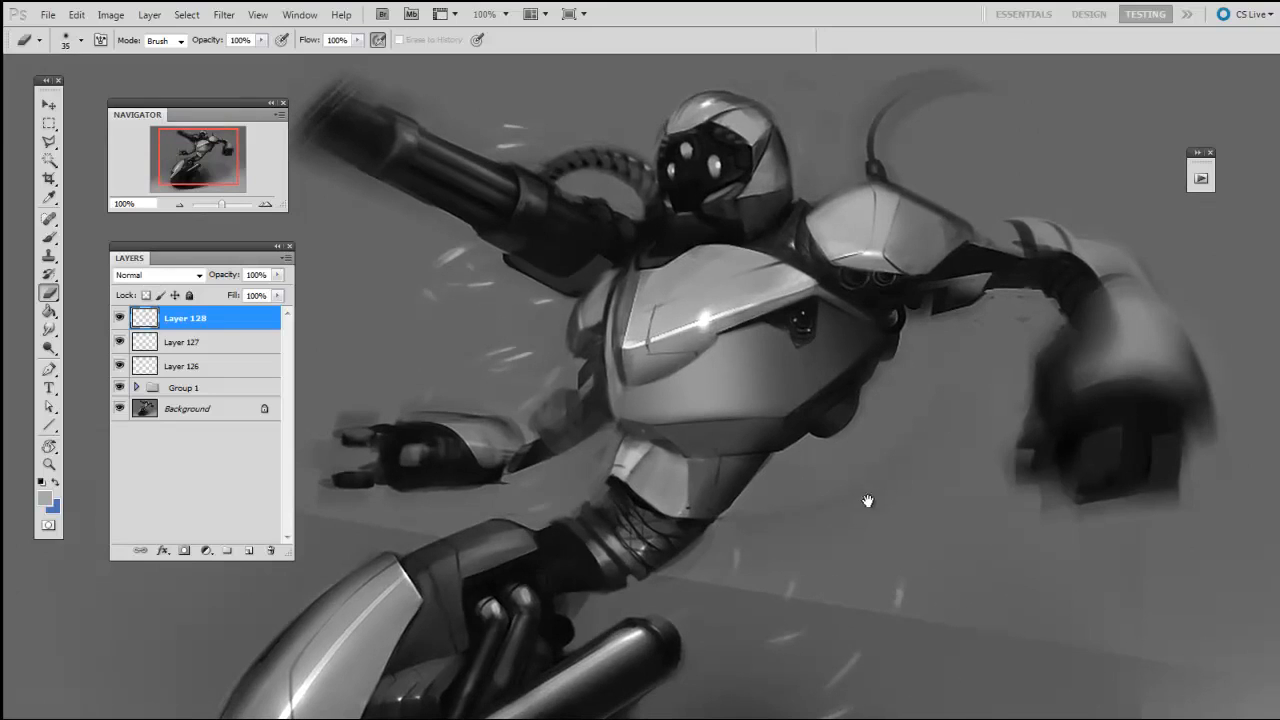
Add a new layer above Layer 128 and choose the 19 px hard round tip for the Brush
{"action": "left_click_drag", "start_coordinate": [919, 469], "coordinate": [880, 514]}
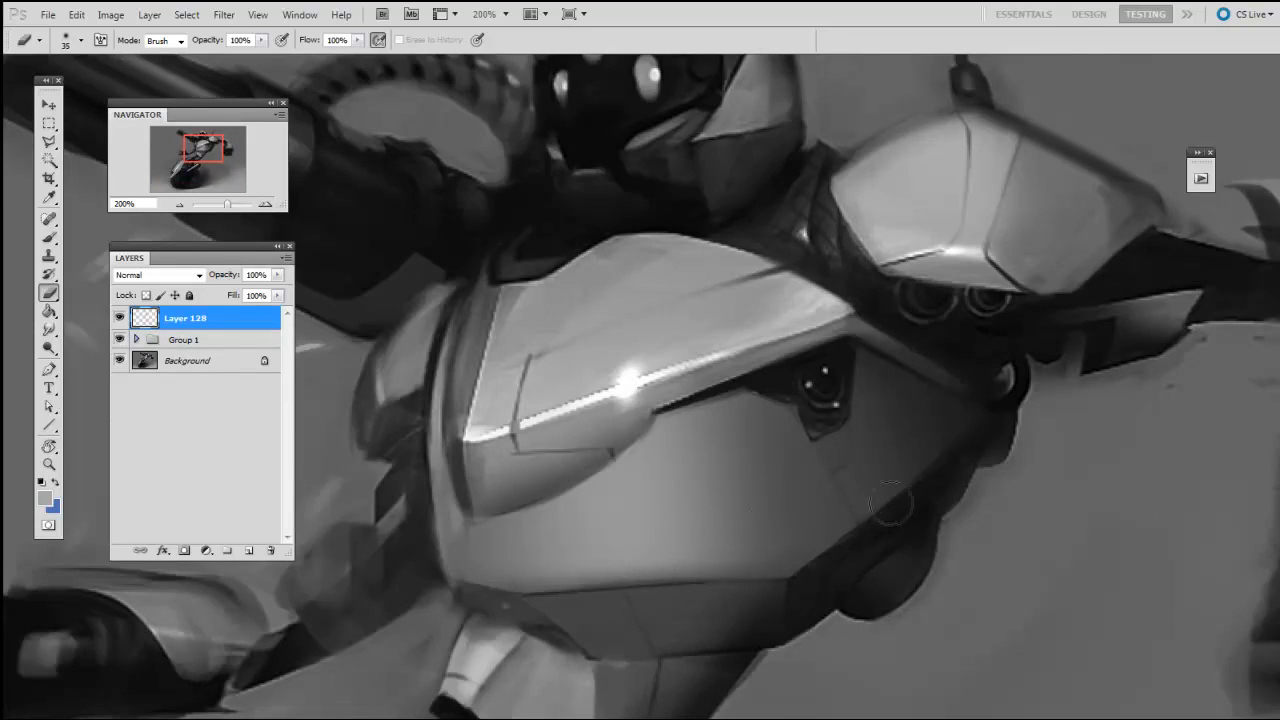
{"action": "key", "text": "ctrl+shift+alt+n"}
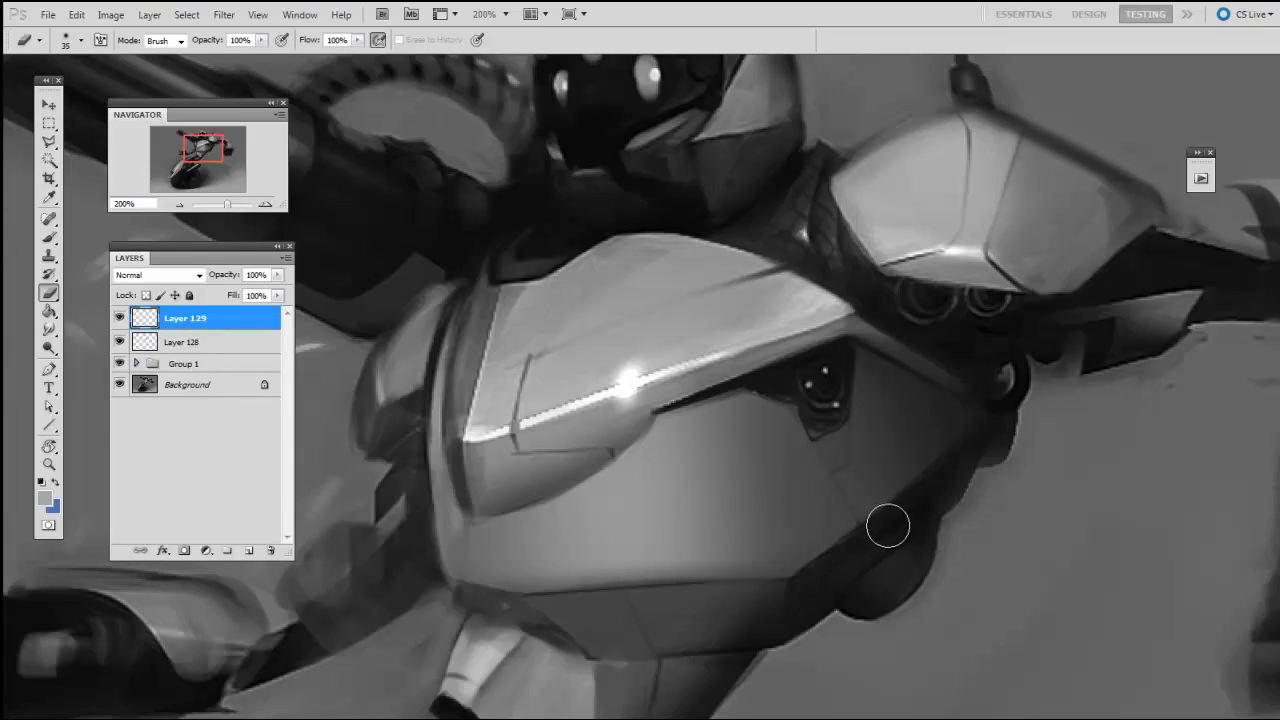
{"action": "mouse_move", "coordinate": [886, 571]}
{"action": "left_mouse_down"}
{"action": "mouse_move", "coordinate": [900, 509]}
{"action": "mouse_move", "coordinate": [829, 506]}
{"action": "left_mouse_up"}
{"action": "key", "text": "b"}
{"action": "right_click", "coordinate": [875, 541]}
{"action": "left_click", "coordinate": [745, 613]}
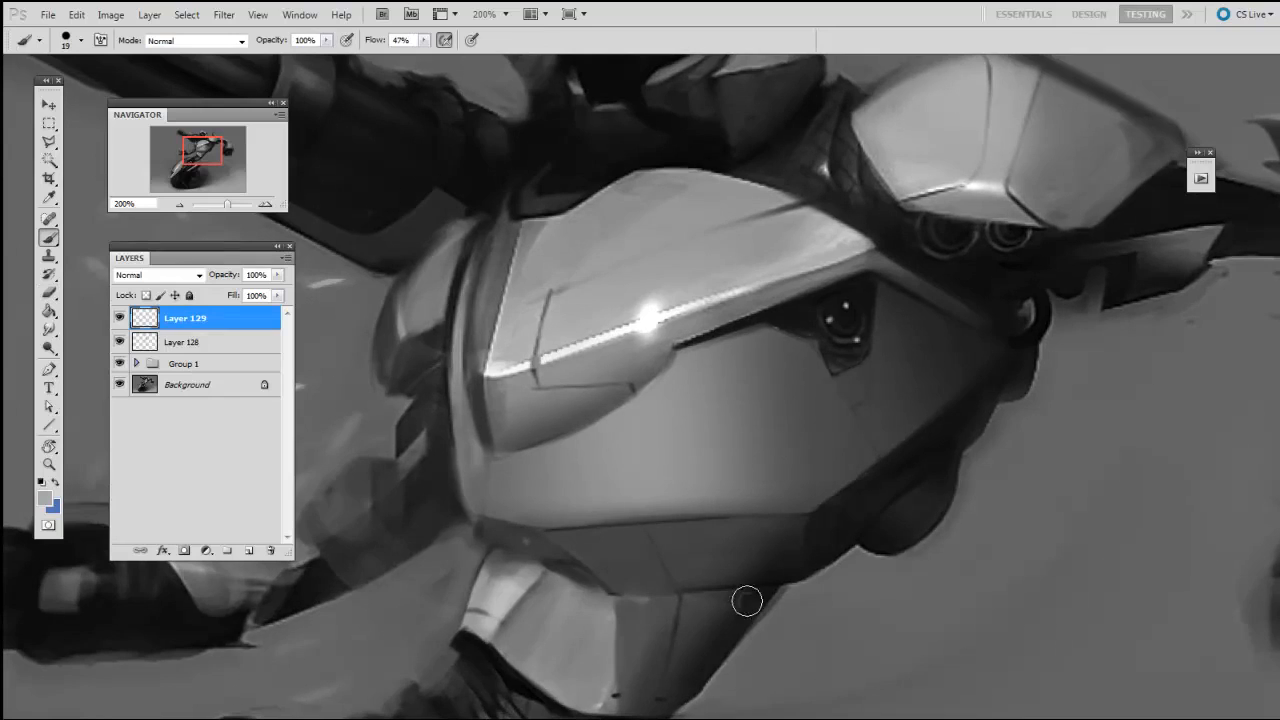
Paint a thin dark panel seam on Layer 129, running from the existing seam's corner down to the armour's lower edge
{"action": "left_click_drag", "start_coordinate": [832, 593], "coordinate": [834, 581]}
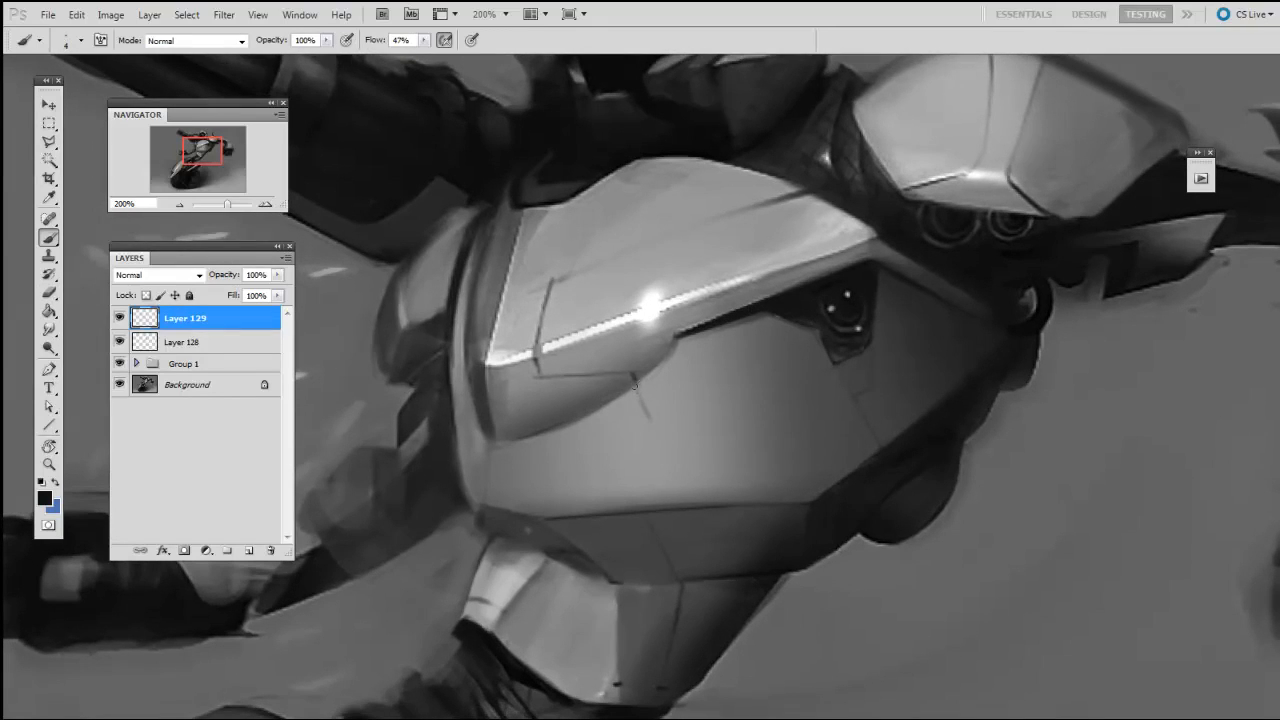
{"action": "left_click_drag", "start_coordinate": [632, 376], "coordinate": [673, 480]}
{"action": "left_click_drag", "start_coordinate": [736, 457], "coordinate": [751, 449]}
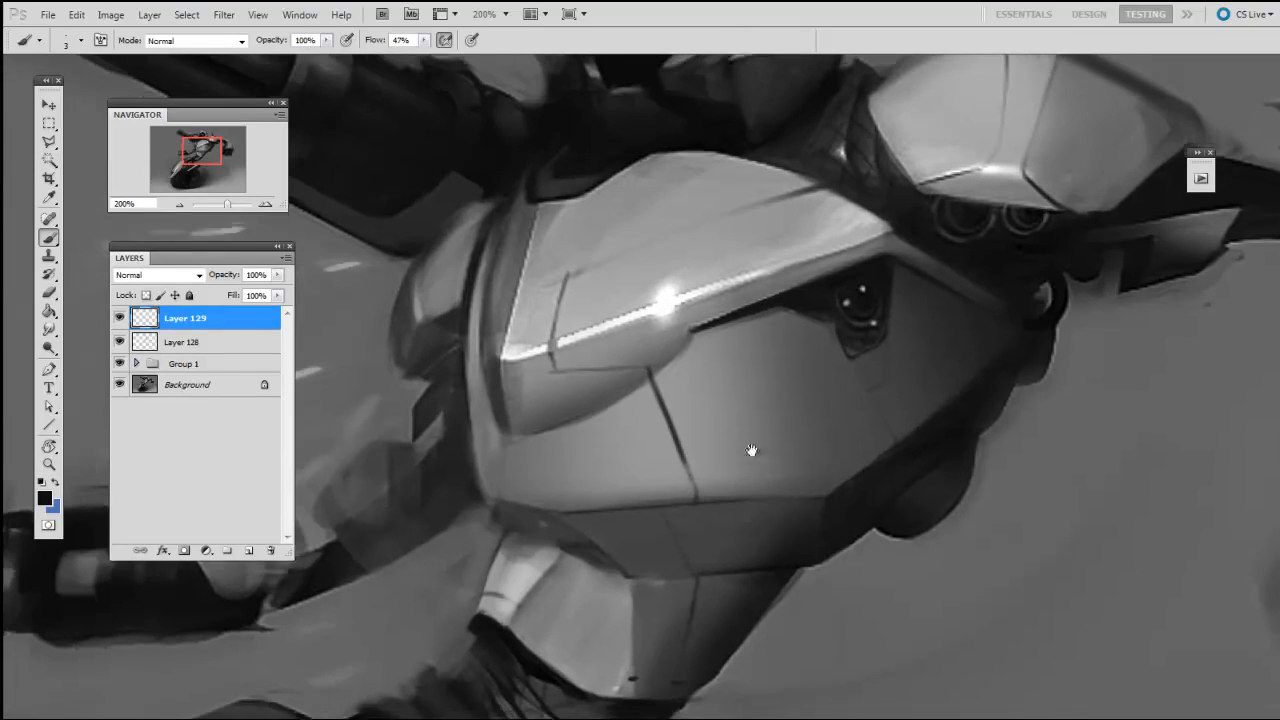
Thin the new panel seam along its length with a soft 9 px Eraser
{"action": "key", "text": "e"}
{"action": "right_click", "coordinate": [677, 393]}
{"action": "double_click", "coordinate": [723, 488]}
{"action": "key", "text": "bracketleft"}
{"action": "key", "text": "bracketleft"}
{"action": "key", "text": "bracketleft"}
{"action": "key", "text": "bracketleft"}
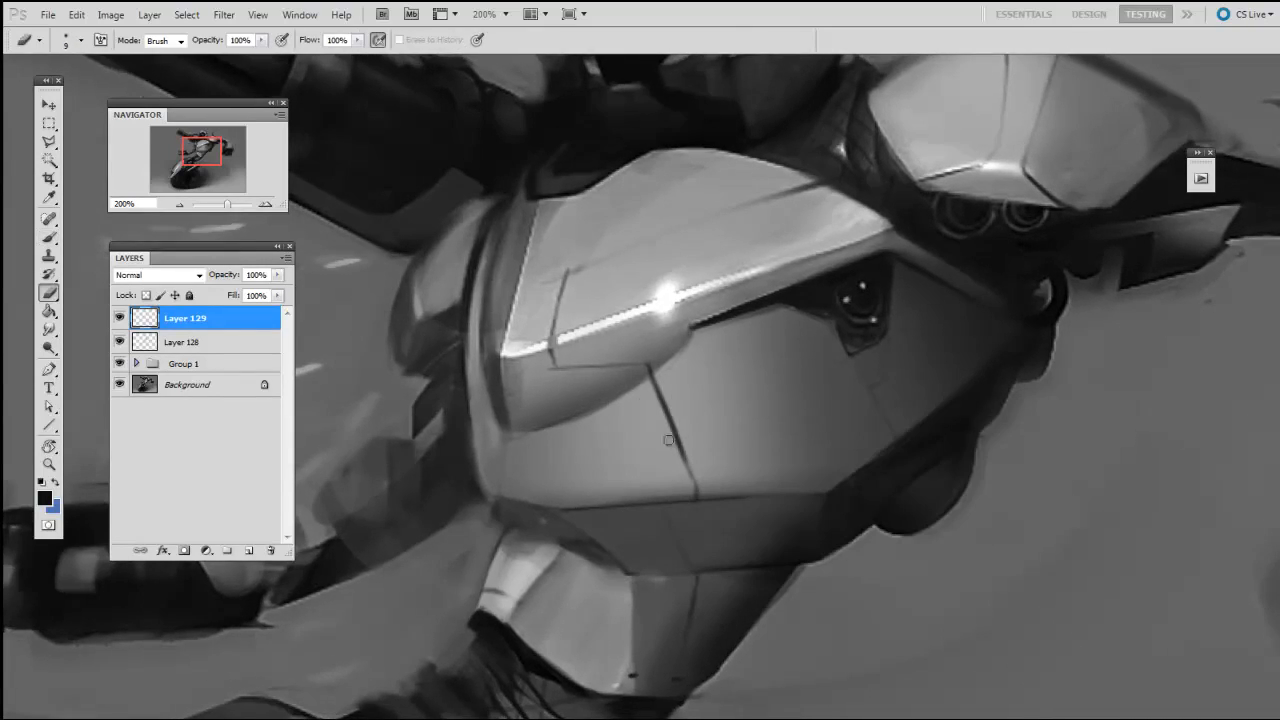
{"action": "left_click_drag", "start_coordinate": [648, 377], "coordinate": [675, 449]}
{"action": "key", "text": "ctrl+plus"}
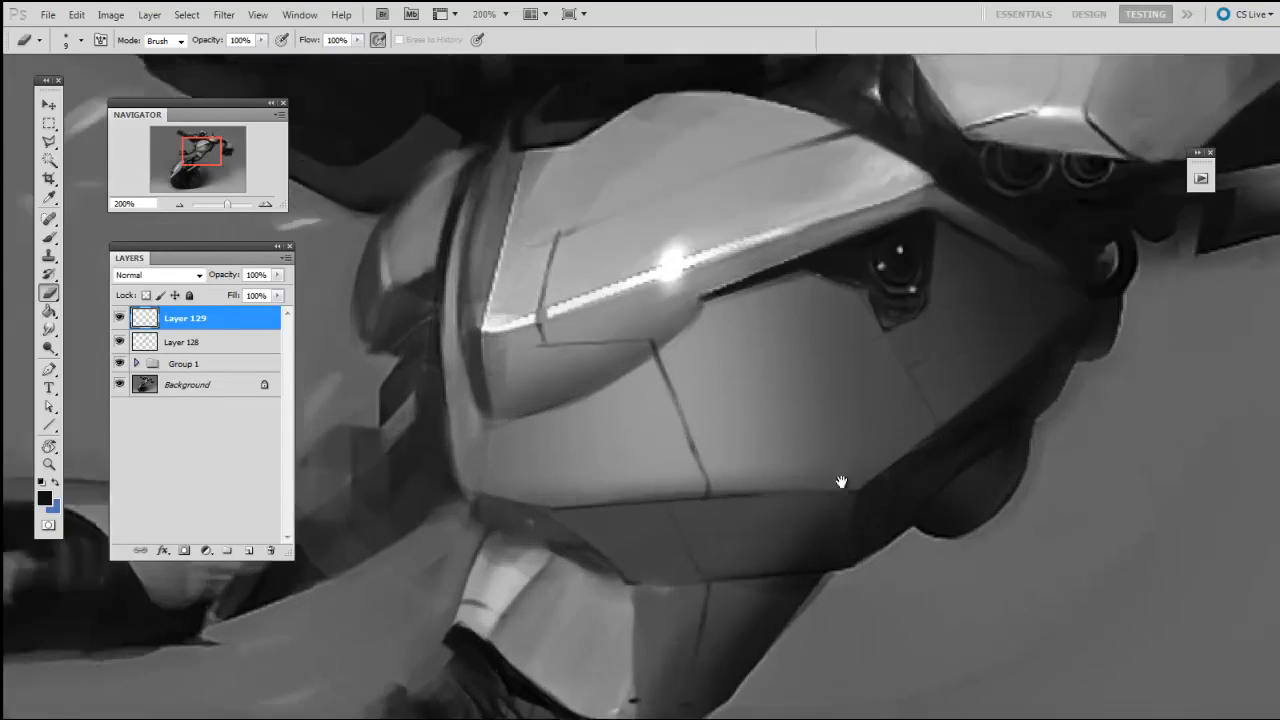
Dot small dark rivets on both sides of the seam at its upper and lower ends with a 3 px Brush
{"action": "key", "text": "b"}
{"action": "right_click", "coordinate": [751, 386]}
{"action": "left_click", "coordinate": [772, 479]}
{"action": "left_click_drag", "start_coordinate": [700, 551], "coordinate": [694, 558]}
{"action": "key", "text": "bracketleft"}
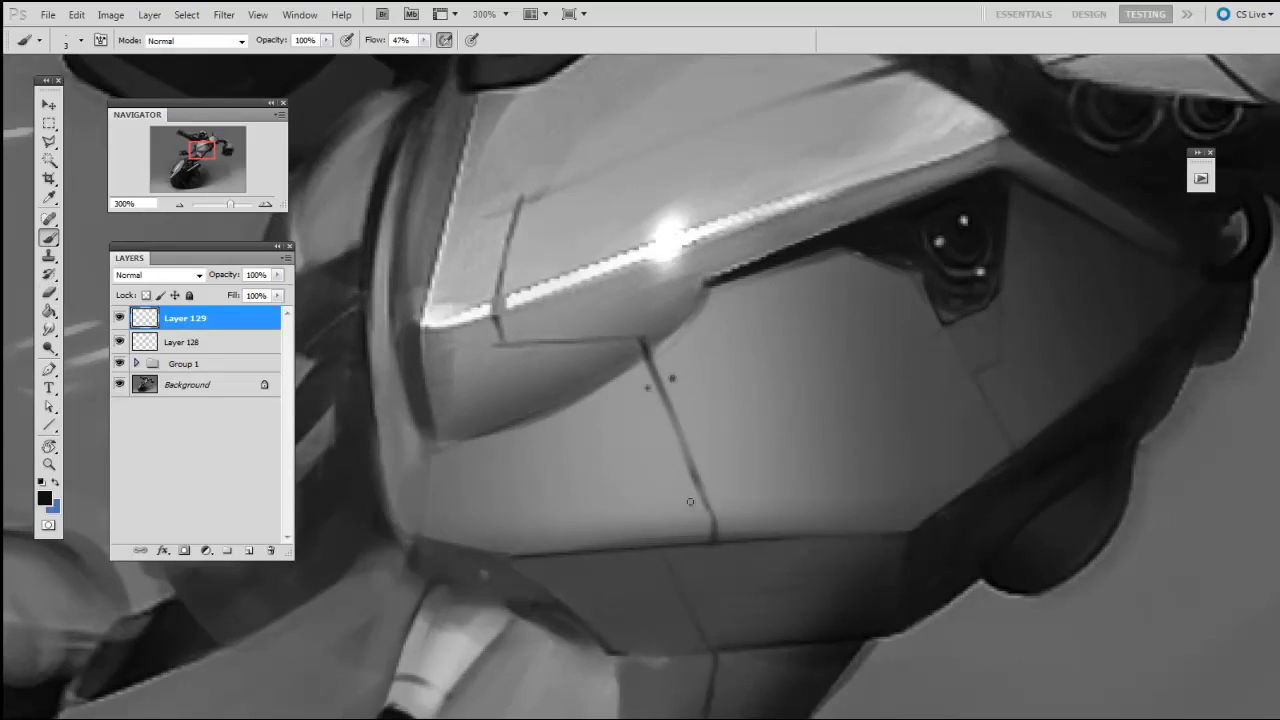
{"action": "left_click_drag", "start_coordinate": [998, 600], "coordinate": [1032, 602]}
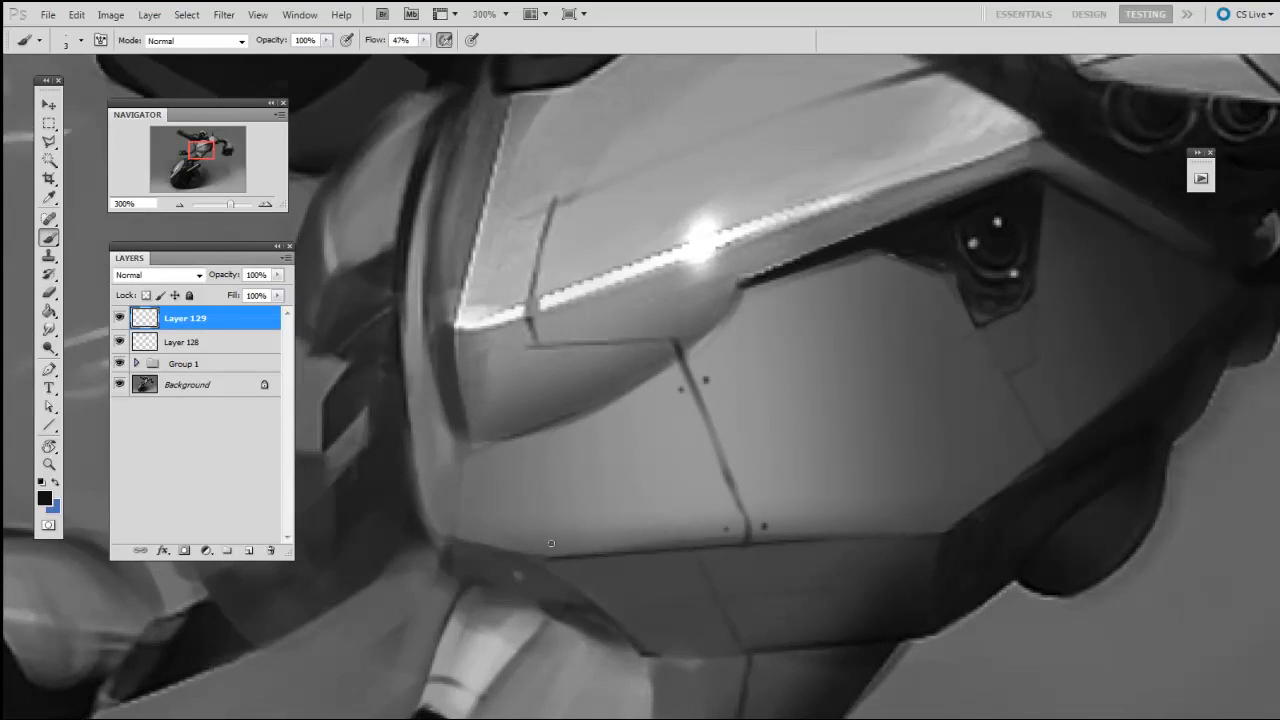
Paint a dark recessed slot on the armour's lower edge and carve its inside with a hard 7 px Eraser
{"action": "mouse_move", "coordinate": [551, 527]}
{"action": "left_mouse_down"}
{"action": "mouse_move", "coordinate": [636, 510]}
{"action": "mouse_move", "coordinate": [676, 522]}
{"action": "mouse_move", "coordinate": [629, 514]}
{"action": "mouse_move", "coordinate": [651, 556]}
{"action": "mouse_move", "coordinate": [562, 528]}
{"action": "mouse_move", "coordinate": [640, 518]}
{"action": "left_mouse_up"}
{"action": "key", "text": "e"}
{"action": "right_click", "coordinate": [646, 516]}
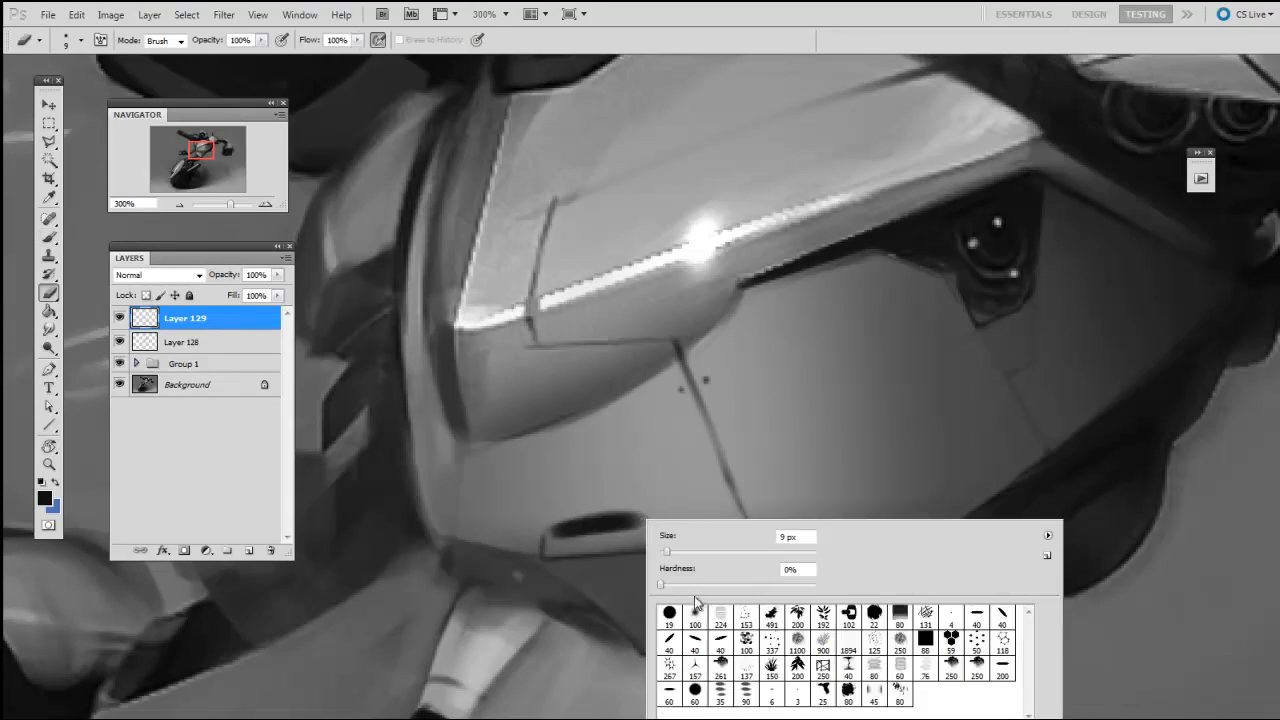
{"action": "double_click", "coordinate": [670, 616]}
{"action": "left_click_drag", "start_coordinate": [620, 620], "coordinate": [618, 622]}
{"action": "key", "text": "bracketleft"}
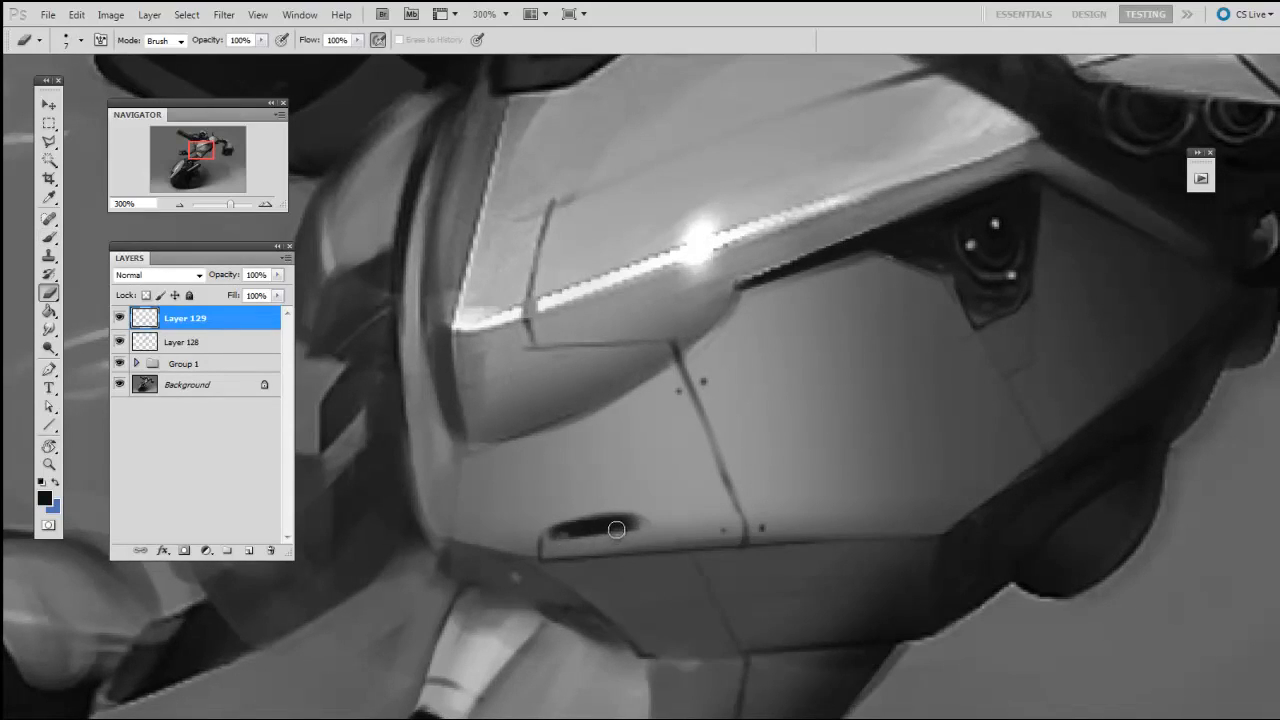
Refine the slot's interior and outline with small Brush and Eraser touches
{"action": "key", "text": "b"}
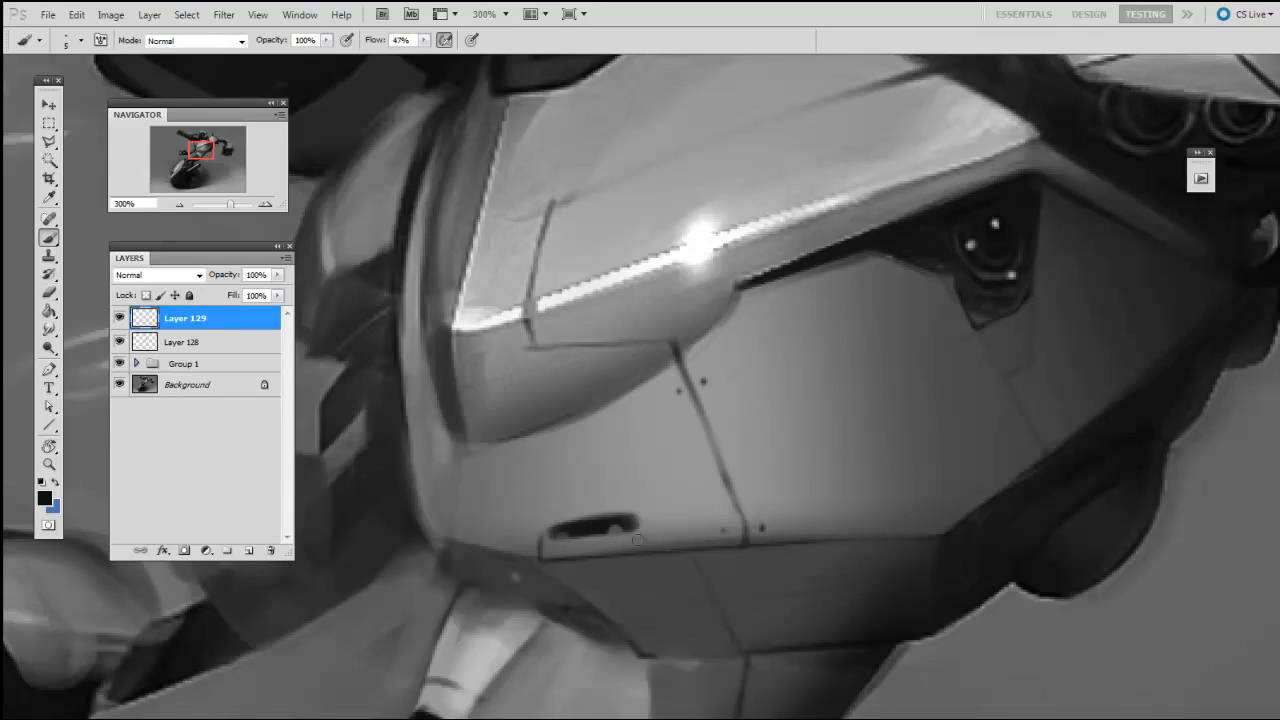
{"action": "key", "text": "e"}
{"action": "left_click_drag", "start_coordinate": [657, 561], "coordinate": [639, 560]}
{"action": "left_click_drag", "start_coordinate": [752, 572], "coordinate": [770, 550]}
Paint a second dark seam from the lens housing down to the armour's lower edge with a 3 px Brush
{"action": "key", "text": "ctrl+minus"}
{"action": "mouse_move", "coordinate": [817, 423]}
{"action": "left_mouse_down"}
{"action": "mouse_move", "coordinate": [794, 401]}
{"action": "mouse_move", "coordinate": [768, 510]}
{"action": "mouse_move", "coordinate": [804, 404]}
{"action": "left_mouse_up"}
{"action": "key", "text": "ctrl+minus"}
{"action": "key", "text": "ctrl+plus"}
{"action": "key", "text": "b"}
{"action": "left_click_drag", "start_coordinate": [914, 424], "coordinate": [862, 328]}
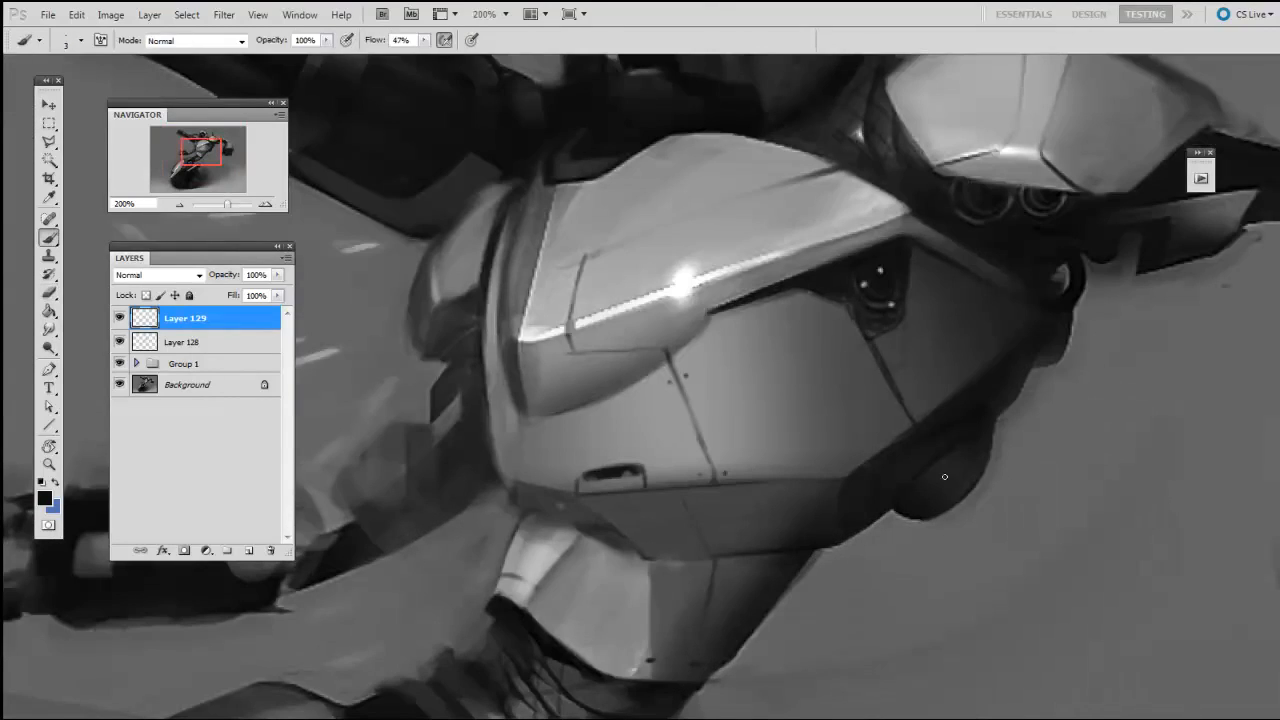
Thin the seam below the lens housing with a 7 px Eraser
{"action": "key", "text": "e"}
{"action": "key", "text": "b"}
{"action": "key", "text": "e"}
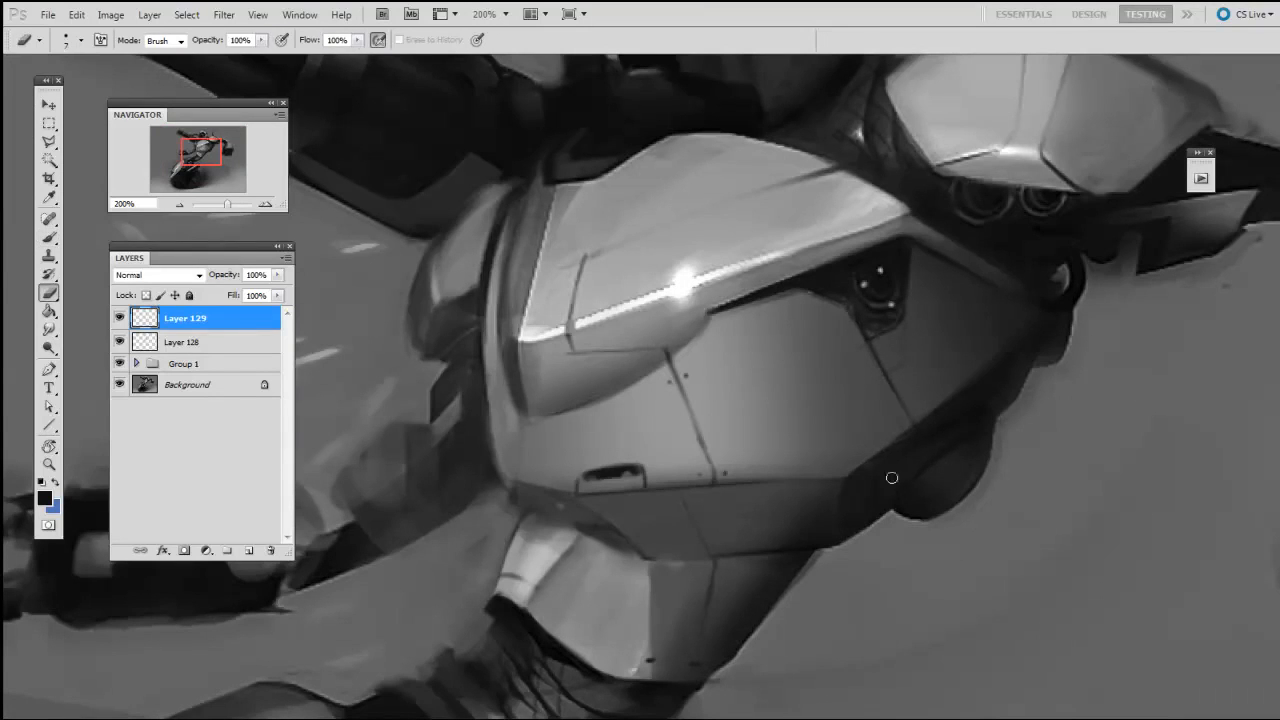
{"action": "left_click_drag", "start_coordinate": [881, 434], "coordinate": [898, 451]}
Darken the recess beside the lens with a 30 px Brush and trim its lower edge with a hard Eraser of about 20 px
{"action": "key", "text": "b"}
{"action": "left_click", "coordinate": [867, 386], "text": "ctrl"}
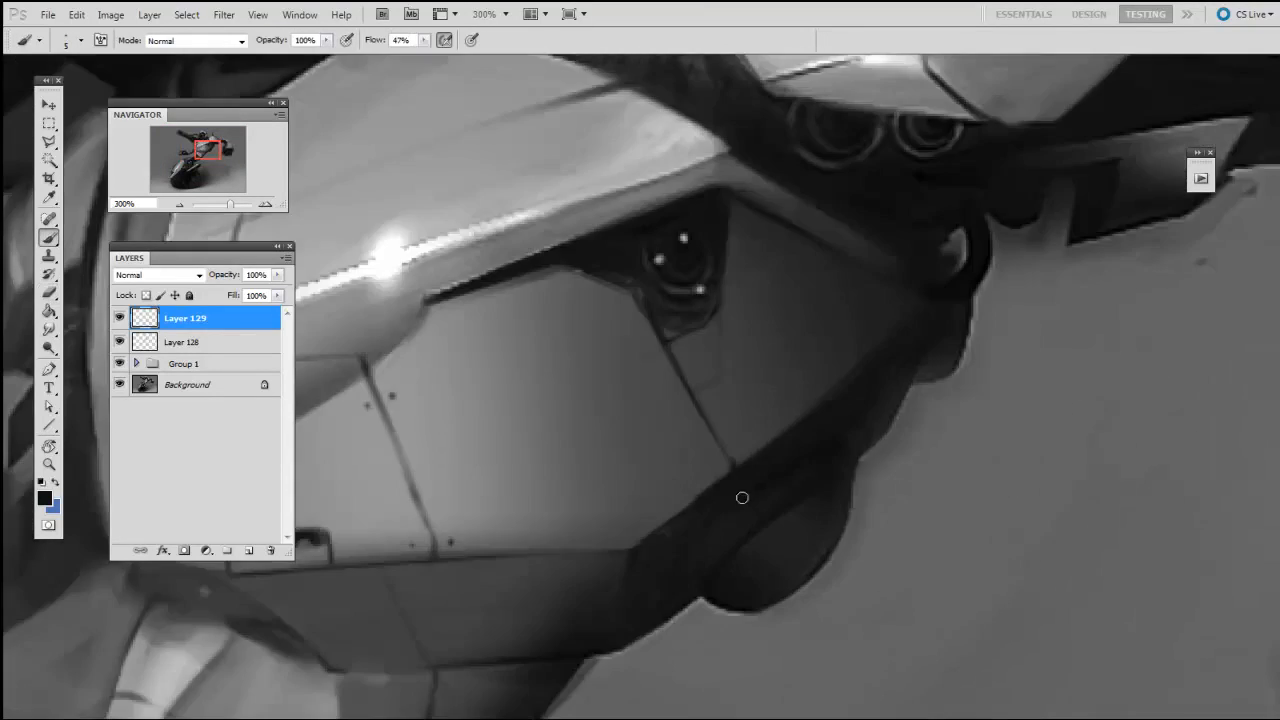
{"action": "left_click_drag", "start_coordinate": [742, 498], "coordinate": [770, 485]}
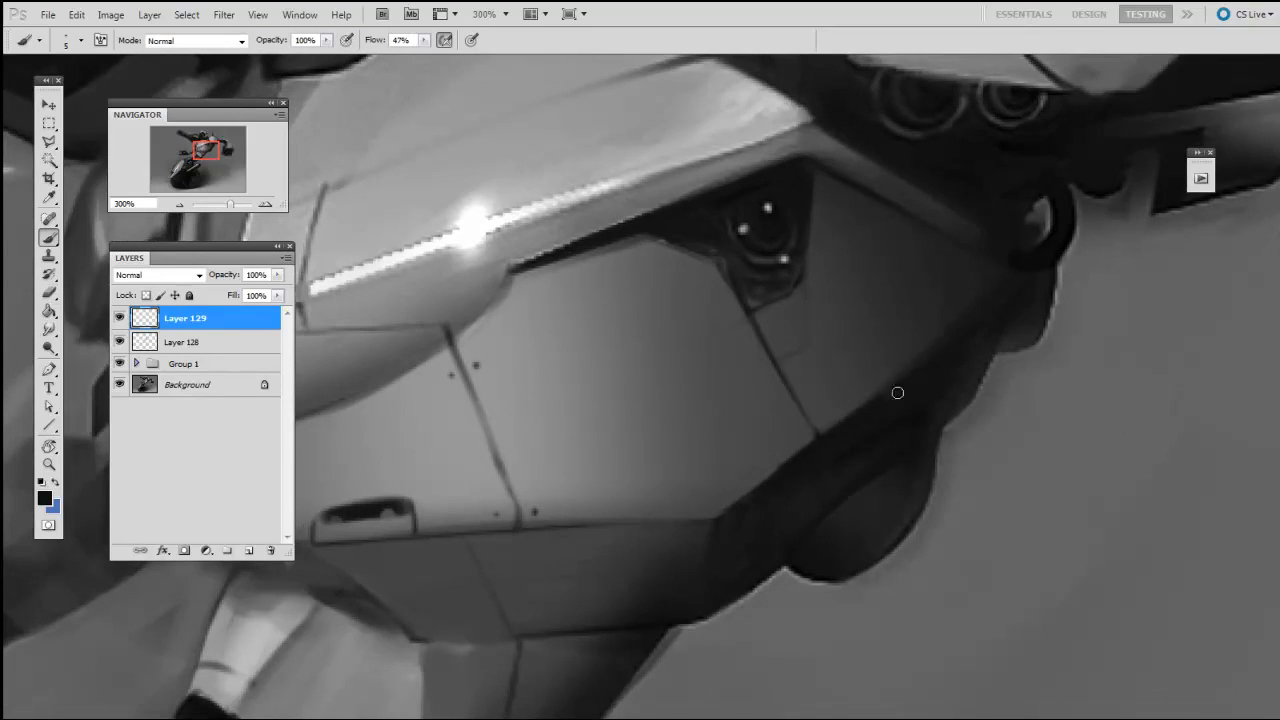
{"action": "mouse_move", "coordinate": [673, 266]}
{"action": "left_mouse_down"}
{"action": "mouse_move", "coordinate": [743, 236]}
{"action": "mouse_move", "coordinate": [795, 235]}
{"action": "left_mouse_up"}
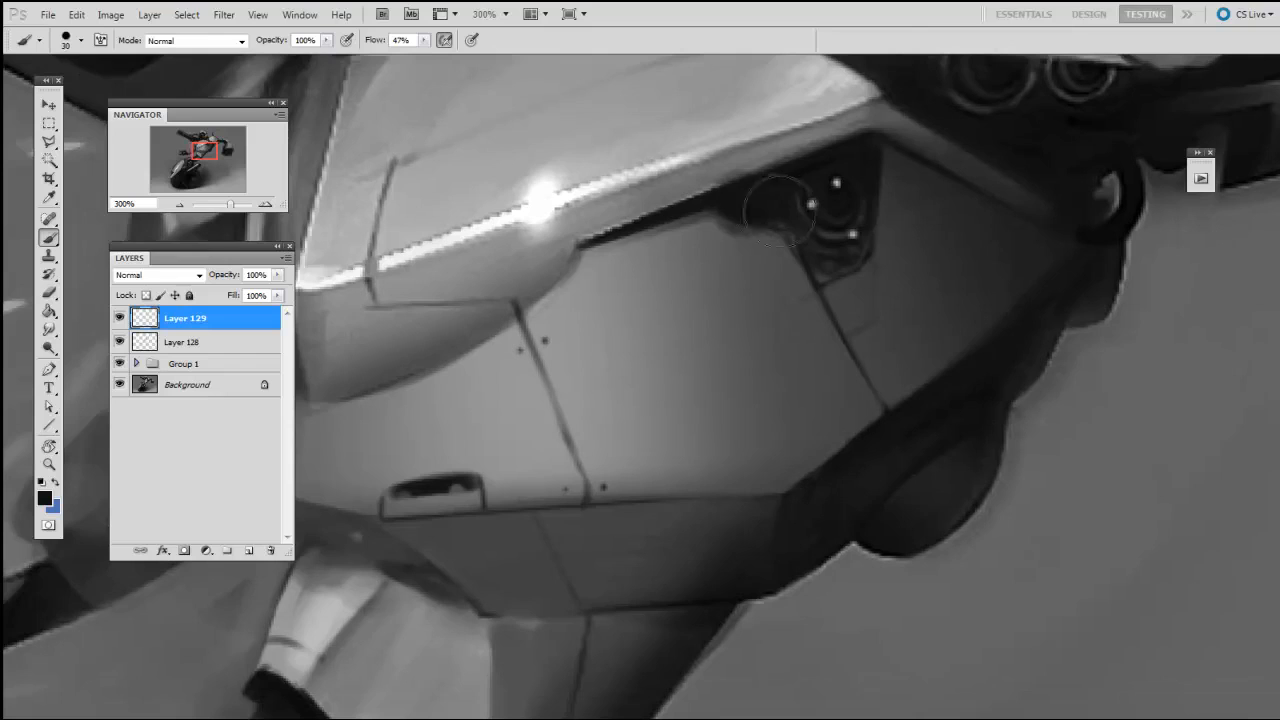
{"action": "left_click_drag", "start_coordinate": [819, 289], "coordinate": [823, 369]}
{"action": "key", "text": "e"}
{"action": "right_click", "coordinate": [722, 311]}
{"action": "double_click", "coordinate": [763, 419]}
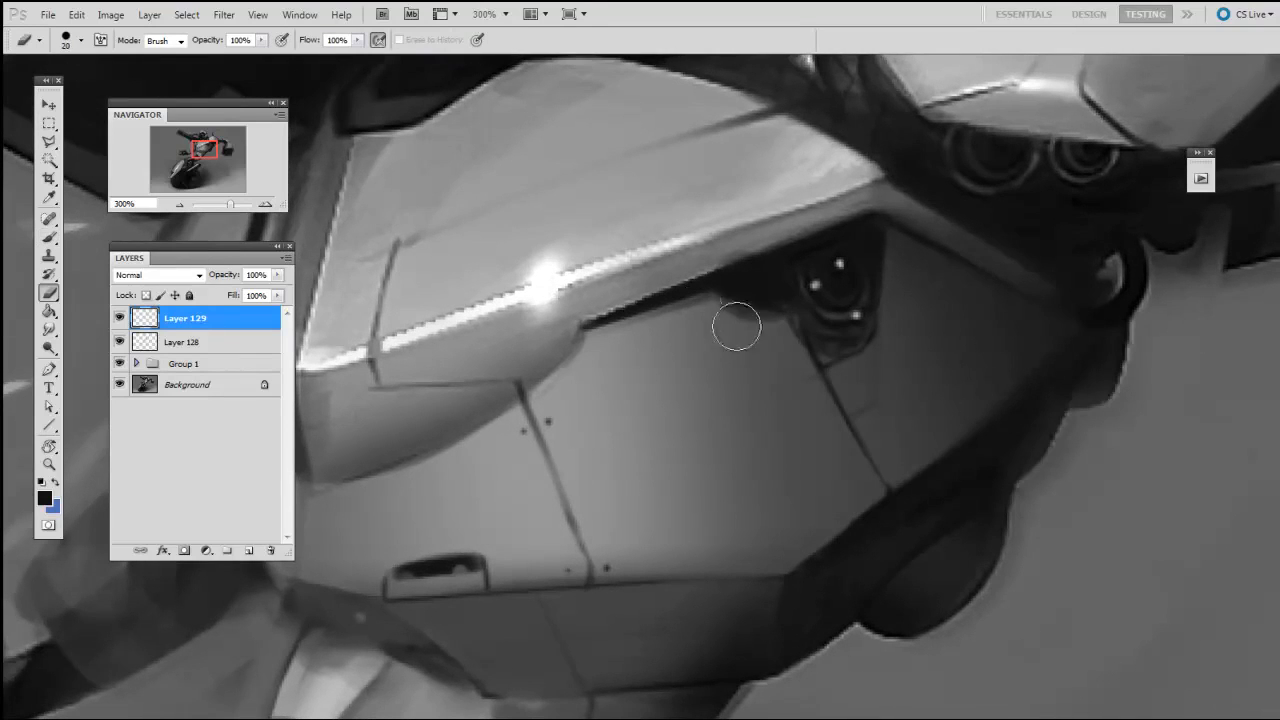
{"action": "key", "text": "bracketleft"}
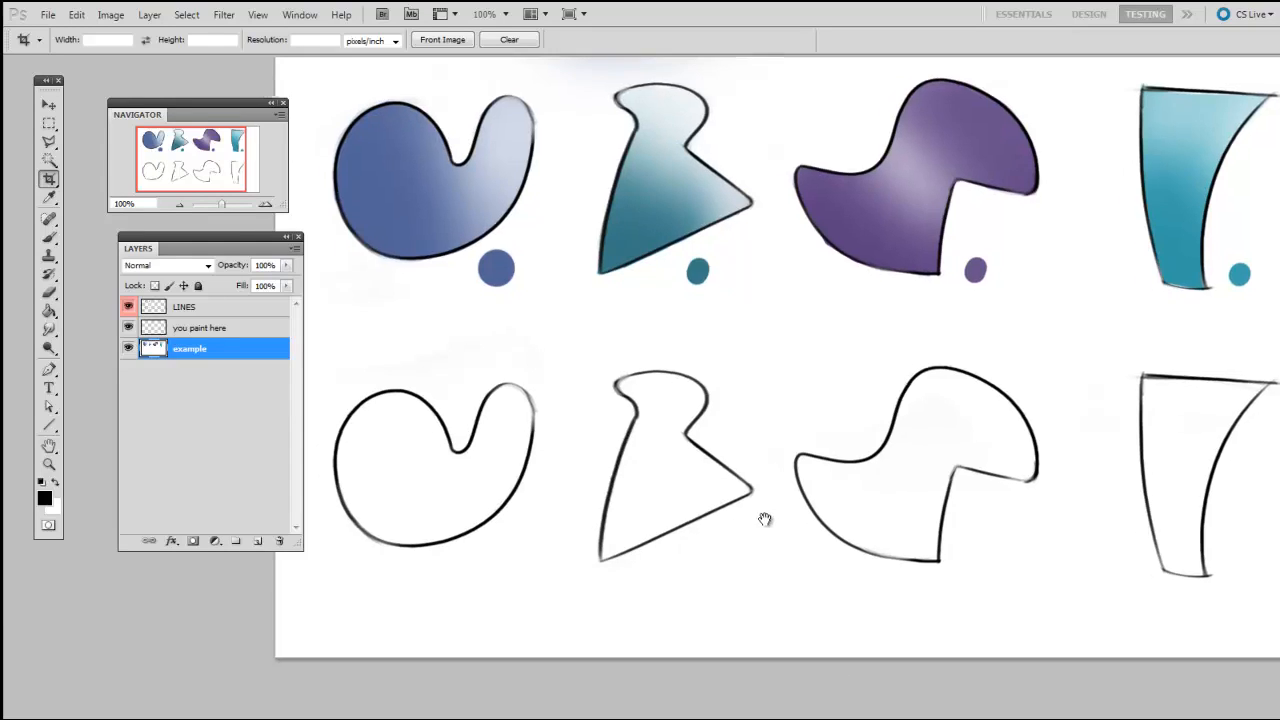
Add a layer above the example layer in the shapes exercise, choose the soft 100 px Brush and sample the teal swatch
{"action": "key", "text": "ctrl+shift+alt+n"}
{"action": "key", "text": "b"}
{"action": "right_click", "coordinate": [714, 452]}
{"action": "double_click", "coordinate": [765, 552]}
{"action": "left_click_drag", "start_coordinate": [654, 277], "coordinate": [658, 280]}
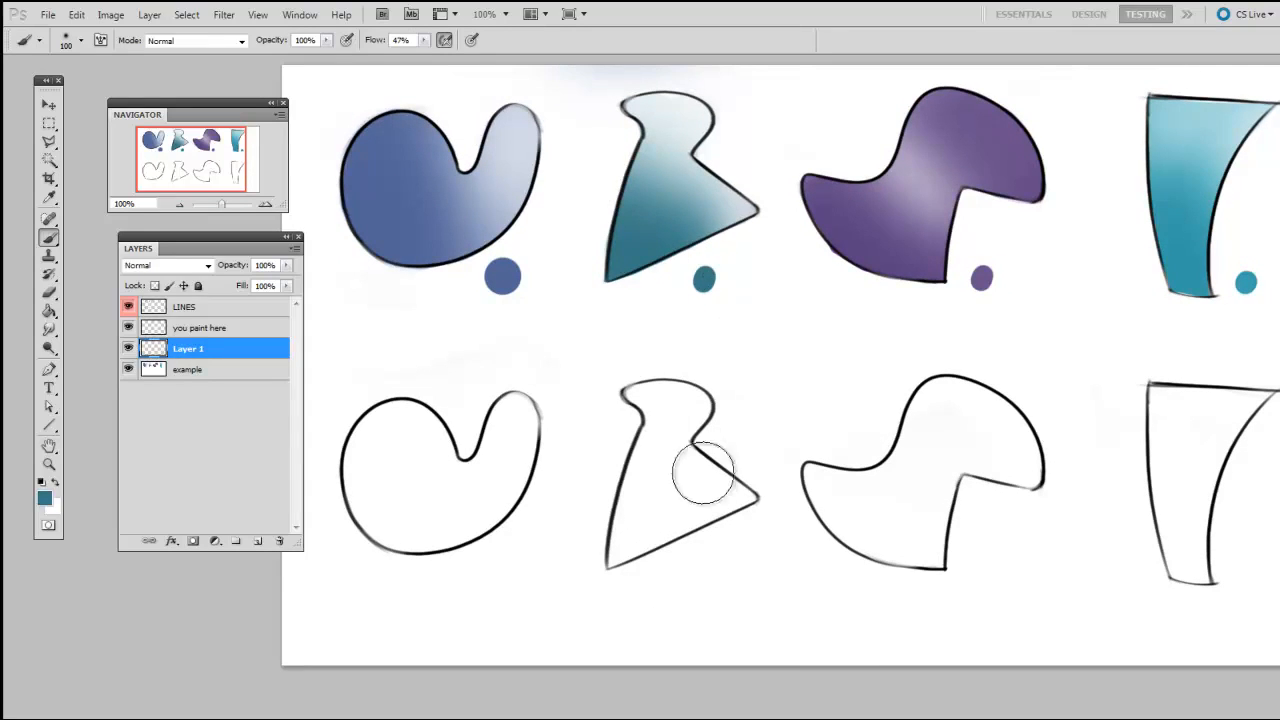
Enlarge the soft Brush to 250 px, adjust its flow and cover the second outlined shape's lower part with teal
{"action": "key", "text": "bracketright"}
{"action": "key", "text": "bracketright"}
{"action": "mouse_move", "coordinate": [638, 551]}
{"action": "left_mouse_down"}
{"action": "mouse_move", "coordinate": [678, 484]}
{"action": "mouse_move", "coordinate": [657, 557]}
{"action": "mouse_move", "coordinate": [631, 474]}
{"action": "mouse_move", "coordinate": [716, 561]}
{"action": "mouse_move", "coordinate": [602, 453]}
{"action": "mouse_move", "coordinate": [697, 526]}
{"action": "mouse_move", "coordinate": [629, 520]}
{"action": "mouse_move", "coordinate": [635, 534]}
{"action": "mouse_move", "coordinate": [617, 452]}
{"action": "mouse_move", "coordinate": [736, 557]}
{"action": "mouse_move", "coordinate": [644, 469]}
{"action": "mouse_move", "coordinate": [739, 541]}
{"action": "mouse_move", "coordinate": [632, 540]}
{"action": "mouse_move", "coordinate": [665, 451]}
{"action": "mouse_move", "coordinate": [639, 435]}
{"action": "mouse_move", "coordinate": [766, 485]}
{"action": "mouse_move", "coordinate": [746, 422]}
{"action": "left_mouse_up"}
{"action": "key", "text": "bracketleft"}
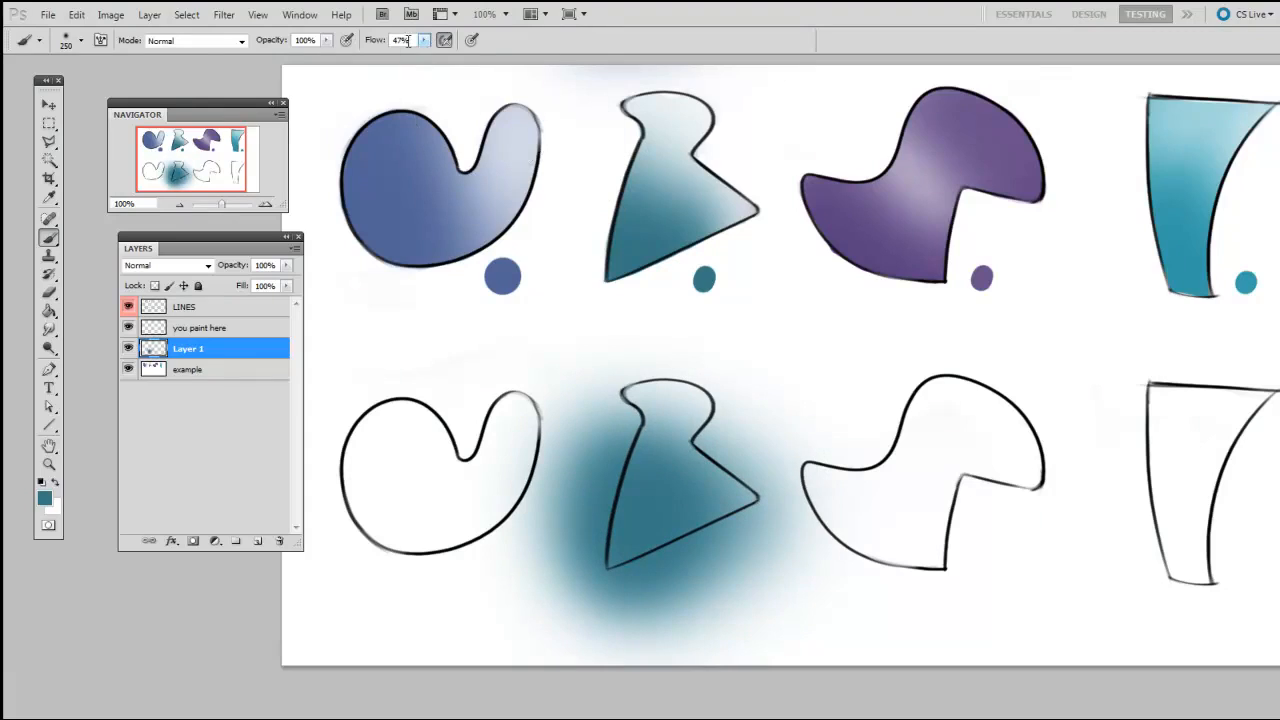
{"action": "left_click", "coordinate": [423, 41]}
{"action": "left_click_drag", "start_coordinate": [424, 56], "coordinate": [421, 56]}
{"action": "mouse_move", "coordinate": [614, 566]}
{"action": "left_mouse_down"}
{"action": "mouse_move", "coordinate": [625, 488]}
{"action": "mouse_move", "coordinate": [608, 490]}
{"action": "mouse_move", "coordinate": [630, 557]}
{"action": "mouse_move", "coordinate": [638, 493]}
{"action": "mouse_move", "coordinate": [663, 540]}
{"action": "mouse_move", "coordinate": [698, 535]}
{"action": "mouse_move", "coordinate": [698, 546]}
{"action": "mouse_move", "coordinate": [621, 567]}
{"action": "mouse_move", "coordinate": [630, 486]}
{"action": "mouse_move", "coordinate": [642, 469]}
{"action": "mouse_move", "coordinate": [668, 494]}
{"action": "left_mouse_up"}
{"action": "left_click_drag", "start_coordinate": [655, 525], "coordinate": [663, 505]}
Fade the teal paint towards the shape's upper part with a soft 200 px Eraser
{"action": "key", "text": "e"}
{"action": "right_click", "coordinate": [682, 462]}
{"action": "left_click", "coordinate": [729, 559]}
{"action": "left_click", "coordinate": [655, 585]}
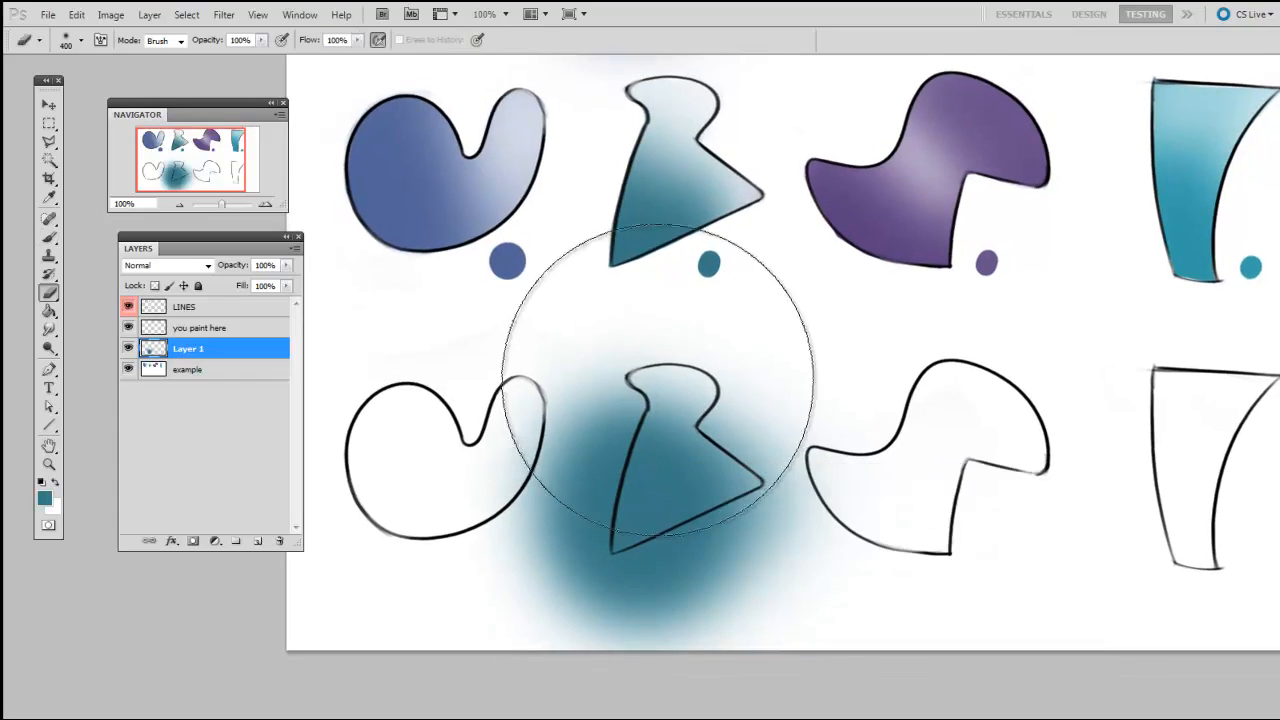
{"action": "key", "text": "bracketleft"}
{"action": "key", "text": "bracketleft"}
{"action": "mouse_move", "coordinate": [651, 366]}
{"action": "left_mouse_down"}
{"action": "mouse_move", "coordinate": [729, 371]}
{"action": "mouse_move", "coordinate": [657, 329]}
{"action": "mouse_move", "coordinate": [735, 362]}
{"action": "left_mouse_up"}
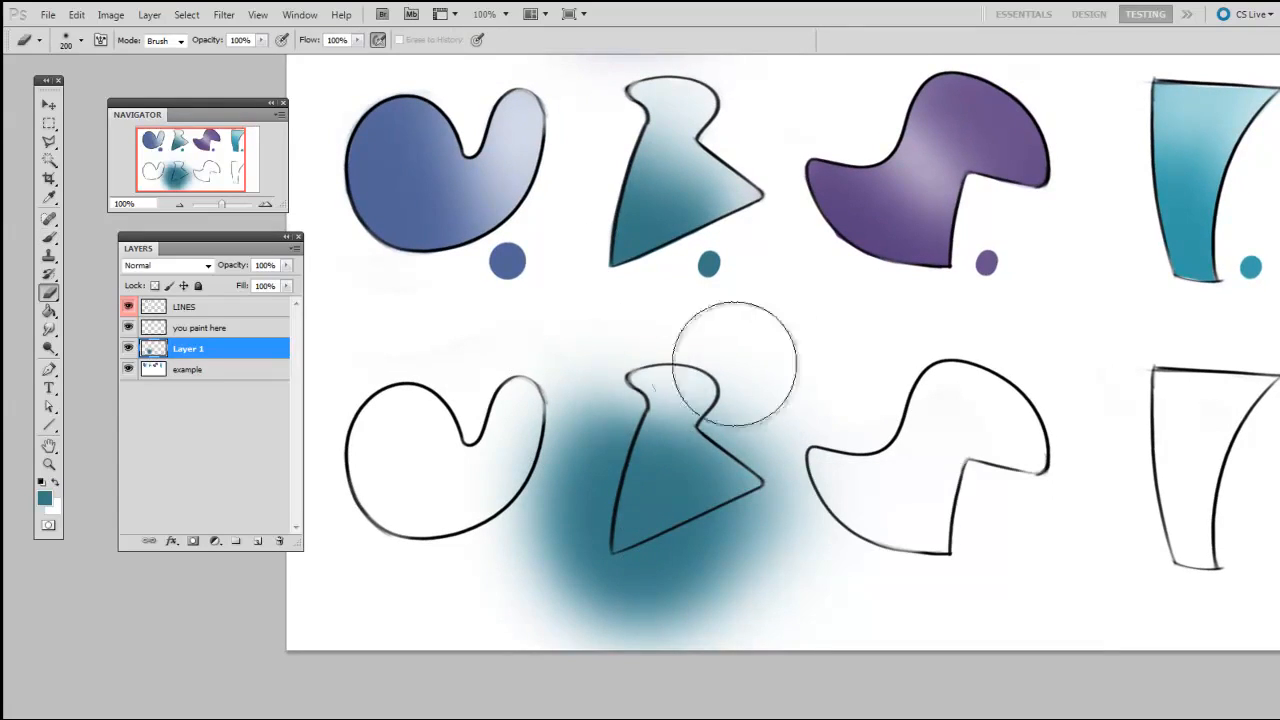
{"action": "mouse_move", "coordinate": [729, 423]}
{"action": "left_mouse_down"}
{"action": "mouse_move", "coordinate": [714, 445]}
{"action": "mouse_move", "coordinate": [714, 425]}
{"action": "left_mouse_up"}
Choose the 19 px hard round Eraser tip, enlarge it to 25 px and erase along the outside of the shape's left edge
{"action": "right_click", "coordinate": [684, 455]}
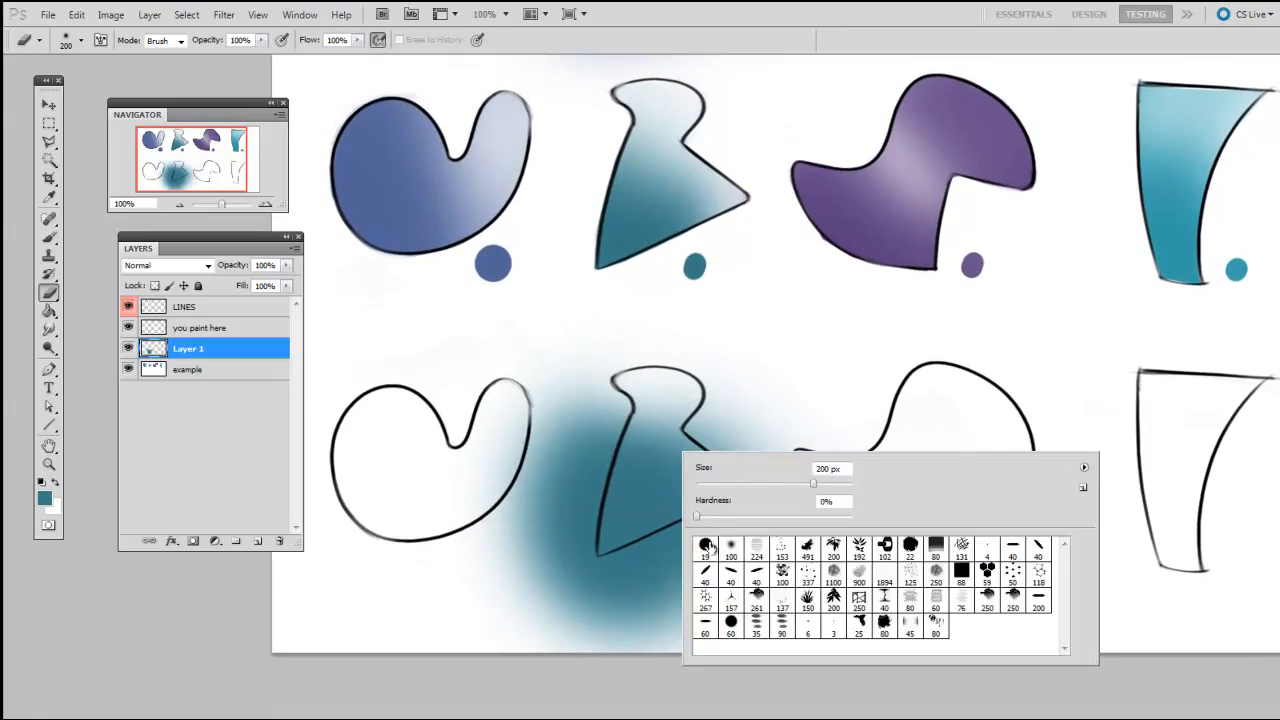
{"action": "double_click", "coordinate": [706, 545]}
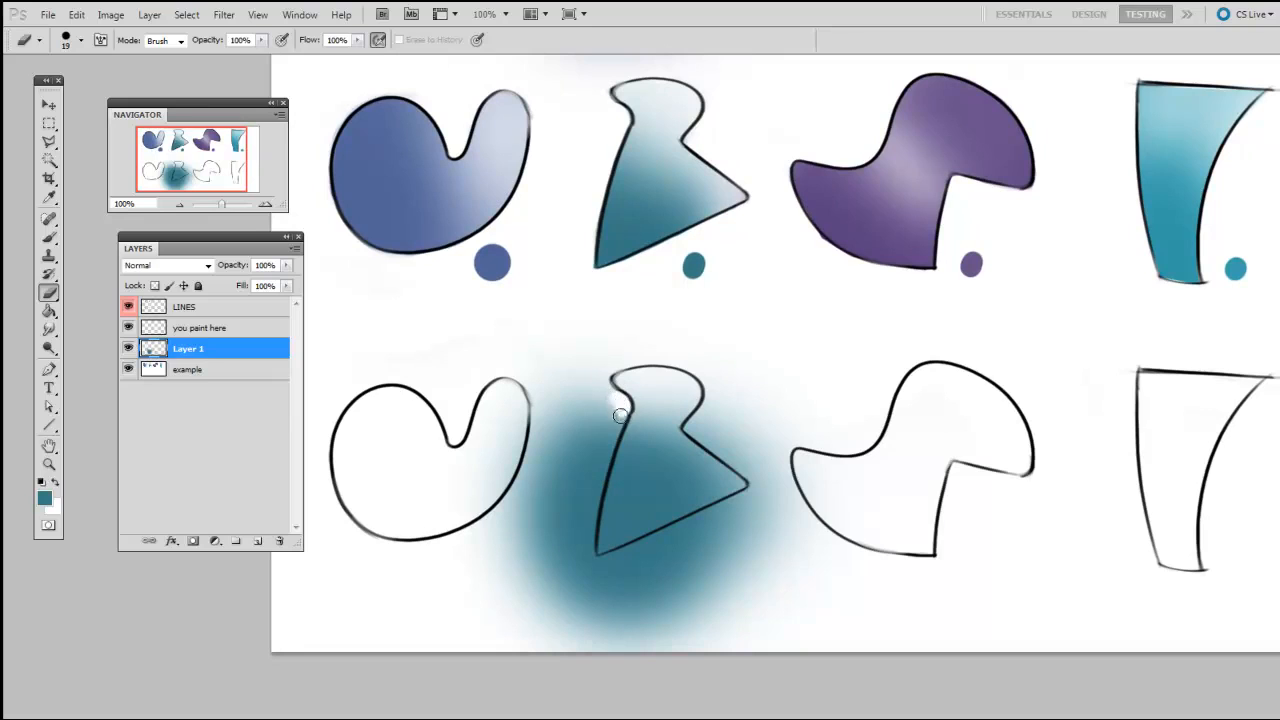
{"action": "mouse_move", "coordinate": [601, 455]}
{"action": "left_mouse_down"}
{"action": "mouse_move", "coordinate": [608, 400]}
{"action": "mouse_move", "coordinate": [548, 464]}
{"action": "left_mouse_up"}
{"action": "key", "text": "]"}
{"action": "key", "text": "]"}
{"action": "key", "text": "]"}
{"action": "key", "text": "]"}
{"action": "key", "text": "]"}
{"action": "key", "text": "]"}
{"action": "key", "text": "]"}
{"action": "left_click_drag", "start_coordinate": [660, 368], "coordinate": [709, 150]}
{"action": "key", "text": "ctrl+plus"}
{"action": "mouse_move", "coordinate": [700, 80]}
{"action": "left_mouse_down"}
{"action": "mouse_move", "coordinate": [690, 252]}
{"action": "mouse_move", "coordinate": [657, 238]}
{"action": "mouse_move", "coordinate": [617, 363]}
{"action": "mouse_move", "coordinate": [606, 533]}
{"action": "left_mouse_up"}
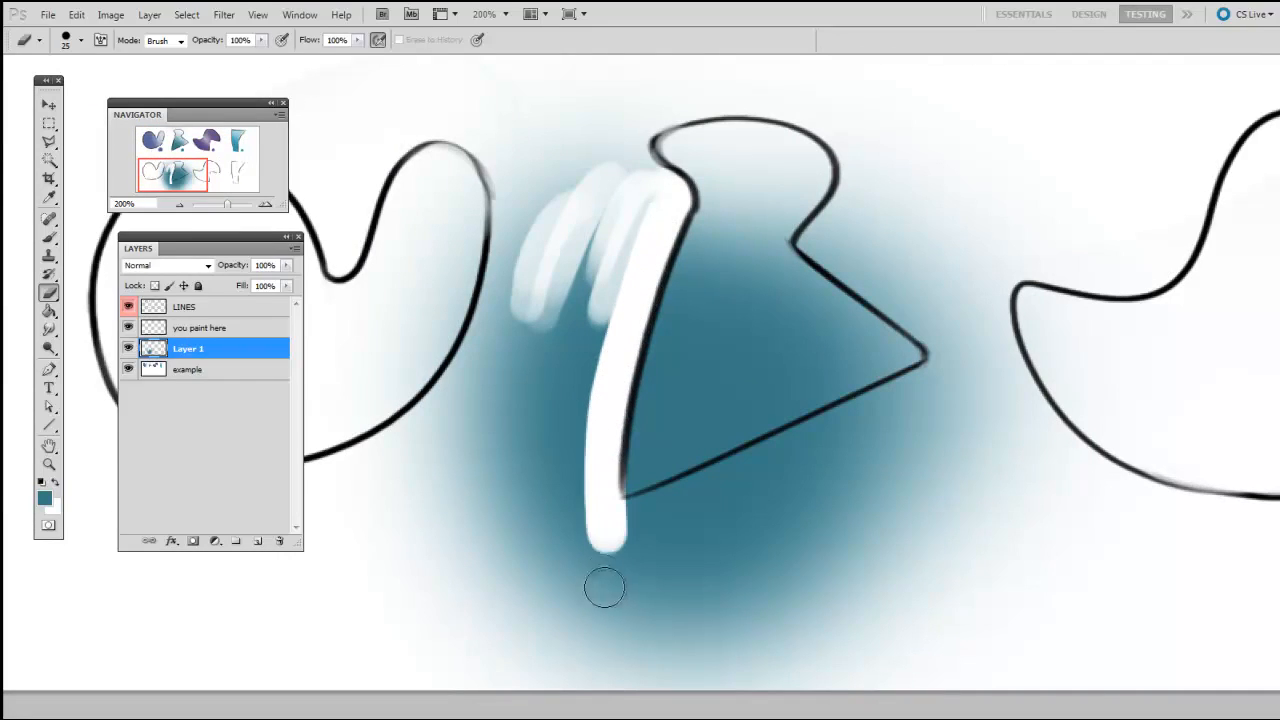
Enlarge the Eraser to 70 px and clear the teal spill on the shape's left side
{"action": "left_click_drag", "start_coordinate": [602, 170], "coordinate": [526, 432]}
{"action": "key", "text": "]"}
{"action": "key", "text": "]"}
{"action": "key", "text": "]"}
{"action": "key", "text": "]"}
{"action": "key", "text": "]"}
{"action": "key", "text": "]"}
{"action": "key", "text": "]"}
{"action": "mouse_move", "coordinate": [561, 183]}
{"action": "left_mouse_down"}
{"action": "mouse_move", "coordinate": [514, 522]}
{"action": "mouse_move", "coordinate": [565, 291]}
{"action": "mouse_move", "coordinate": [549, 427]}
{"action": "mouse_move", "coordinate": [606, 189]}
{"action": "left_mouse_up"}
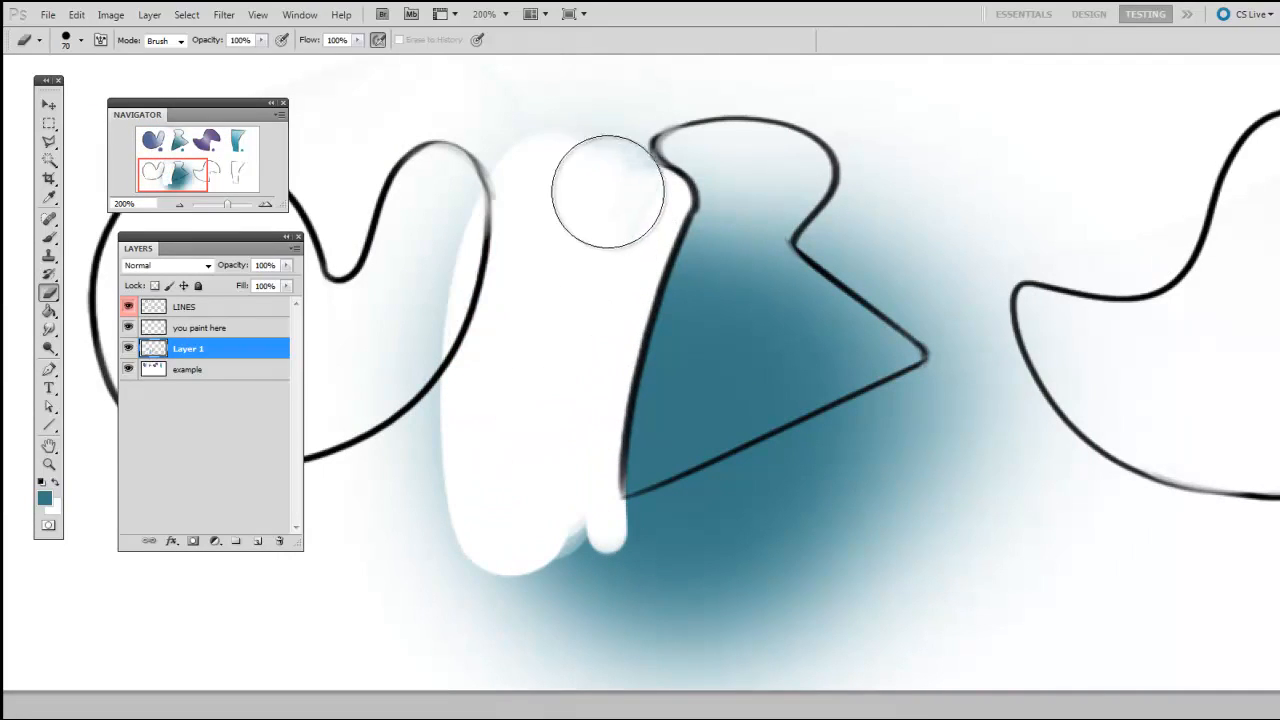
{"action": "key", "text": "["}
{"action": "key", "text": "["}
{"action": "key", "text": "["}
{"action": "key", "text": "["}
{"action": "key", "text": "["}
{"action": "key", "text": "]"}
{"action": "key", "text": "]"}
{"action": "key", "text": "]"}
{"action": "key", "text": "]"}
{"action": "key", "text": "]"}
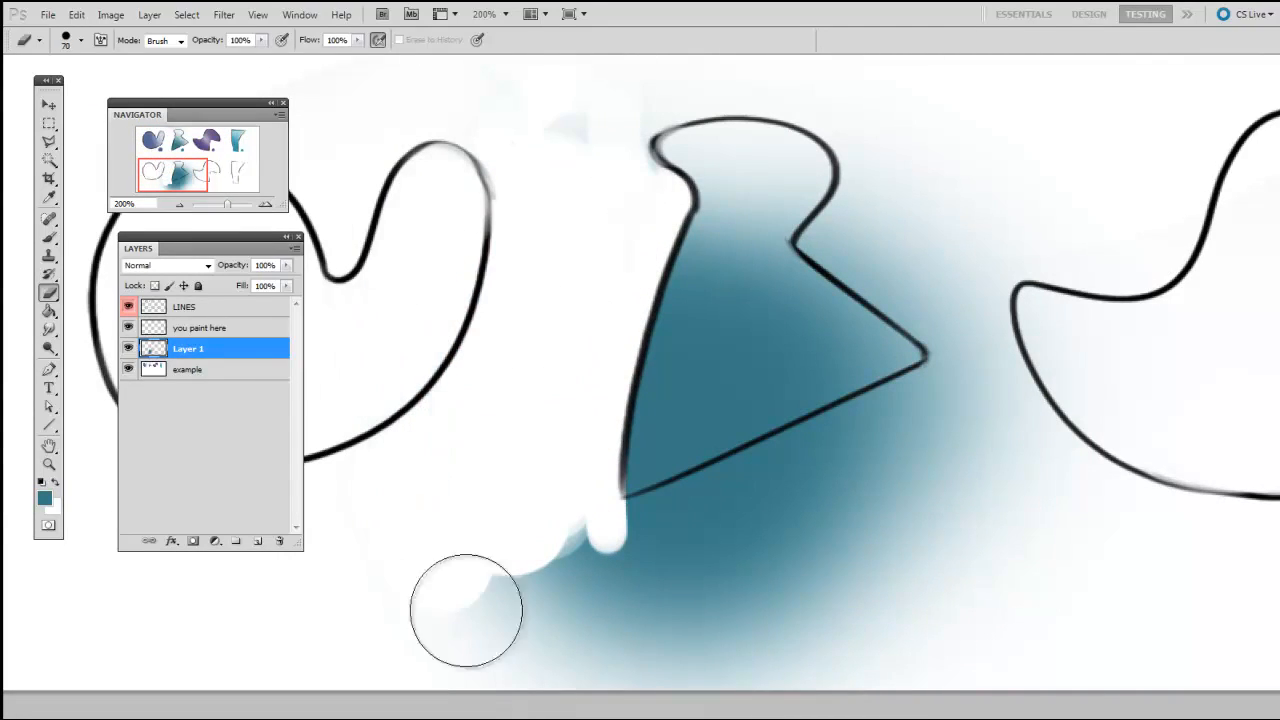
Erase the teal spill below the shape's slanted bottom edge
{"action": "mouse_move", "coordinate": [469, 606]}
{"action": "left_mouse_down"}
{"action": "mouse_move", "coordinate": [706, 581]}
{"action": "mouse_move", "coordinate": [749, 536]}
{"action": "mouse_move", "coordinate": [620, 527]}
{"action": "mouse_move", "coordinate": [847, 422]}
{"action": "mouse_move", "coordinate": [735, 483]}
{"action": "mouse_move", "coordinate": [942, 398]}
{"action": "mouse_move", "coordinate": [659, 535]}
{"action": "mouse_move", "coordinate": [566, 561]}
{"action": "mouse_move", "coordinate": [703, 490]}
{"action": "mouse_move", "coordinate": [843, 455]}
{"action": "mouse_move", "coordinate": [674, 594]}
{"action": "mouse_move", "coordinate": [865, 594]}
{"action": "mouse_move", "coordinate": [741, 664]}
{"action": "mouse_move", "coordinate": [978, 474]}
{"action": "mouse_move", "coordinate": [811, 491]}
{"action": "mouse_move", "coordinate": [1009, 381]}
{"action": "mouse_move", "coordinate": [1058, 439]}
{"action": "mouse_move", "coordinate": [925, 663]}
{"action": "mouse_move", "coordinate": [998, 596]}
{"action": "left_mouse_up"}
{"action": "key", "text": "["}
{"action": "key", "text": "["}
{"action": "key", "text": "["}
{"action": "key", "text": "["}
{"action": "key", "text": "["}
{"action": "key", "text": "]"}
{"action": "key", "text": "]"}
{"action": "key", "text": "]"}
{"action": "key", "text": "space"}
{"action": "left_click_drag", "start_coordinate": [918, 578], "coordinate": [804, 619]}
Reduce the Eraser to 40 px and erase the spill outside the shape's right notch and upper slanted edge
{"action": "key", "text": "bracketleft"}
{"action": "key", "text": "bracketleft"}
{"action": "key", "text": "bracketleft"}
{"action": "key", "text": "bracketleft"}
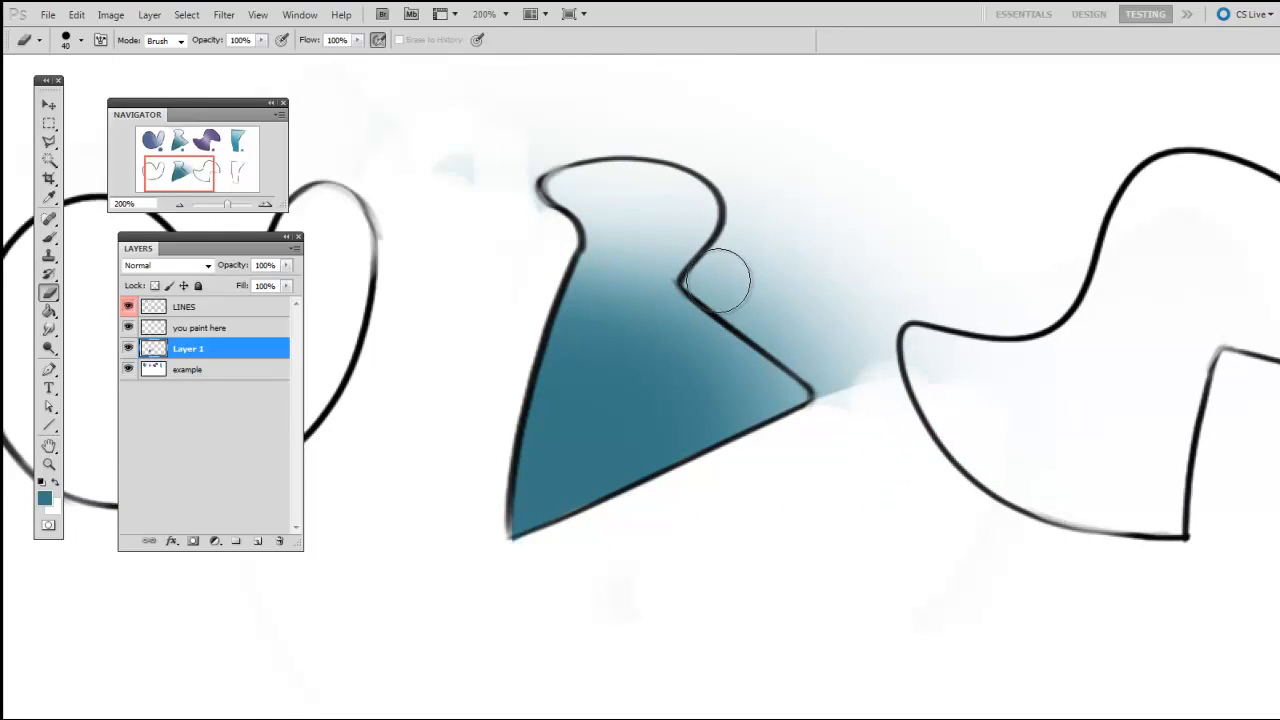
{"action": "mouse_move", "coordinate": [715, 289]}
{"action": "left_mouse_down"}
{"action": "mouse_move", "coordinate": [873, 372]}
{"action": "mouse_move", "coordinate": [765, 254]}
{"action": "mouse_move", "coordinate": [706, 283]}
{"action": "mouse_move", "coordinate": [740, 234]}
{"action": "mouse_move", "coordinate": [853, 273]}
{"action": "left_mouse_up"}
{"action": "key", "text": "bracketright"}
{"action": "key", "text": "bracketright"}
{"action": "key", "text": "bracketright"}
{"action": "key", "text": "bracketright"}
{"action": "key", "text": "bracketright"}
{"action": "key", "text": "bracketright"}
Erase the remaining teal traces around the shape's rounded top with a hard 45 px Eraser
{"action": "key", "text": "bracketleft"}
{"action": "key", "text": "bracketleft"}
{"action": "key", "text": "bracketleft"}
{"action": "key", "text": "bracketleft"}
{"action": "key", "text": "bracketleft"}
{"action": "key", "text": "bracketright"}
{"action": "key", "text": "bracketright"}
{"action": "left_click_drag", "start_coordinate": [529, 212], "coordinate": [732, 138]}
{"action": "key", "text": "ctrl+minus"}
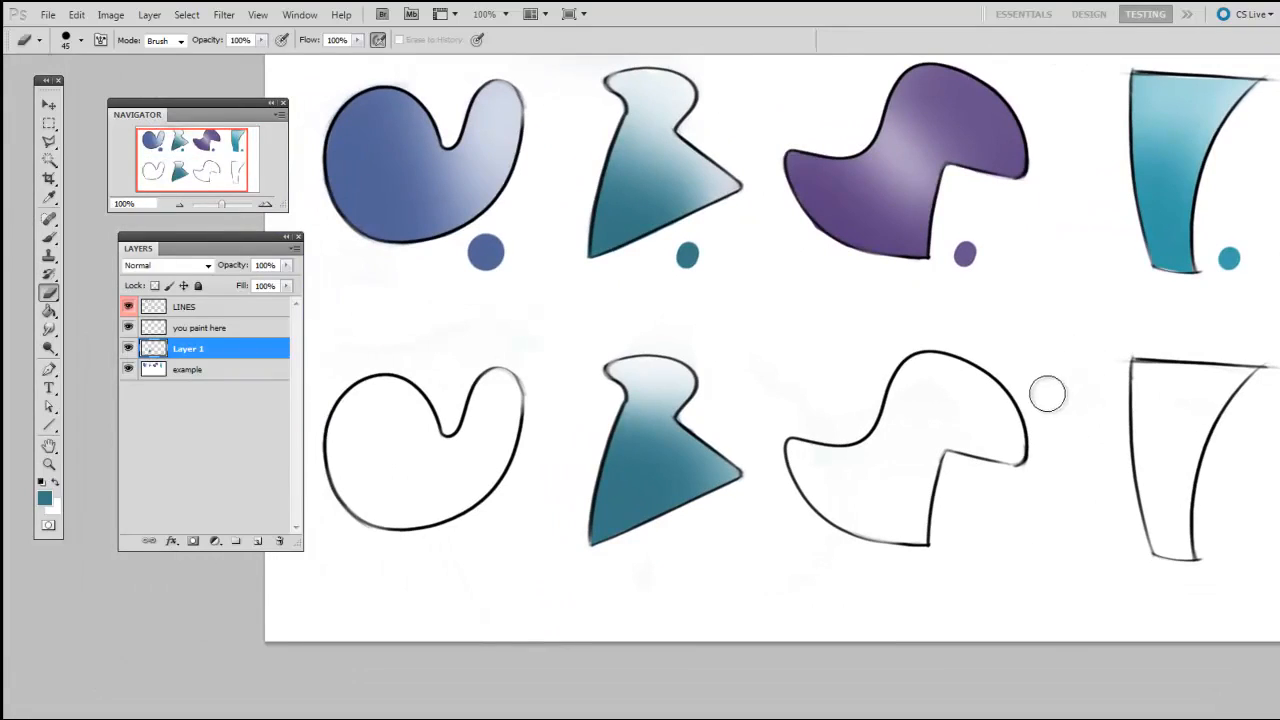
{"action": "left_click_drag", "start_coordinate": [1062, 539], "coordinate": [1025, 543]}
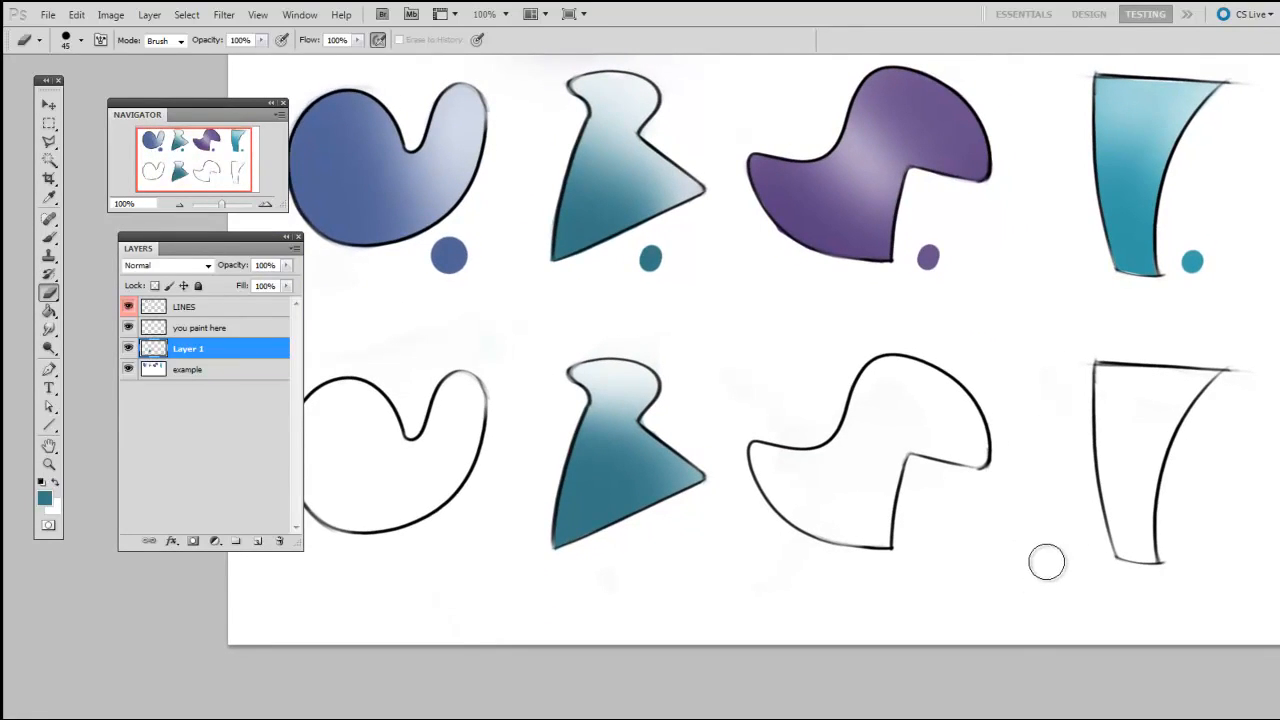